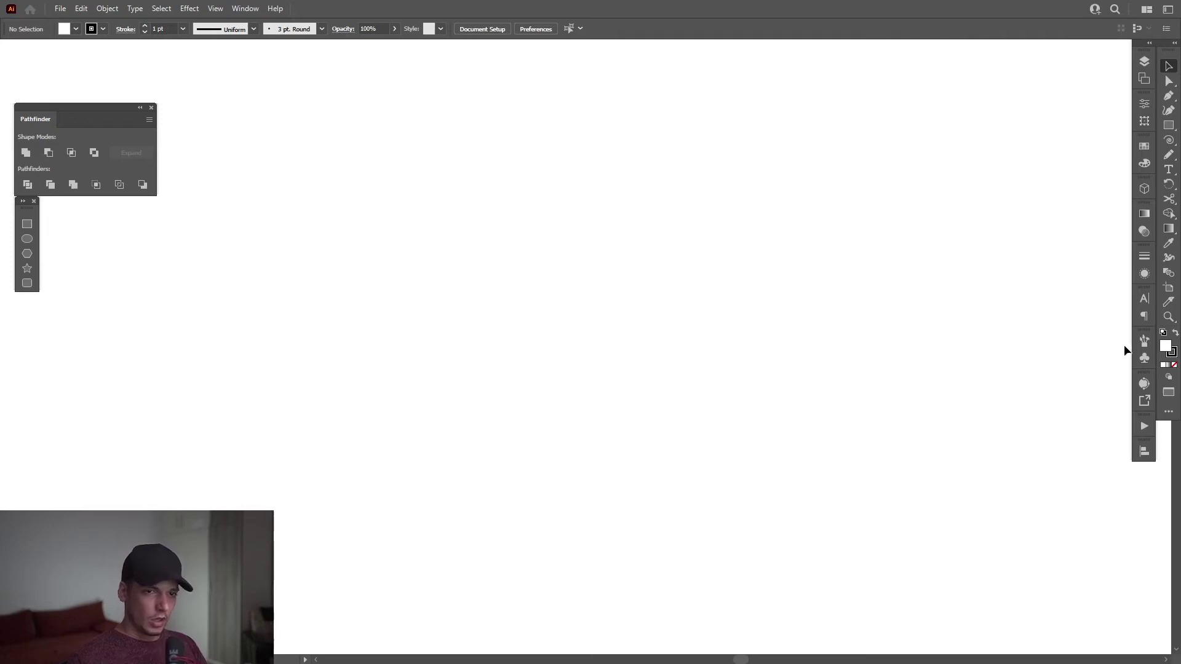
Draw an unfilled circle about 300 px in diameter with a 1 pt black stroke in the middle of the canvas
{"action": "left_click", "coordinate": [1173, 355]}
{"action": "left_click_drag", "start_coordinate": [1169, 125], "coordinate": [1083, 139]}
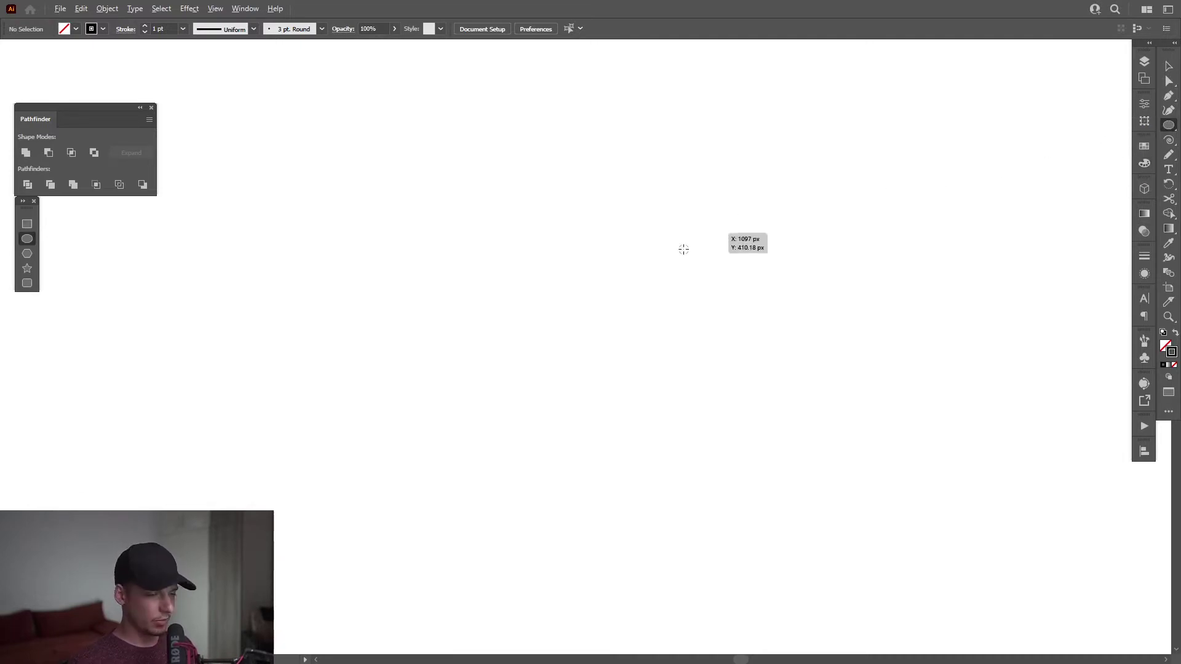
{"action": "mouse_move", "coordinate": [586, 345]}
{"action": "left_mouse_down"}
{"action": "mouse_move", "coordinate": [691, 361]}
{"action": "mouse_move", "coordinate": [717, 380]}
{"action": "left_mouse_up"}
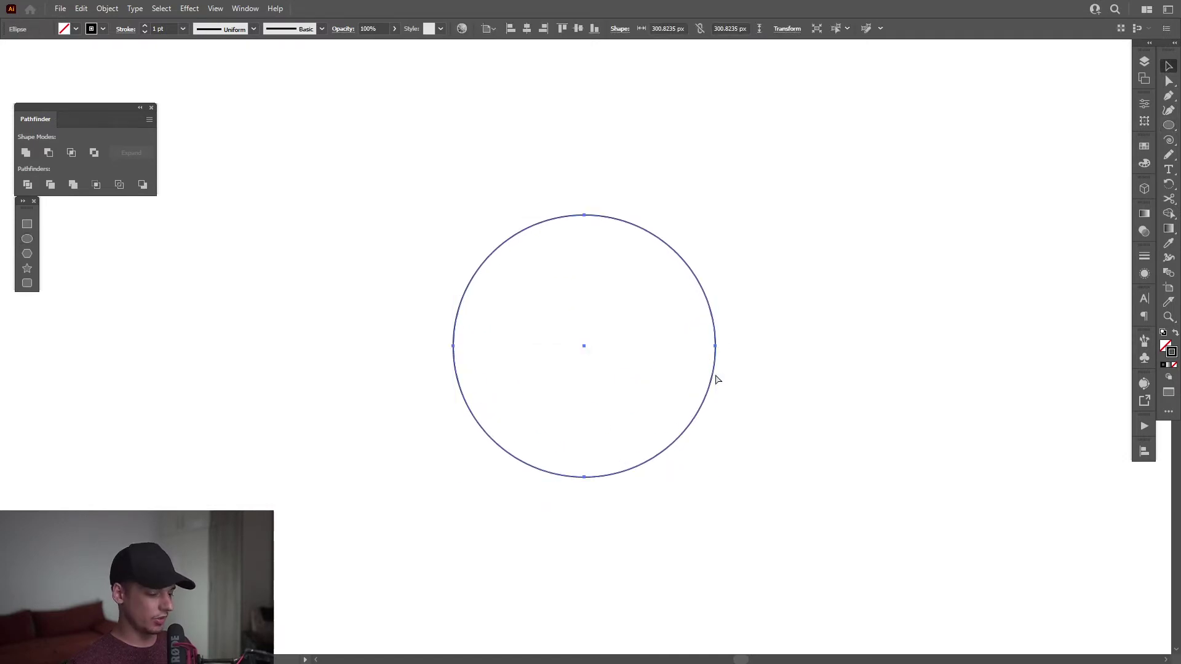
Paste a copy of the circle in front and scale it down about its centre to about 220 px in diameter
{"action": "key", "text": "ctrl+c"}
{"action": "key", "text": "ctrl+f"}
{"action": "left_click", "coordinate": [84, 9]}
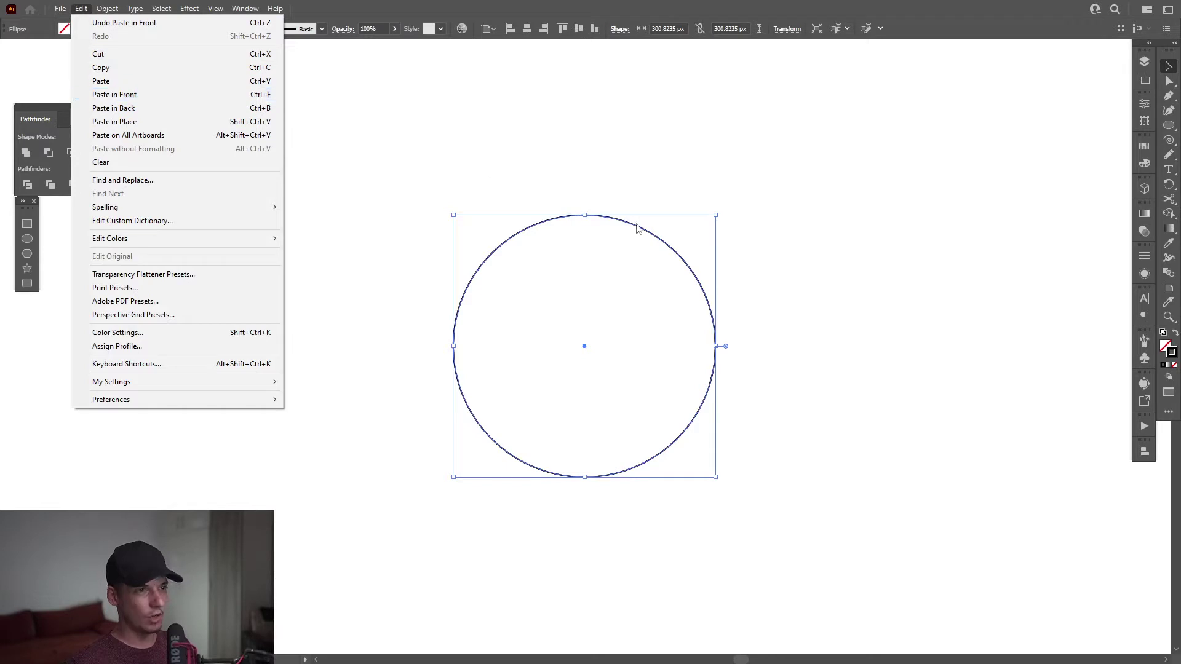
{"action": "left_click", "coordinate": [715, 321]}
{"action": "left_click_drag", "start_coordinate": [715, 321], "coordinate": [803, 239]}
{"action": "key", "text": "ctrl+z"}
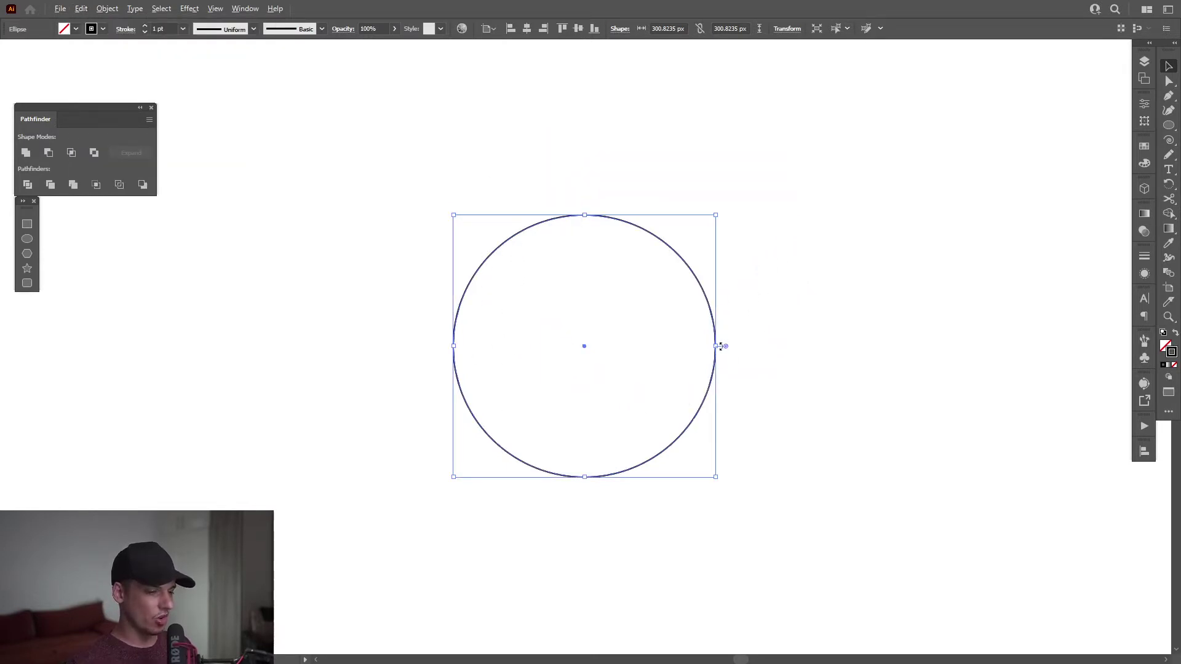
{"action": "left_click_drag", "start_coordinate": [715, 345], "coordinate": [682, 347]}
Group the two concentric circles into a ring and place a copy directly below so that the outer edges touch
{"action": "left_click_drag", "start_coordinate": [844, 404], "coordinate": [548, 322]}
{"action": "right_click", "coordinate": [547, 322]}
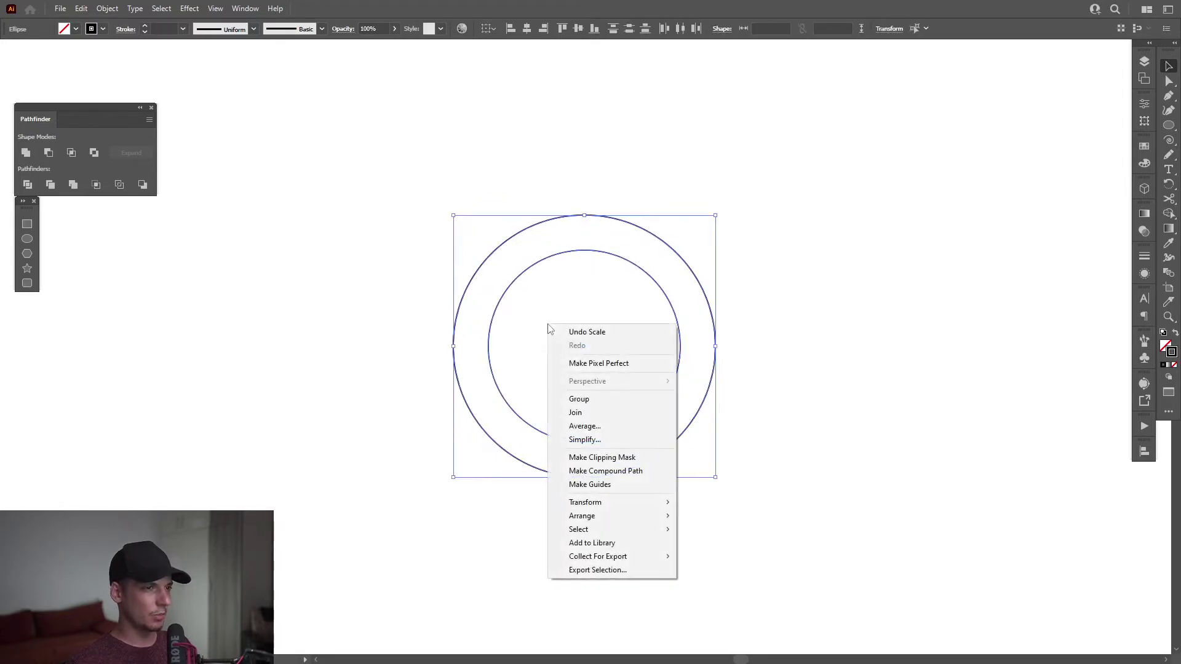
{"action": "left_click", "coordinate": [578, 394]}
{"action": "left_click_drag", "start_coordinate": [627, 226], "coordinate": [633, 355]}
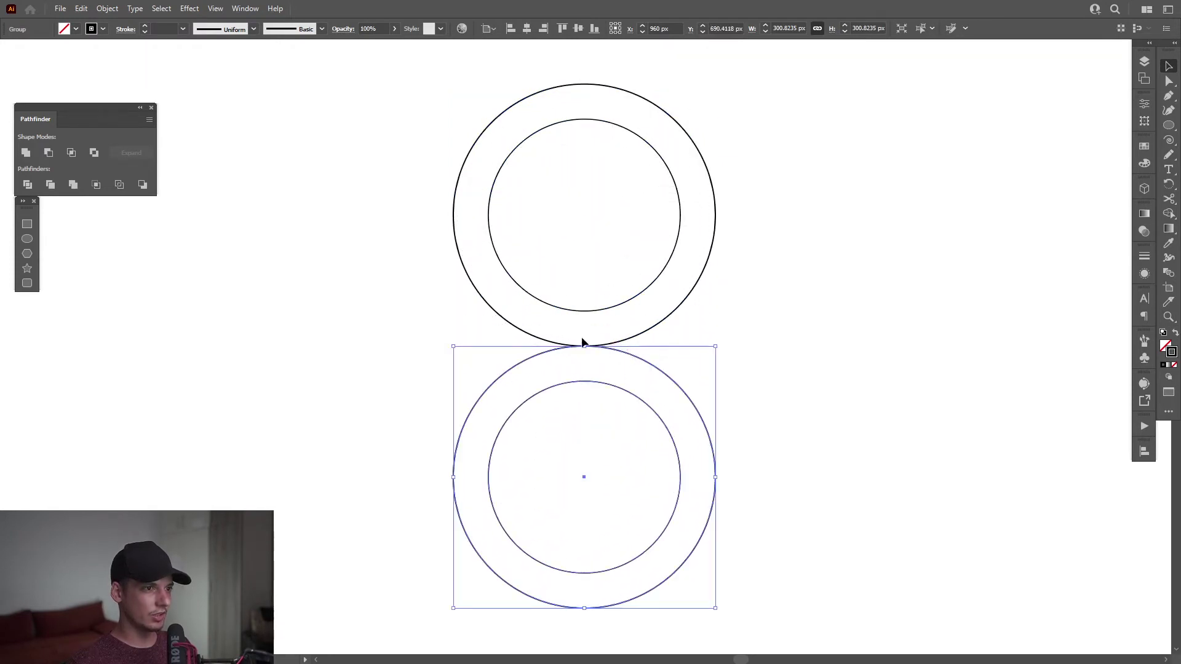
Group the upper and lower rings together
{"action": "left_click_drag", "start_coordinate": [838, 396], "coordinate": [514, 272]}
{"action": "right_click", "coordinate": [512, 271]}
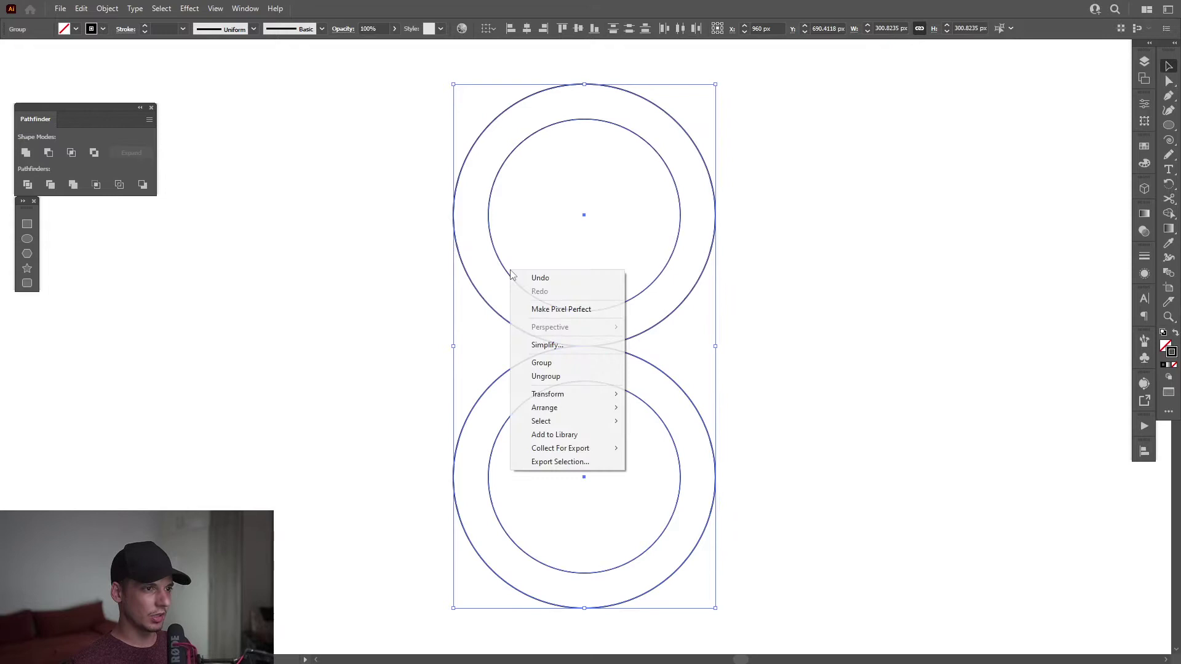
{"action": "left_click", "coordinate": [540, 363]}
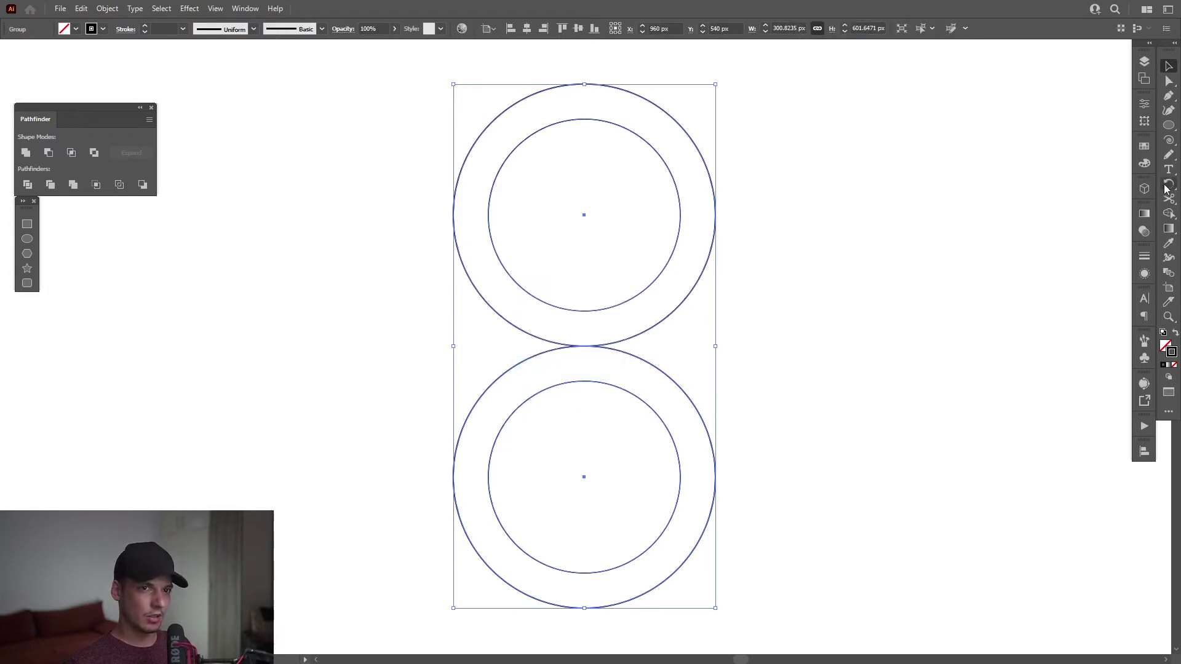
Rotate a copy of the ring pair by 60° about the touching point and repeat the transformation to get six rings
{"action": "left_click_drag", "start_coordinate": [1169, 184], "coordinate": [1107, 184]}
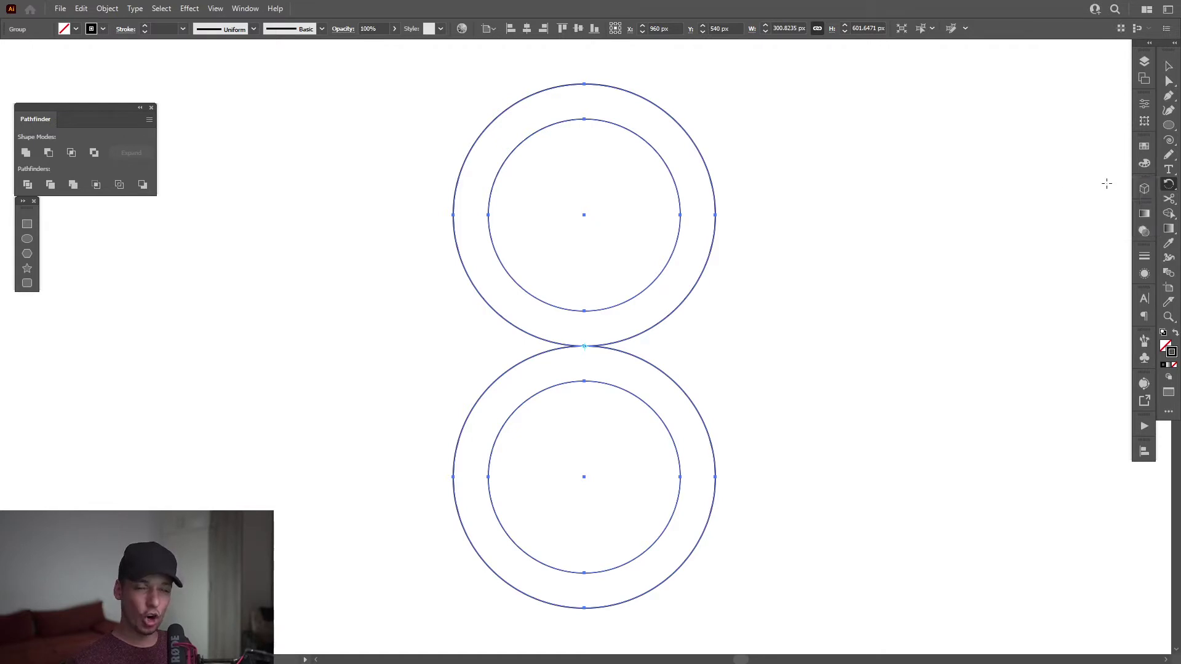
{"action": "left_click", "coordinate": [585, 346], "text": "alt"}
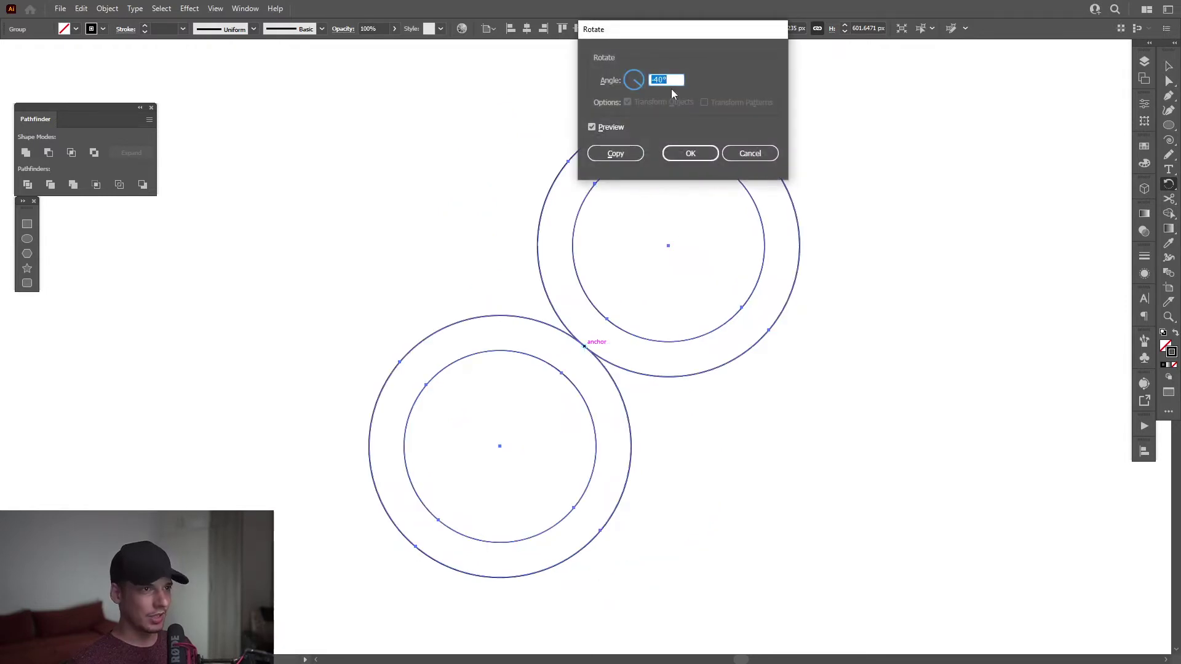
{"action": "type", "text": "6"}
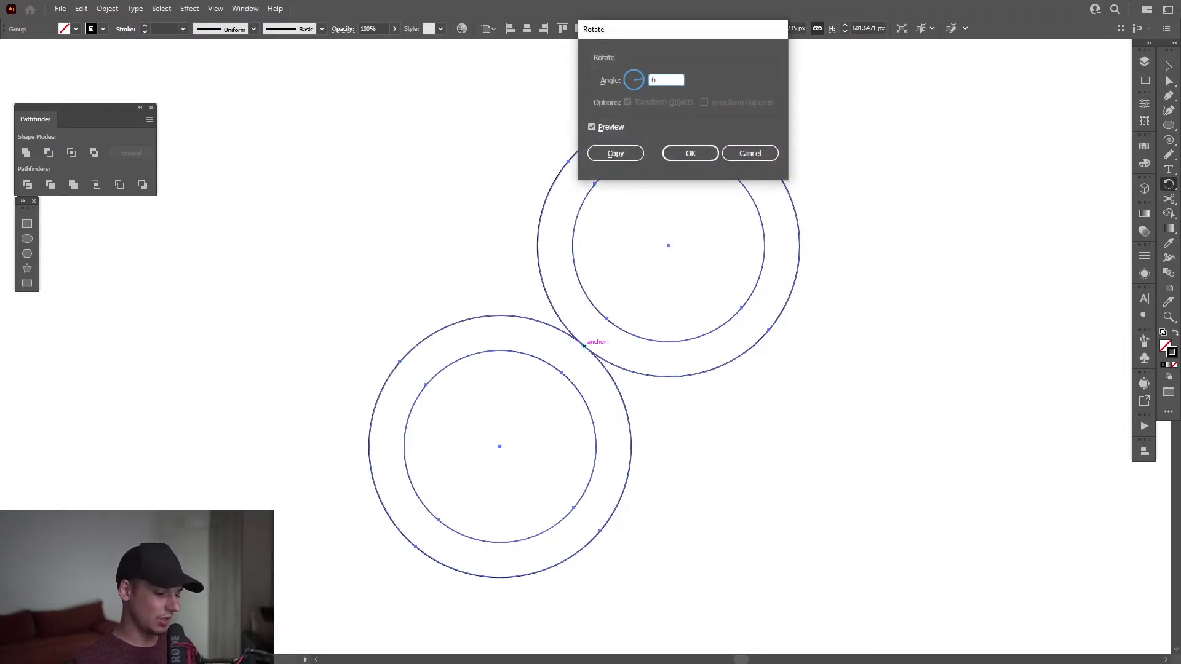
{"action": "type", "text": "0"}
{"action": "left_click", "coordinate": [615, 154]}
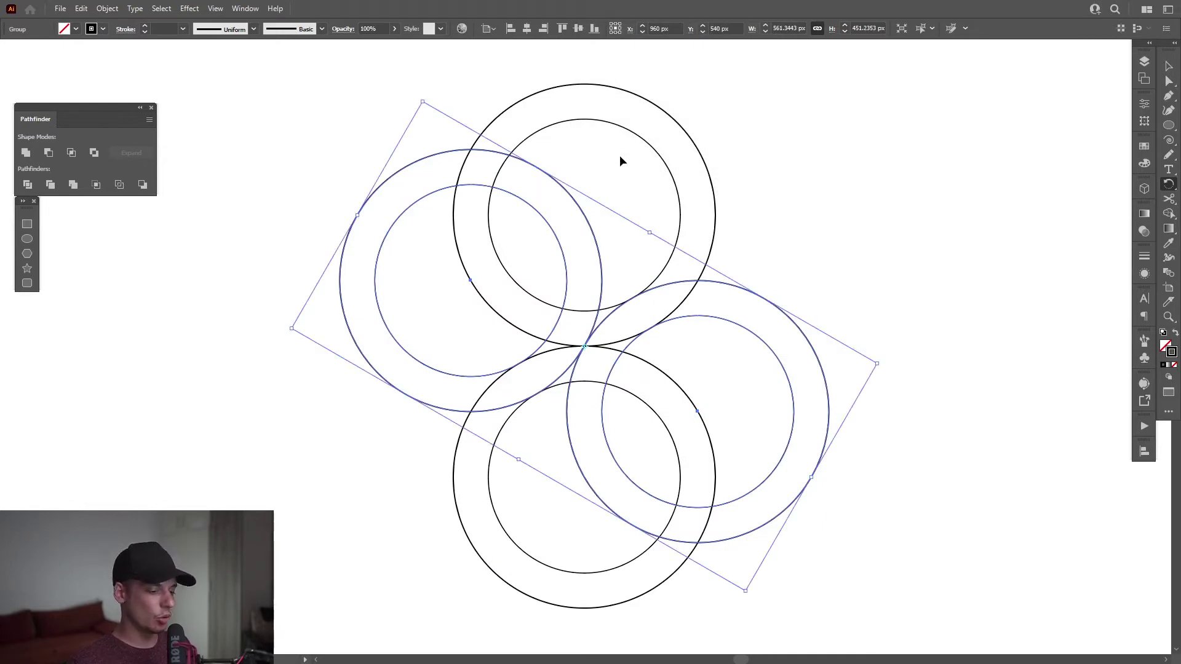
{"action": "key", "text": "ctrl+d"}
Select all the rings and merge segments of the upper-left ring into continuous bands with the Shape Builder tool
{"action": "key", "text": "v"}
{"action": "key", "text": "ctrl+a"}
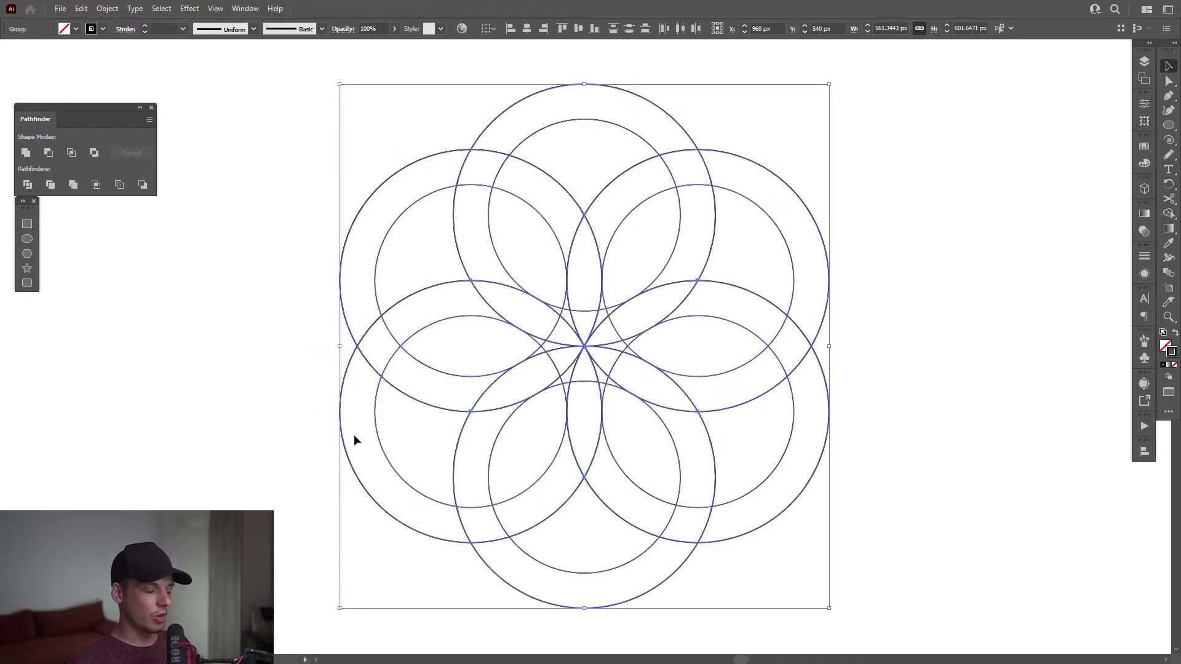
{"action": "key", "text": "shift+m"}
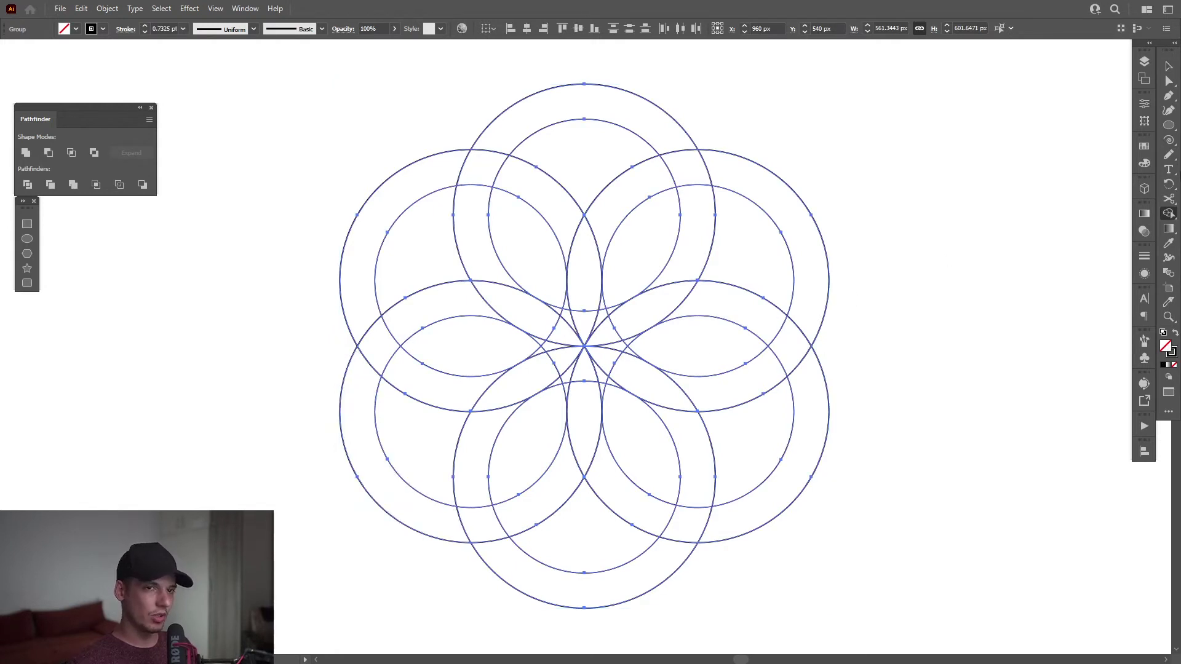
{"action": "left_click", "coordinate": [1167, 213]}
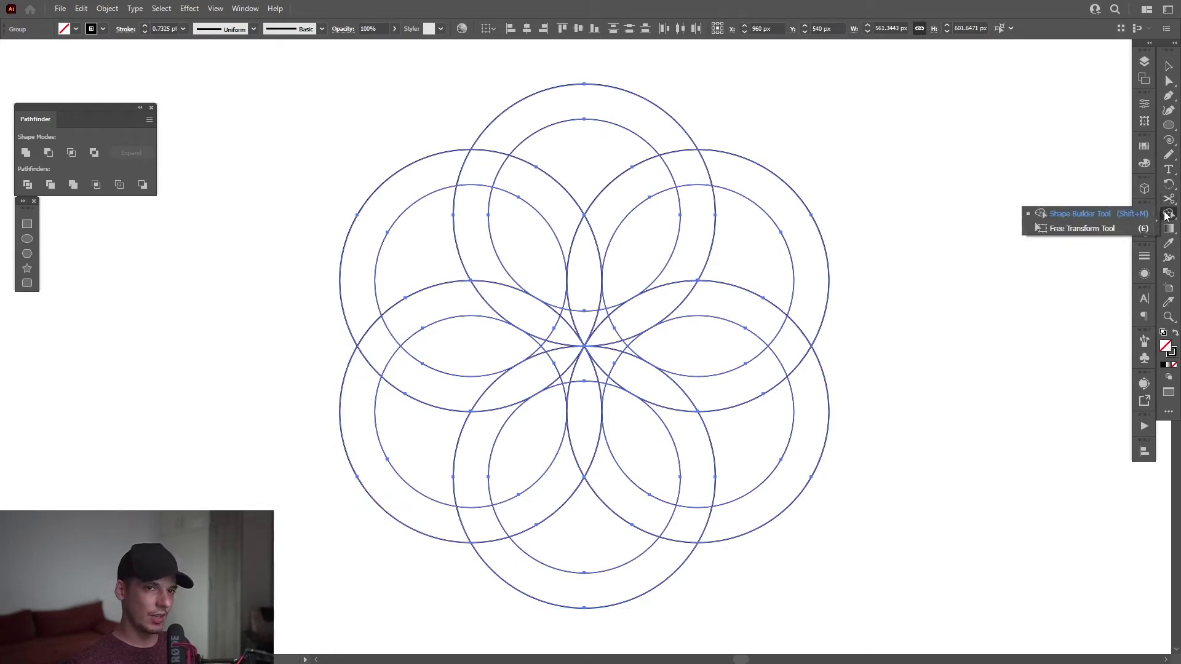
{"action": "left_click", "coordinate": [1092, 215]}
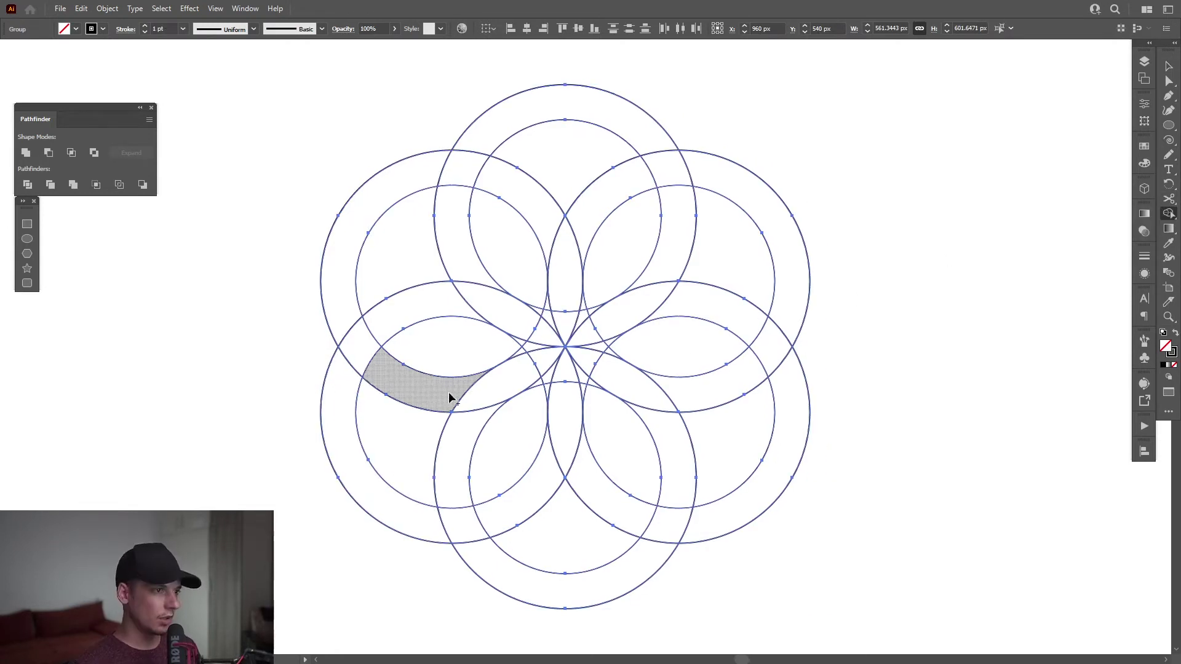
{"action": "mouse_move", "coordinate": [355, 300]}
{"action": "left_mouse_down"}
{"action": "mouse_move", "coordinate": [355, 329]}
{"action": "mouse_move", "coordinate": [382, 372]}
{"action": "mouse_move", "coordinate": [414, 382]}
{"action": "mouse_move", "coordinate": [522, 356]}
{"action": "mouse_move", "coordinate": [560, 321]}
{"action": "mouse_move", "coordinate": [552, 310]}
{"action": "left_mouse_up"}
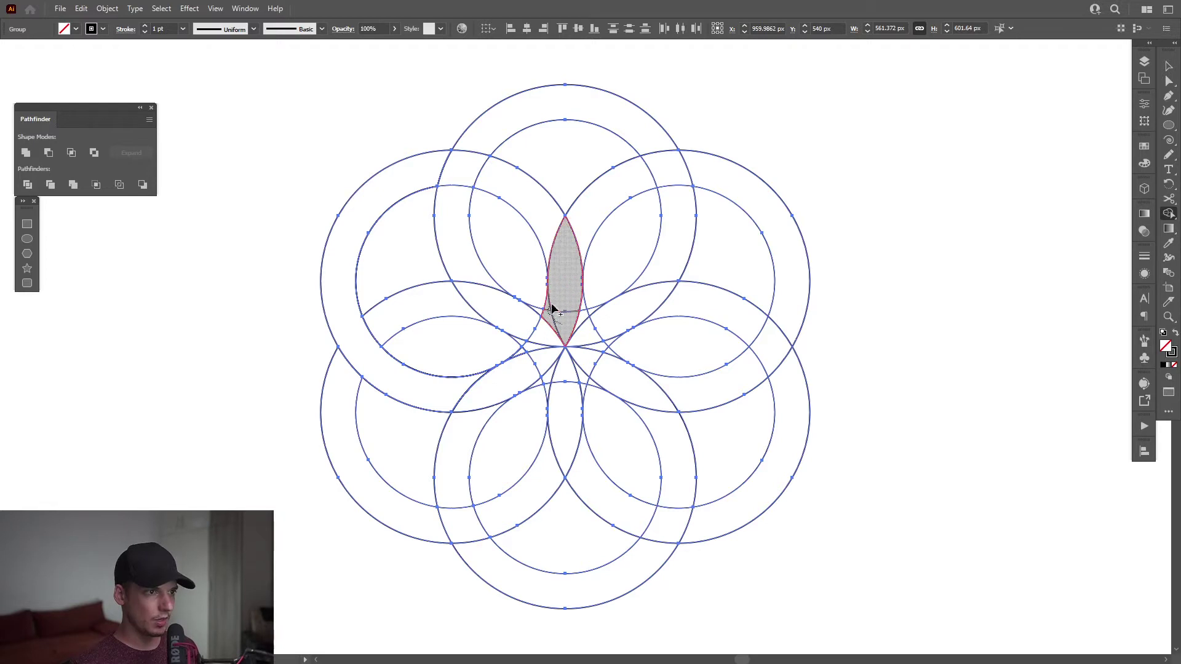
{"action": "left_click_drag", "start_coordinate": [560, 247], "coordinate": [544, 200]}
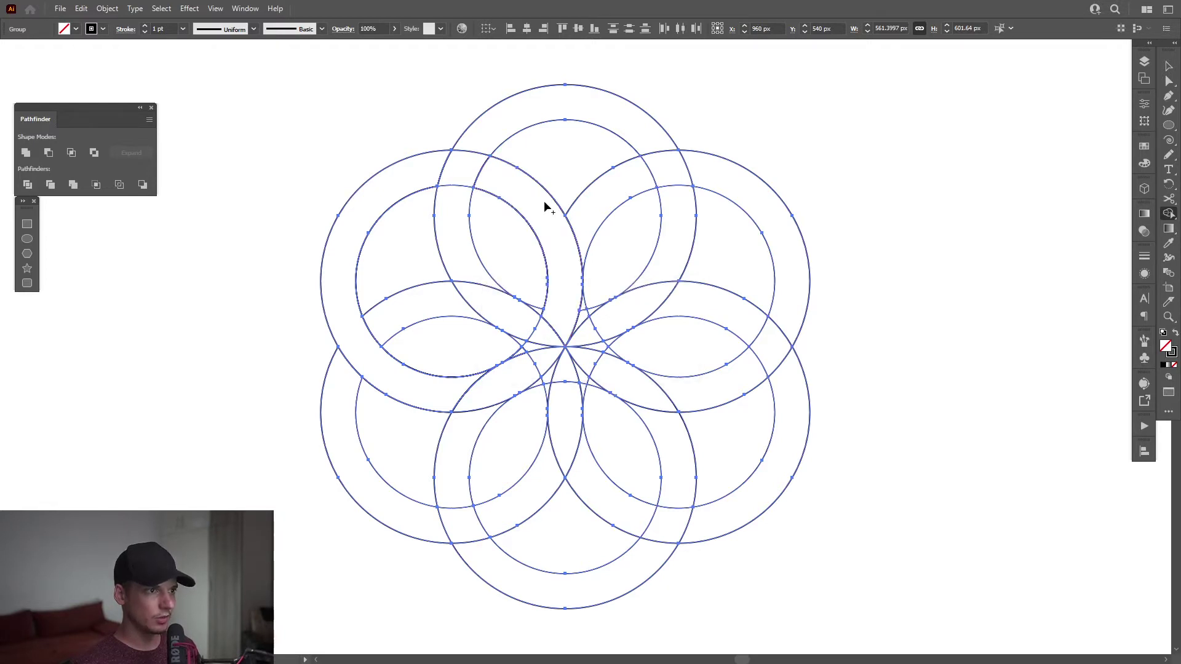
Ungroup the whole ring artwork twice to separate all nested groups, and deselect it
{"action": "key", "text": "v"}
{"action": "right_click", "coordinate": [544, 200]}
{"action": "left_click", "coordinate": [584, 309]}
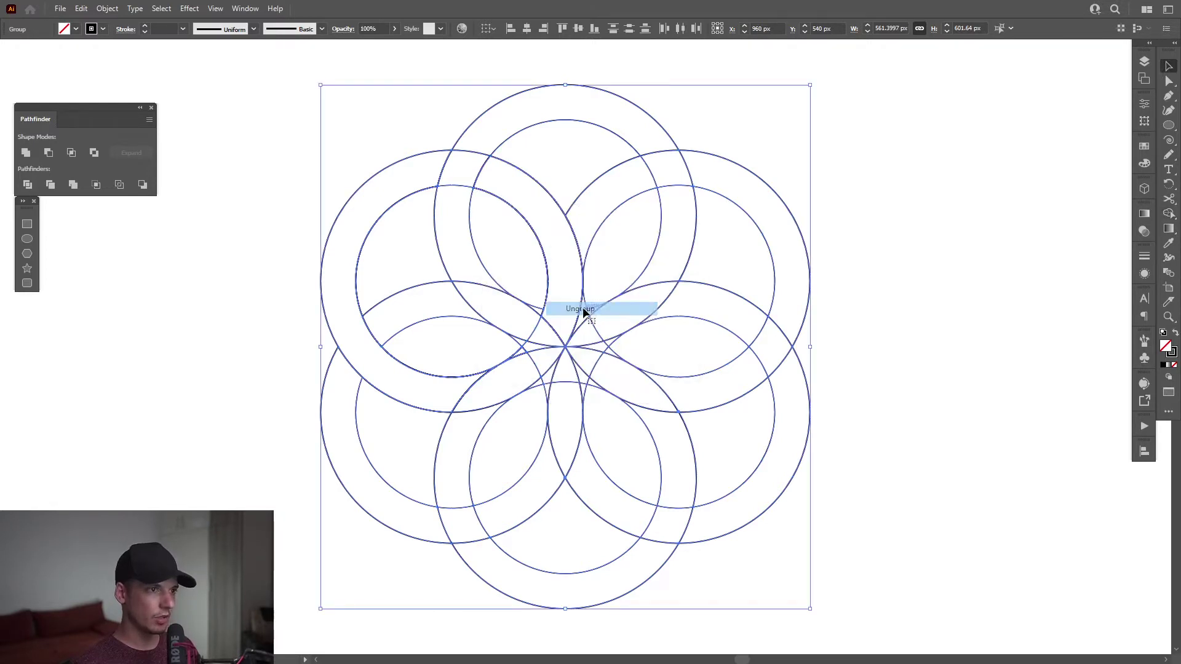
{"action": "right_click", "coordinate": [543, 216]}
{"action": "left_click", "coordinate": [583, 322]}
{"action": "right_click", "coordinate": [563, 245]}
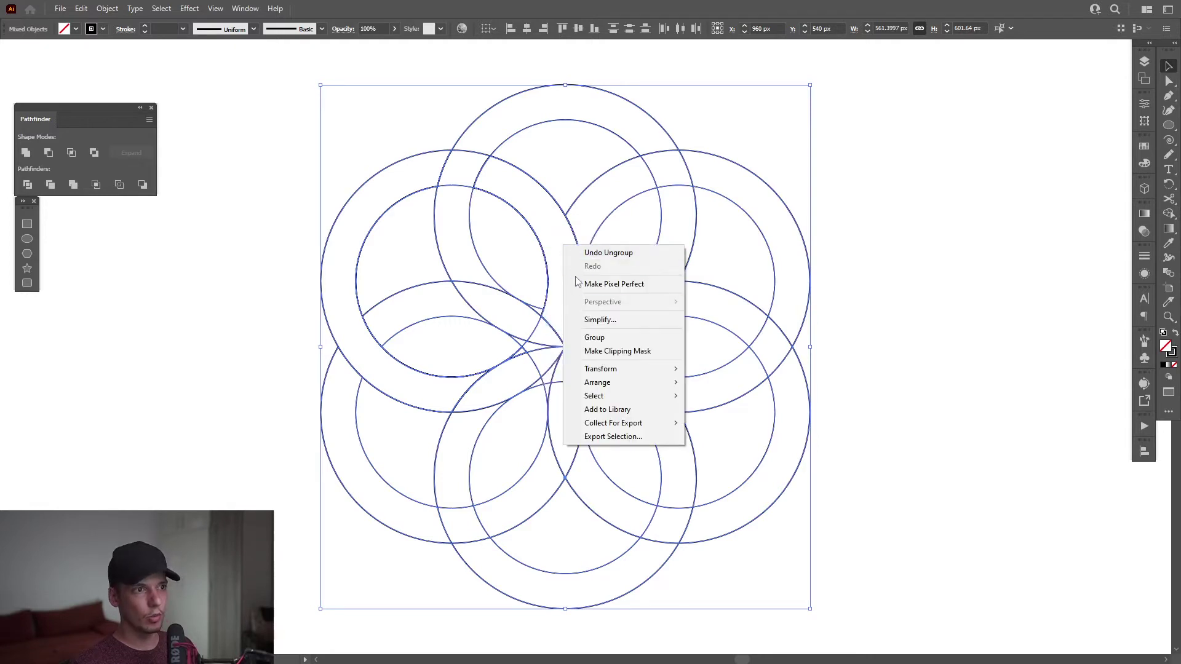
{"action": "left_click", "coordinate": [912, 191]}
Delete the leftover inner and outer outlines of the lower-left ring
{"action": "scroll", "coordinate": [392, 336], "scroll_direction": "up", "scroll_amount": 1}
{"action": "left_click", "coordinate": [581, 361]}
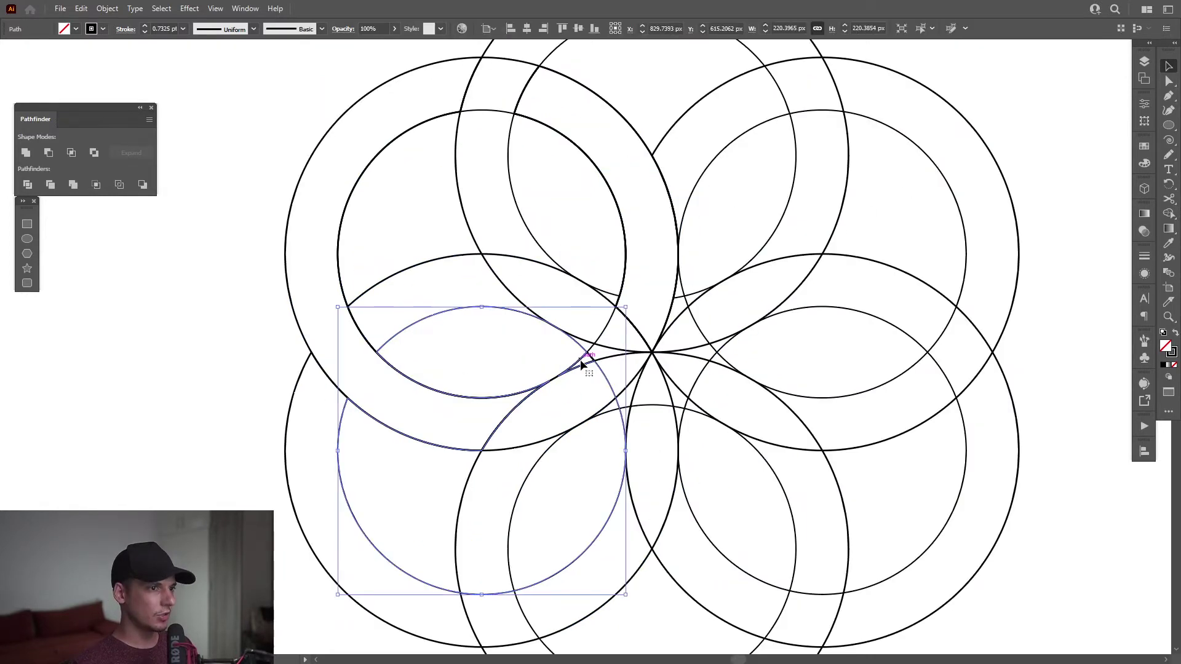
{"action": "left_click_drag", "start_coordinate": [580, 360], "coordinate": [495, 308]}
{"action": "scroll", "coordinate": [495, 307], "scroll_direction": "down", "scroll_amount": 1}
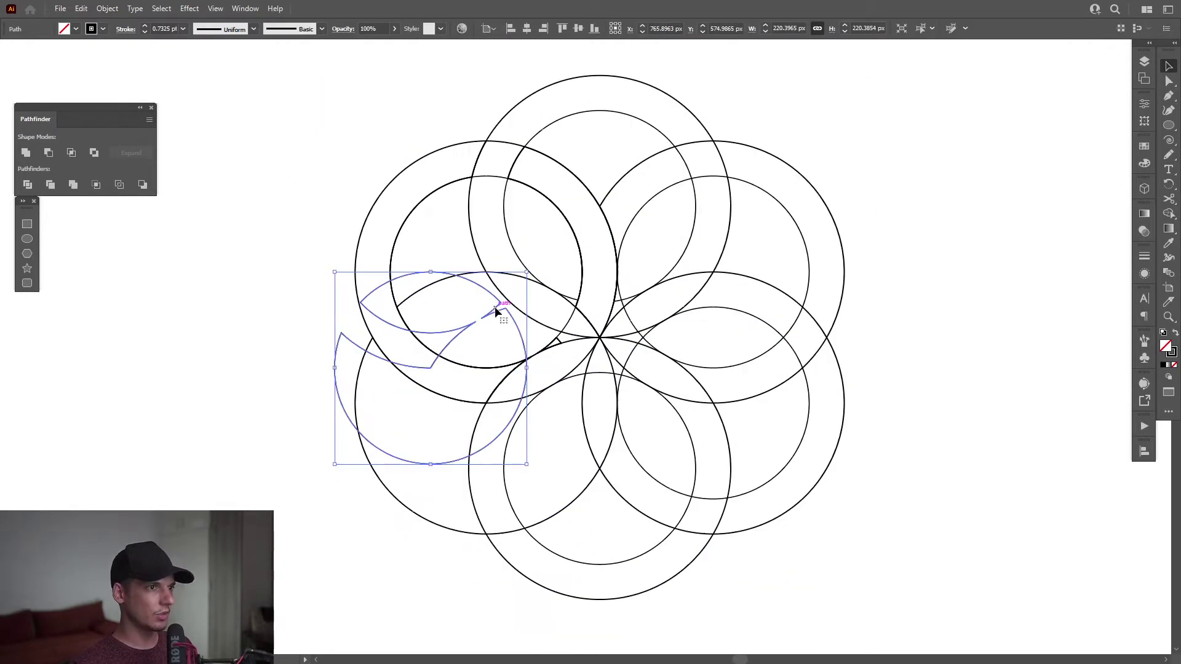
{"action": "key", "text": "Delete"}
{"action": "left_click_drag", "start_coordinate": [557, 338], "coordinate": [489, 317]}
{"action": "key", "text": "ctrl+z"}
{"action": "left_click_drag", "start_coordinate": [453, 363], "coordinate": [330, 369]}
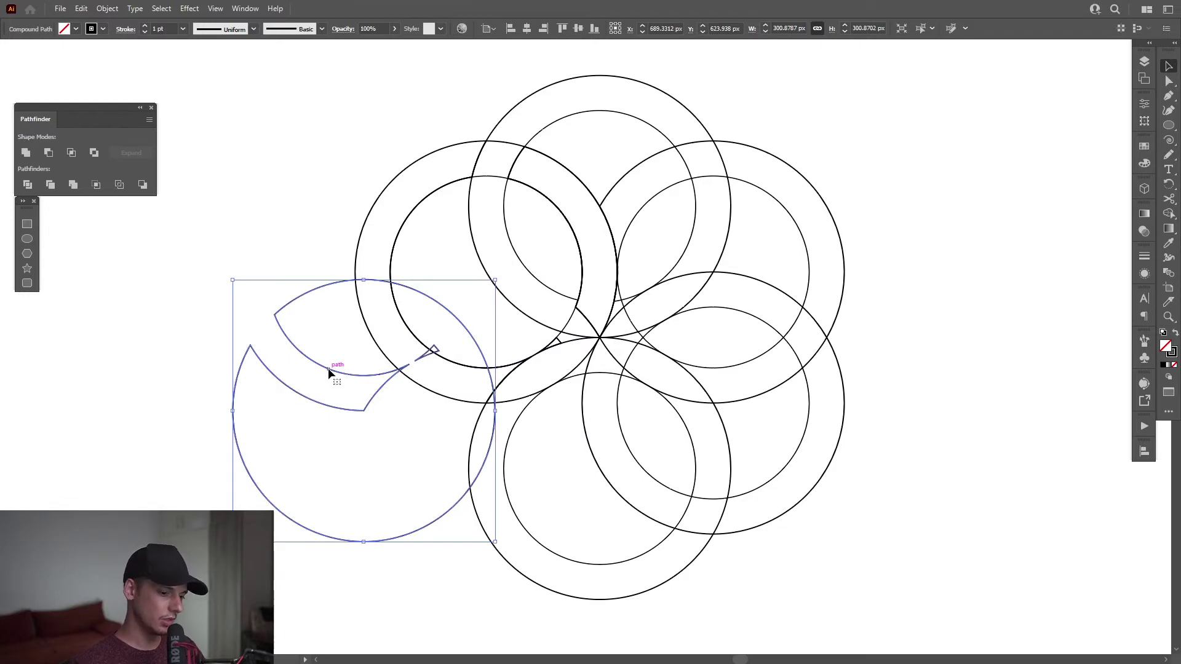
{"action": "key", "text": "ctrl+z"}
Delete the leftover outlines overlapping the upper-left ring, keeping its merged band pieces
{"action": "left_click", "coordinate": [441, 354]}
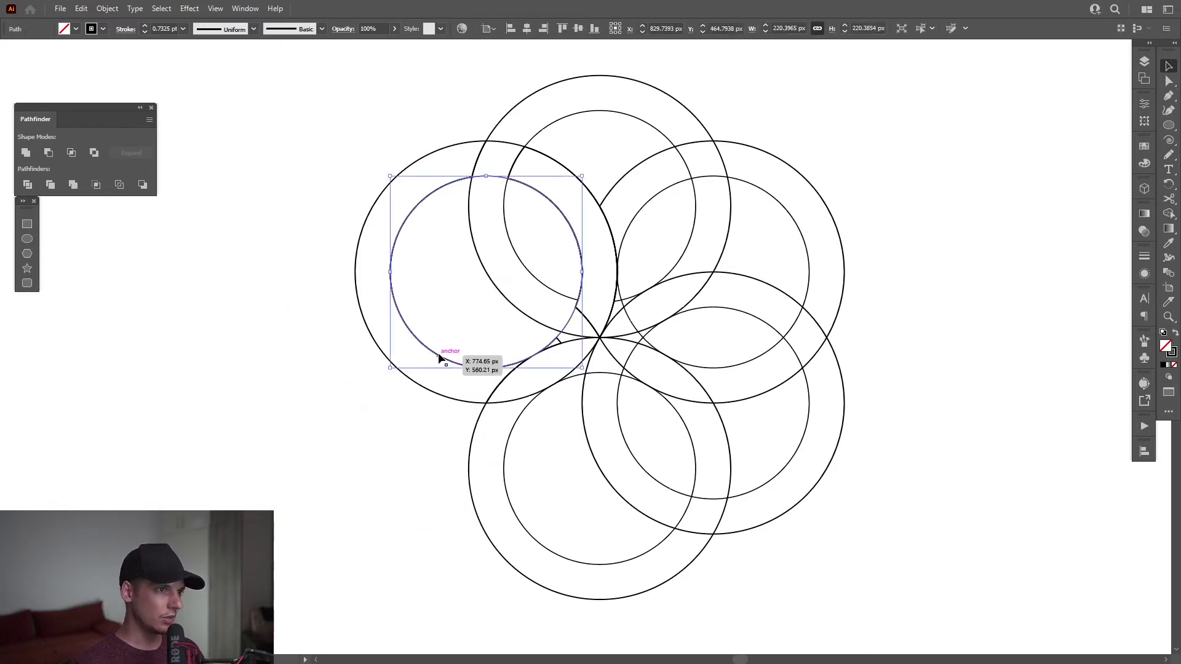
{"action": "key", "text": "Delete"}
{"action": "left_click", "coordinate": [439, 355]}
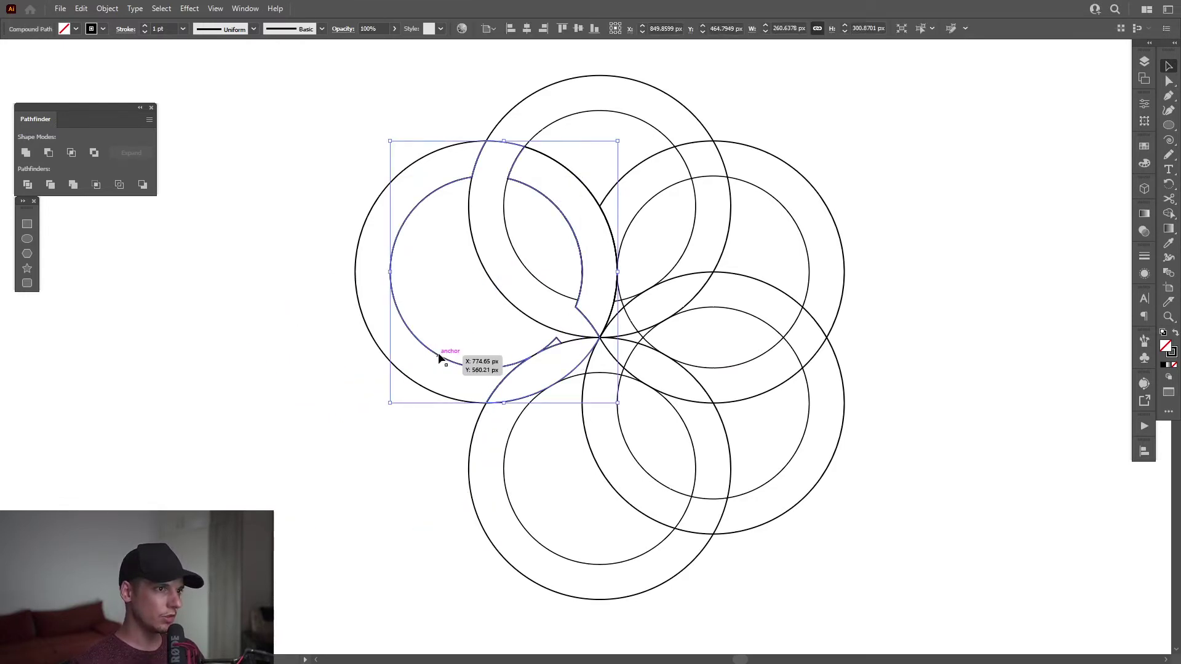
{"action": "key", "text": "ctrl+z"}
{"action": "key", "text": "ctrl+z"}
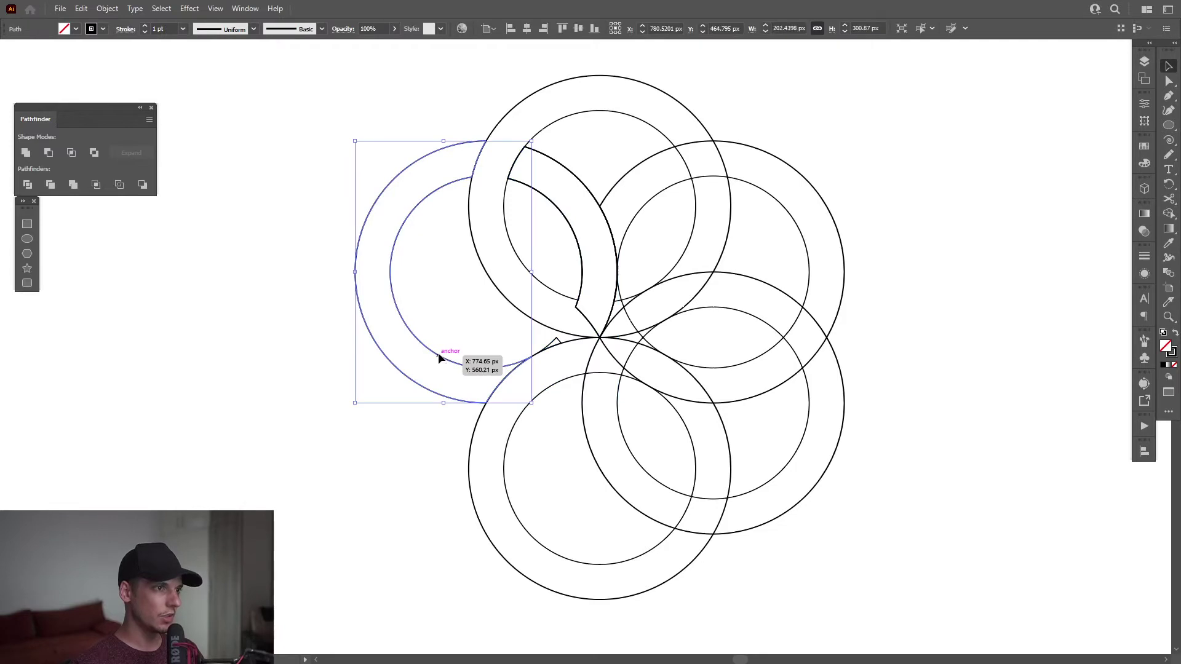
{"action": "left_click_drag", "start_coordinate": [439, 355], "coordinate": [394, 327]}
{"action": "key", "text": "ctrl+z"}
{"action": "left_click_drag", "start_coordinate": [556, 338], "coordinate": [488, 319]}
Group the two merged band pieces of the upper-left ring
{"action": "left_click", "coordinate": [567, 224]}
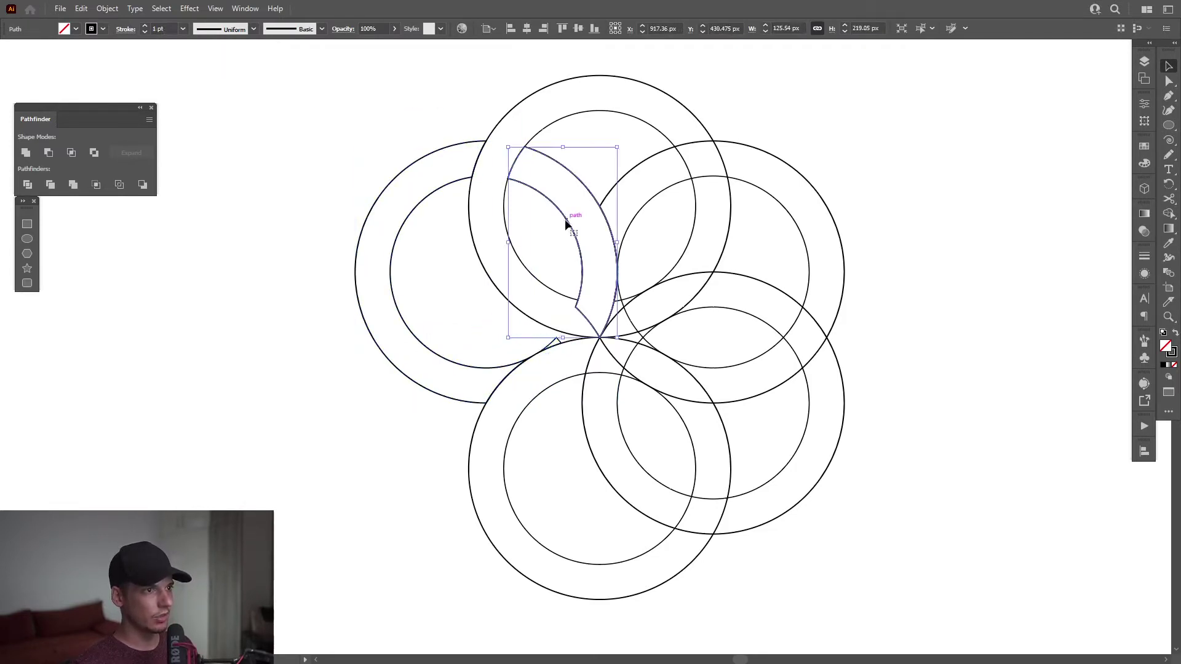
{"action": "left_click", "coordinate": [424, 200], "text": "shift"}
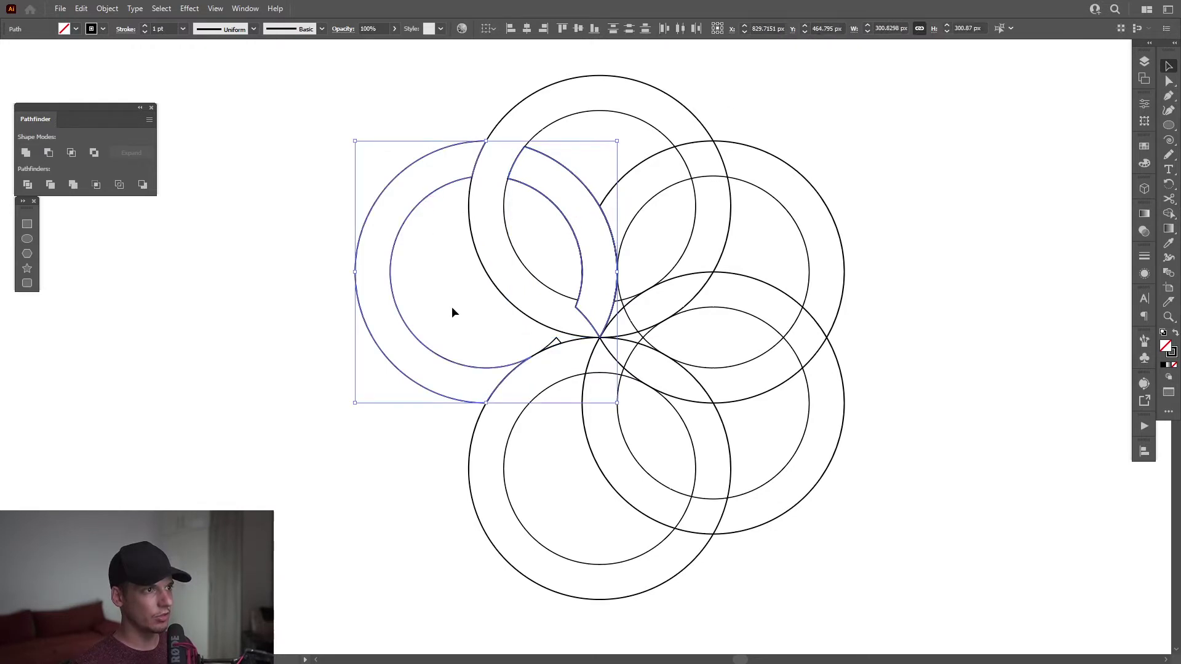
{"action": "right_click", "coordinate": [550, 342]}
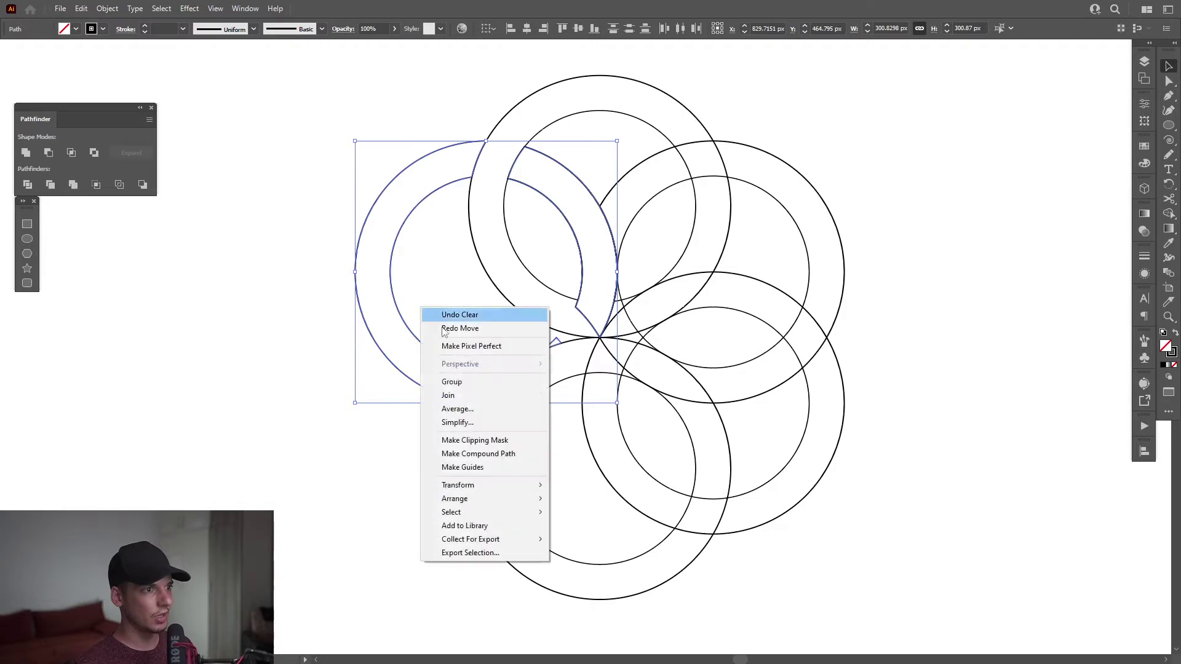
{"action": "left_click", "coordinate": [470, 383]}
Change the stroke colour of the grouped upper-left ring pieces to the magenta swatch
{"action": "scroll", "coordinate": [596, 249], "scroll_direction": "up", "scroll_amount": 1}
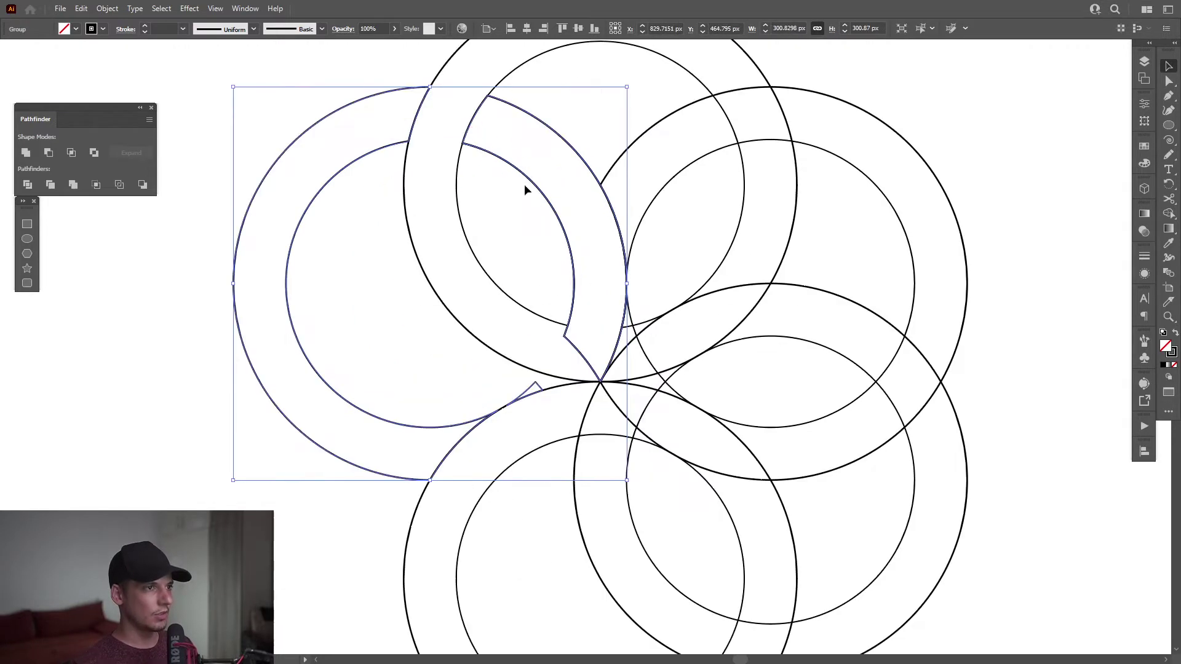
{"action": "scroll", "coordinate": [593, 363], "scroll_direction": "up", "scroll_amount": 2}
{"action": "scroll", "coordinate": [618, 433], "scroll_direction": "up", "scroll_amount": 1}
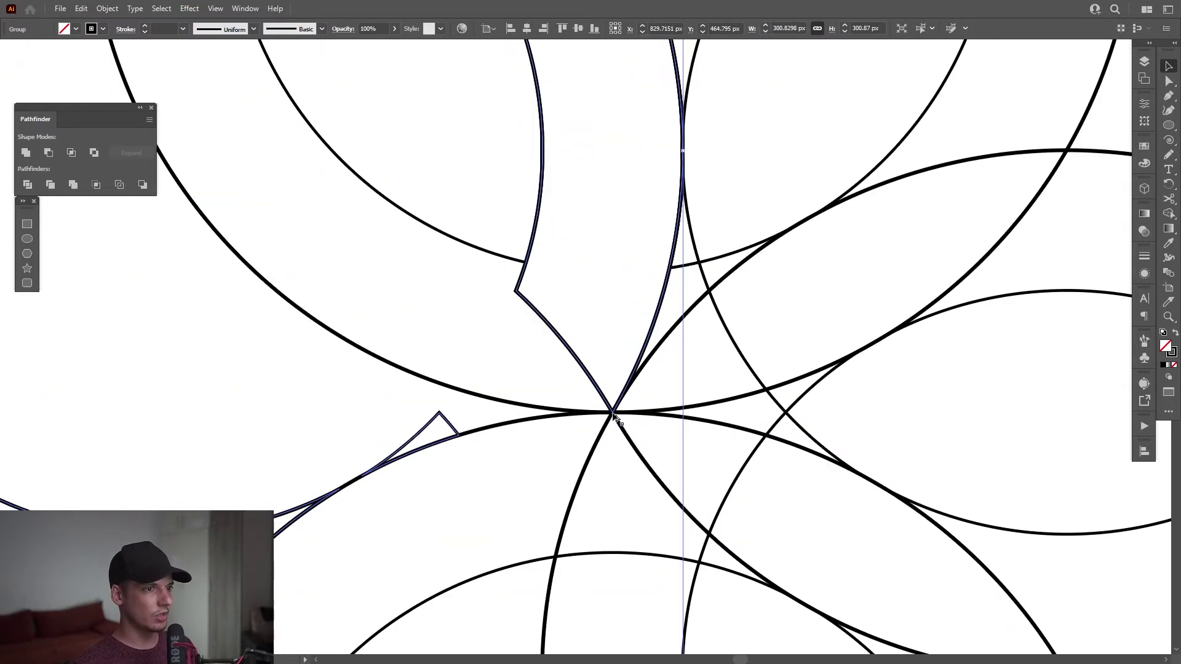
{"action": "scroll", "coordinate": [614, 406], "scroll_direction": "up", "scroll_amount": 1}
{"action": "scroll", "coordinate": [609, 410], "scroll_direction": "down", "scroll_amount": 4}
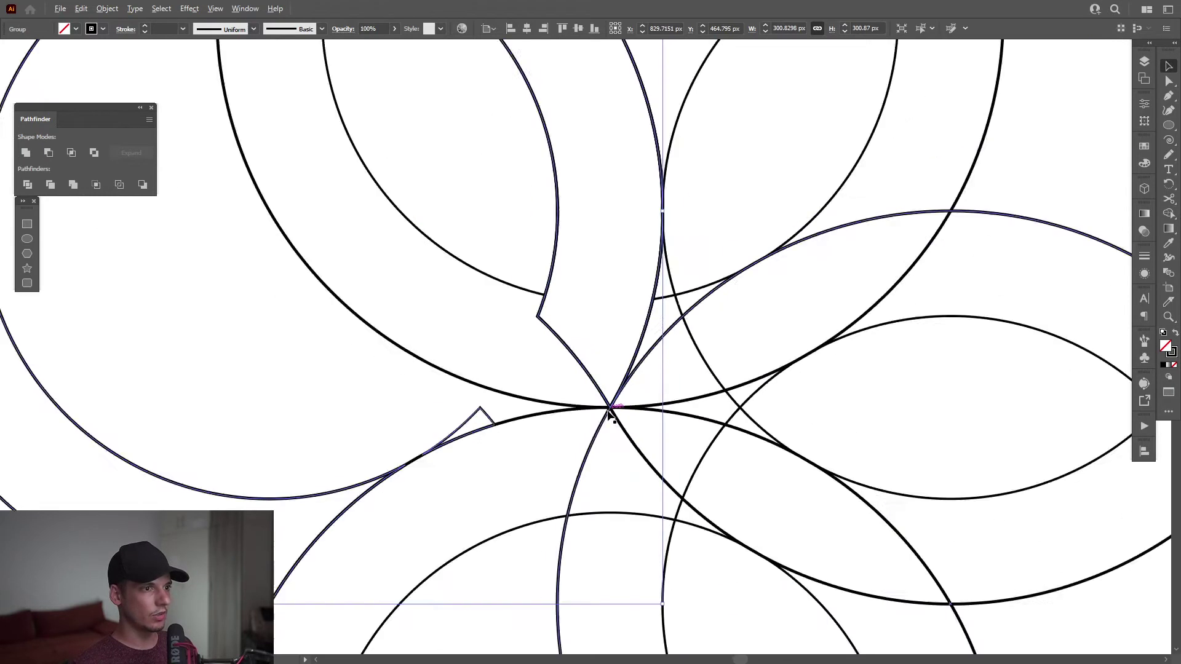
{"action": "left_click", "coordinate": [1172, 354]}
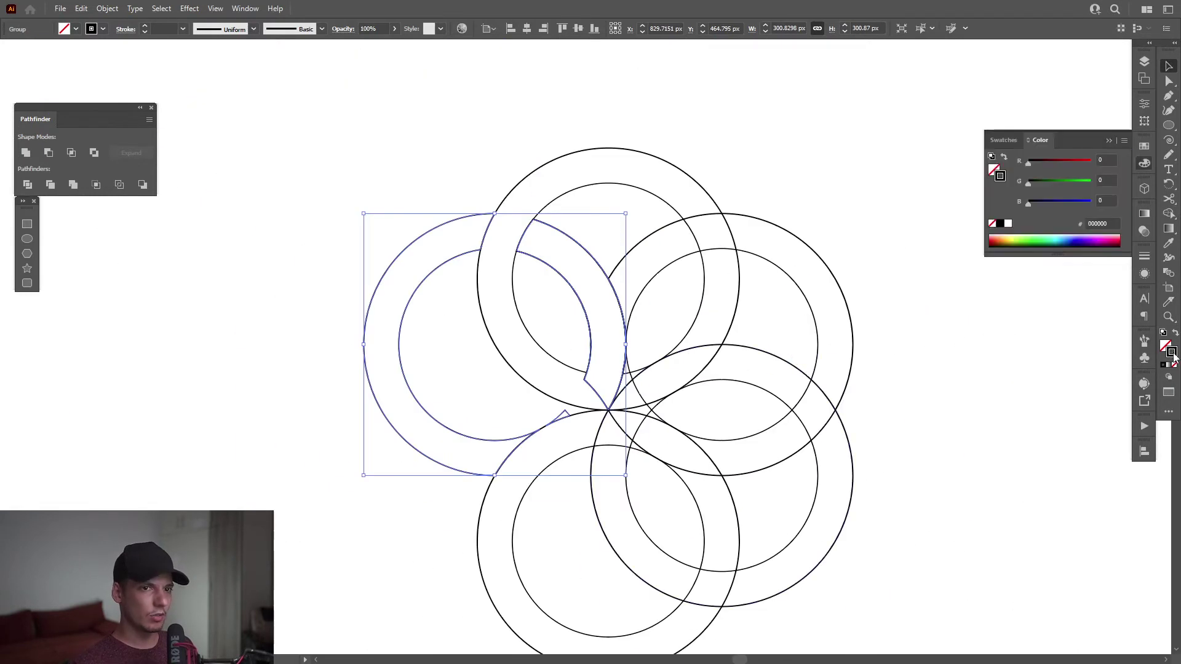
{"action": "left_click", "coordinate": [1139, 149]}
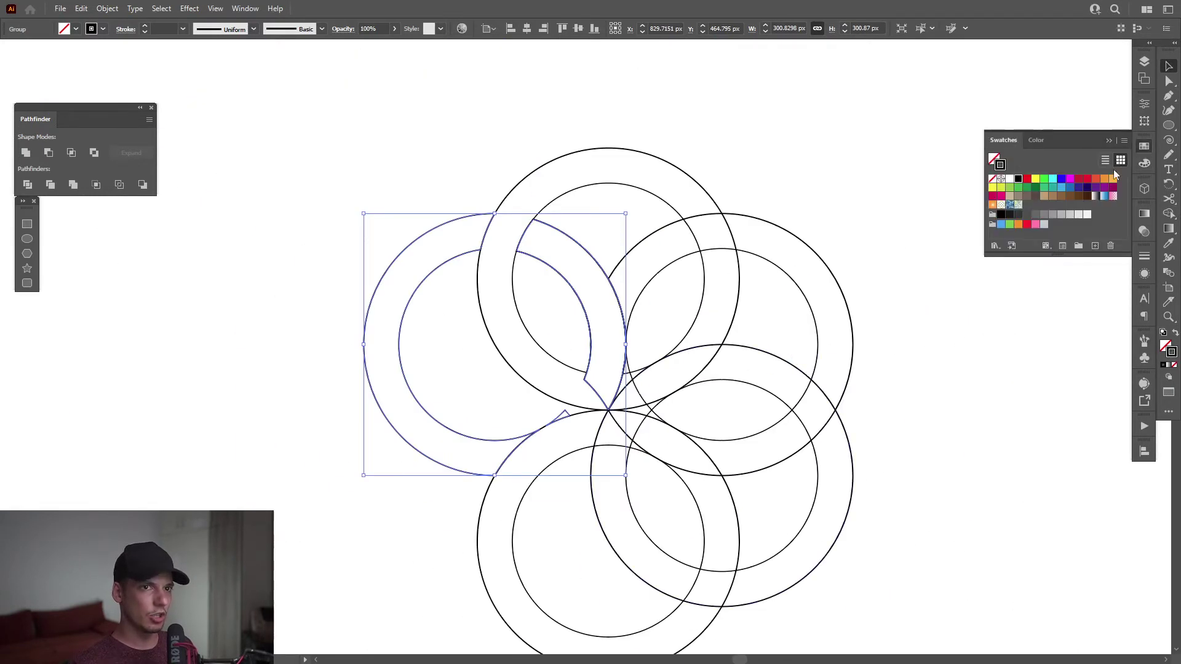
{"action": "left_click", "coordinate": [1071, 180]}
{"action": "left_click", "coordinate": [1110, 141]}
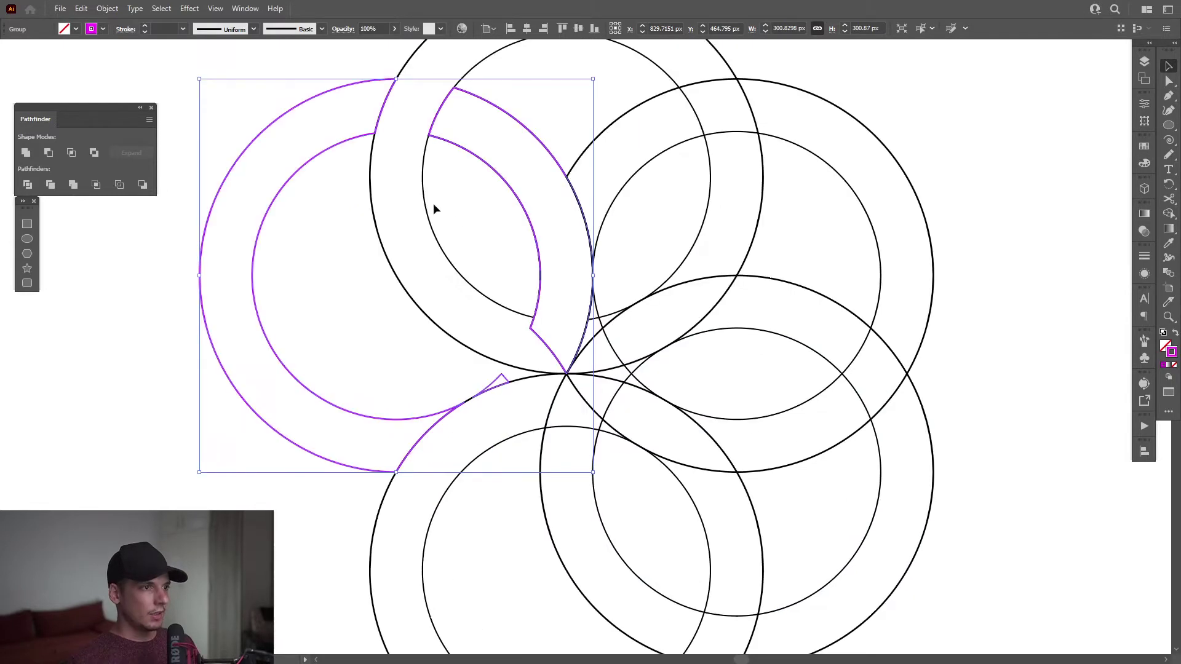
Bring the magenta upper-left ring group to the front of the stacking order
{"action": "right_click", "coordinate": [409, 205]}
{"action": "mouse_move", "coordinate": [486, 356]}
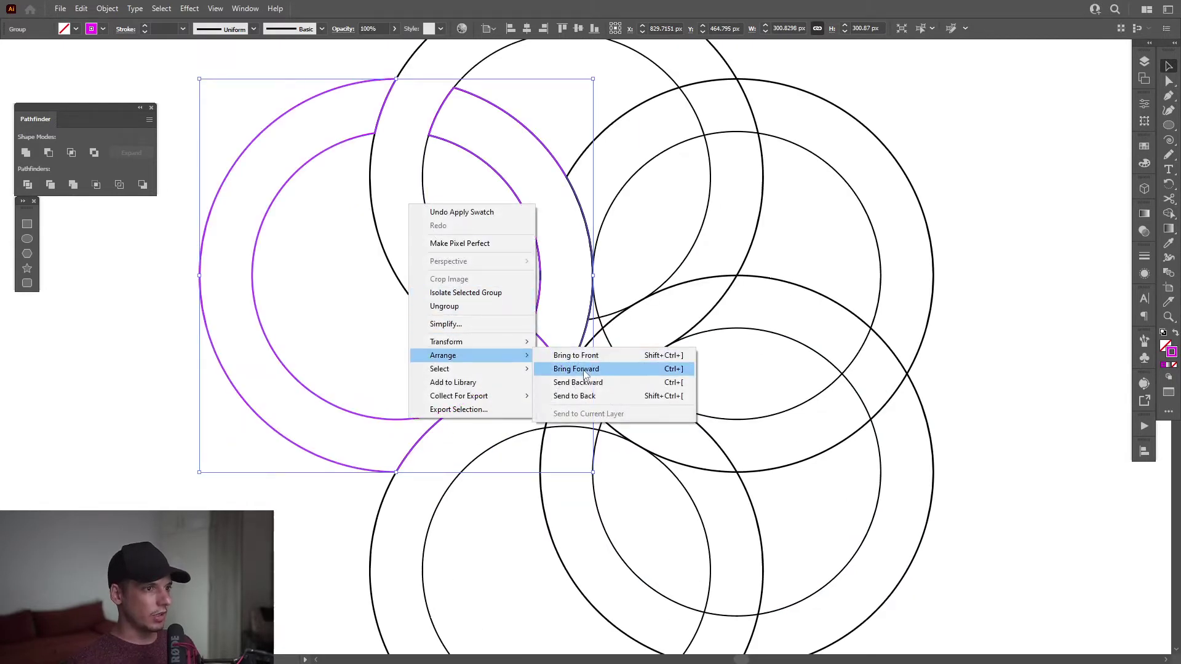
{"action": "left_click", "coordinate": [579, 355]}
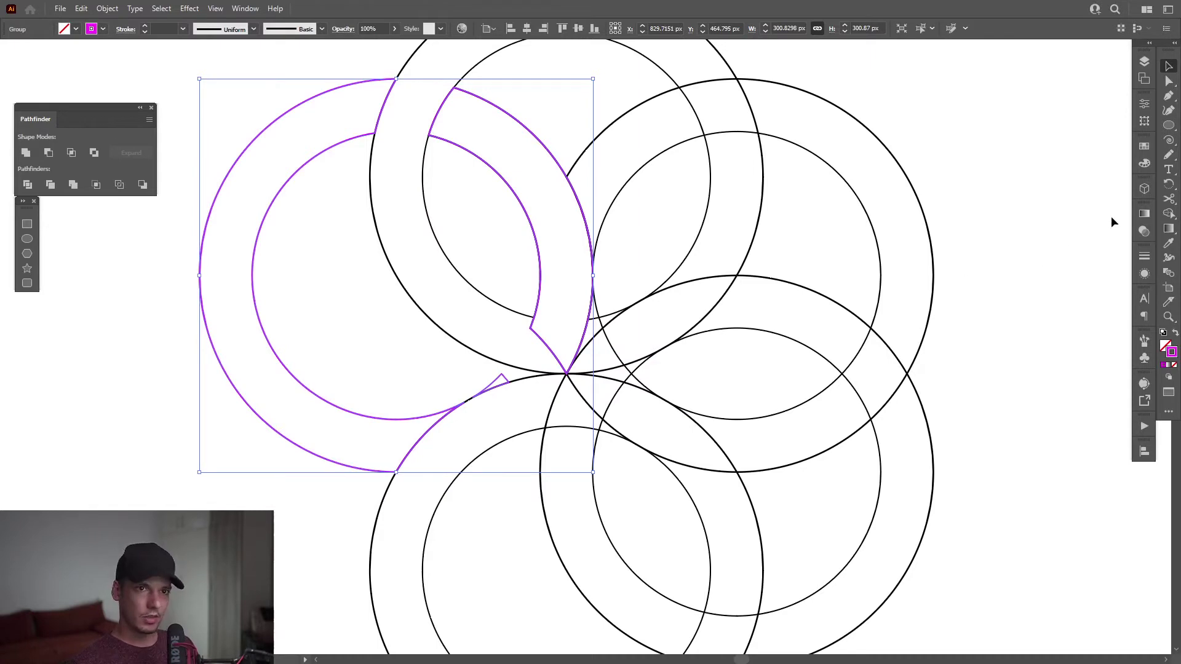
Rotate a copy of the magenta group by 60° about the rings' shared centre and repeat until six rings are complete
{"action": "left_click", "coordinate": [1169, 185]}
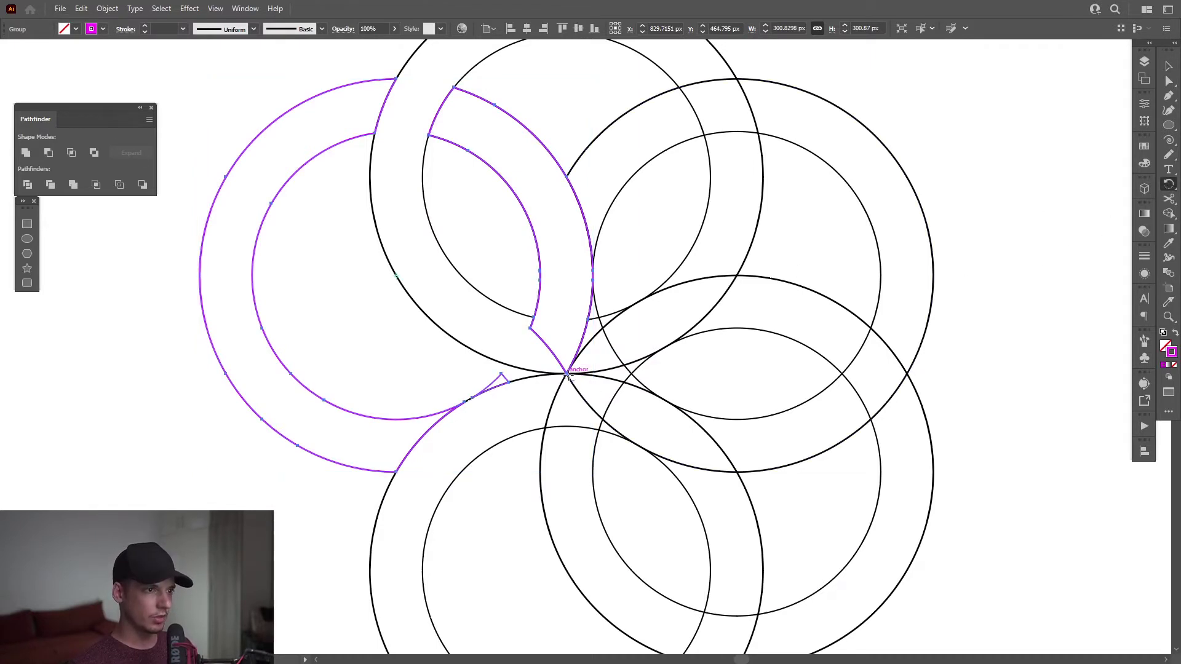
{"action": "left_click", "coordinate": [567, 374], "text": "alt"}
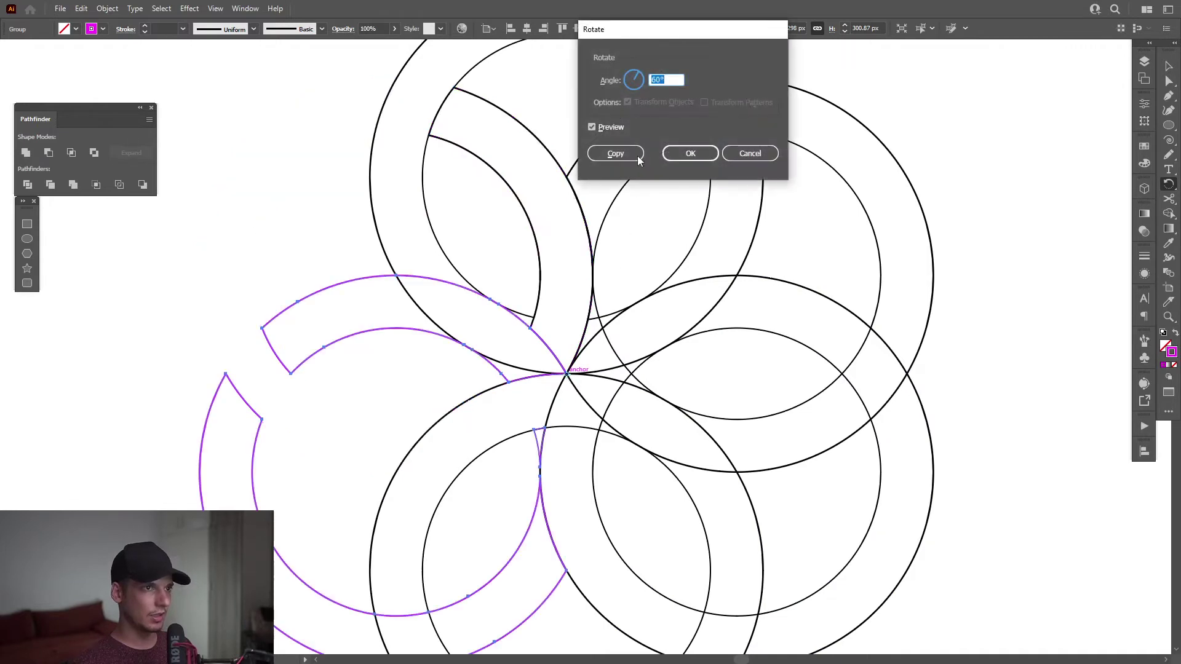
{"action": "left_click", "coordinate": [615, 153]}
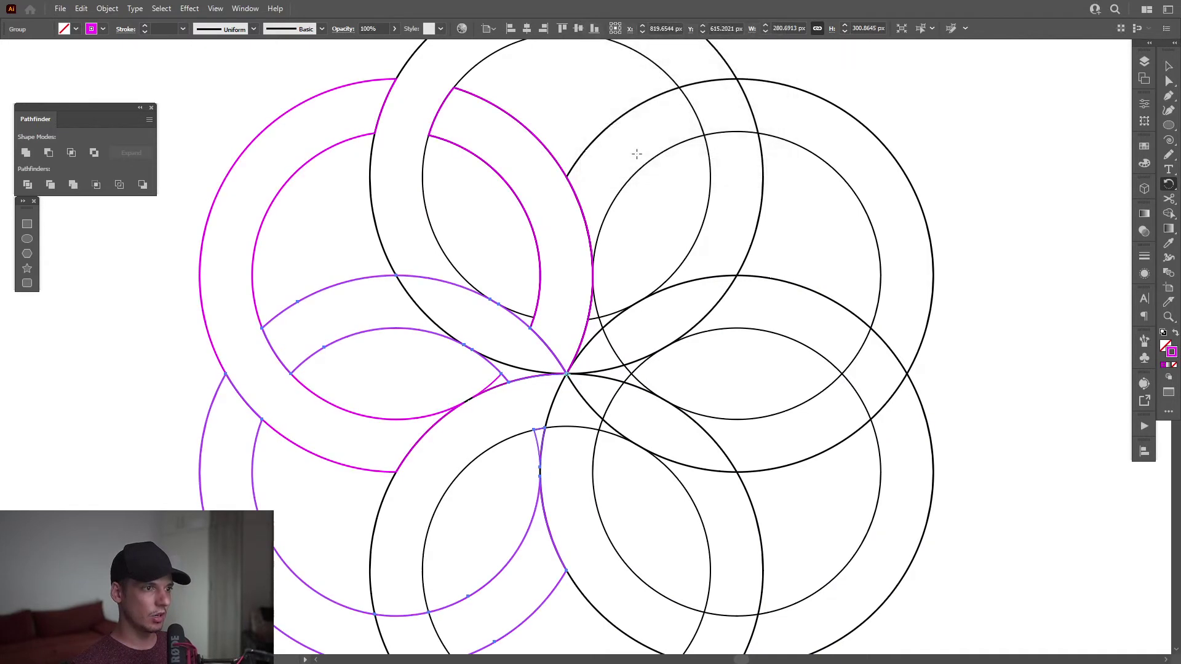
{"action": "key", "text": "ctrl+d"}
{"action": "key", "text": "ctrl+d"}
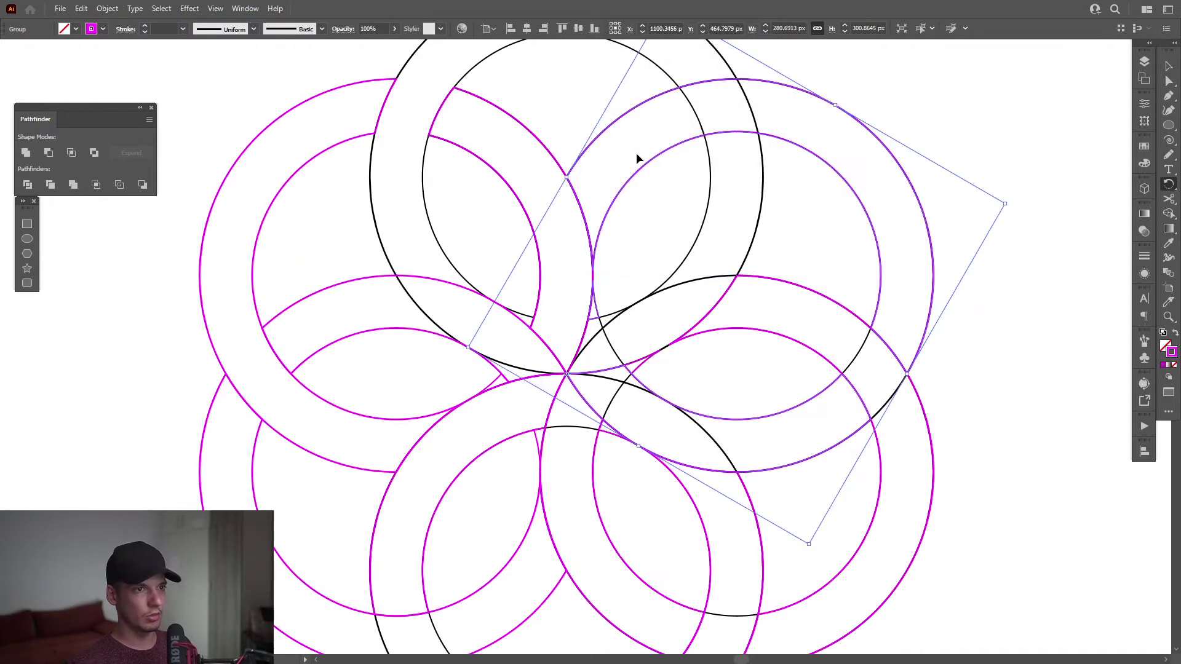
{"action": "key", "text": "ctrl+d"}
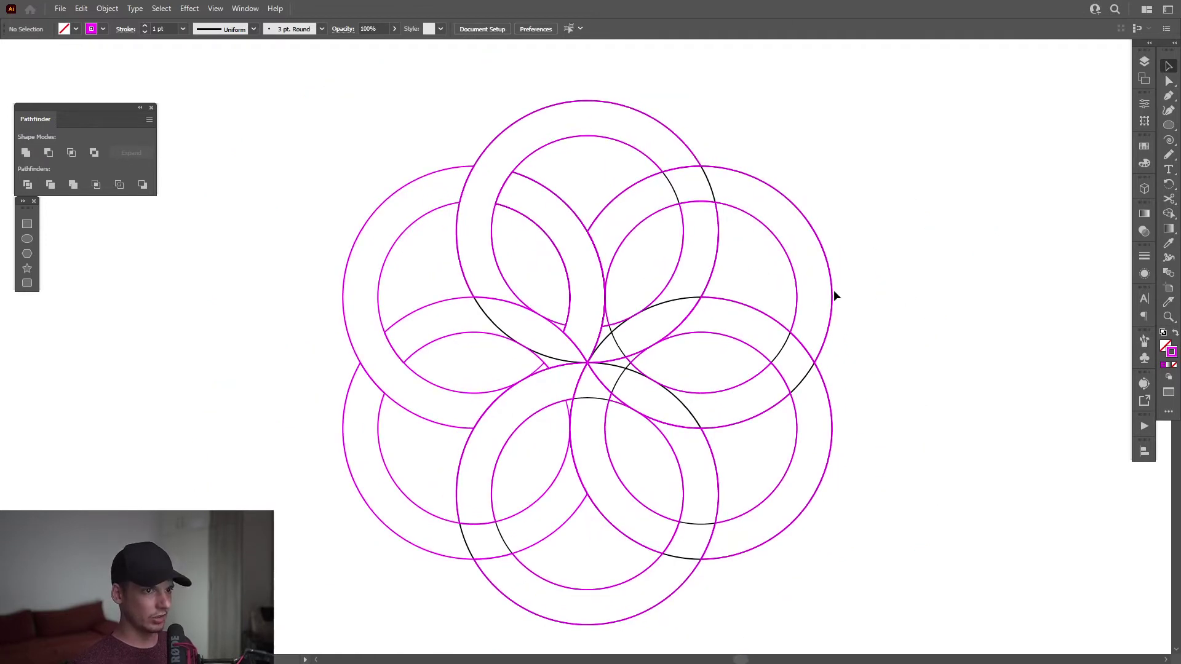
Move the six magenta ring groups about 569 px sideways and delete the black construction rings left behind
{"action": "left_click", "coordinate": [832, 296]}
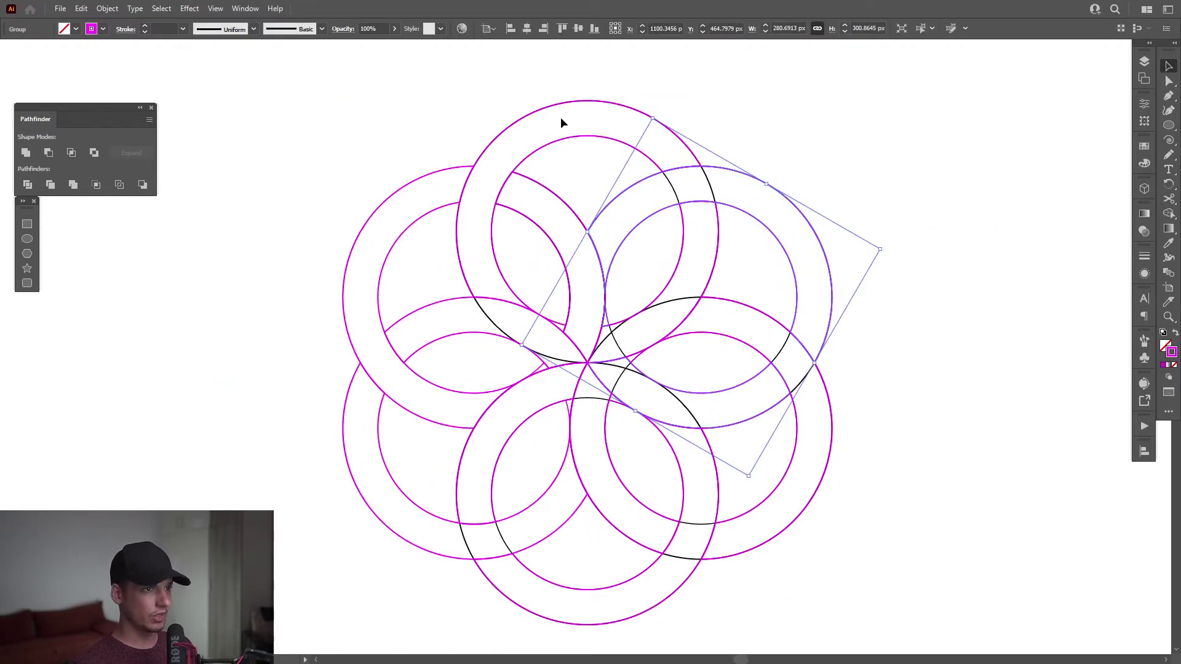
{"action": "left_click", "coordinate": [566, 141], "text": "shift"}
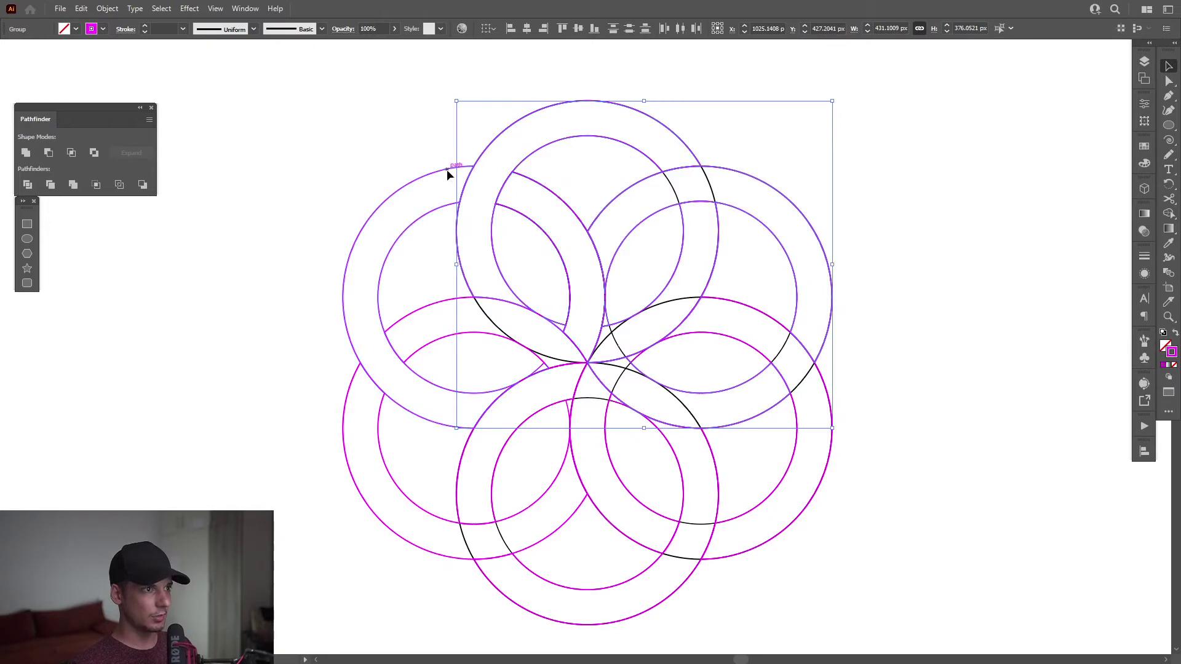
{"action": "left_click", "coordinate": [447, 169], "text": "shift"}
{"action": "left_click", "coordinate": [468, 335], "text": "shift"}
{"action": "left_click_drag", "start_coordinate": [528, 429], "coordinate": [1020, 427]}
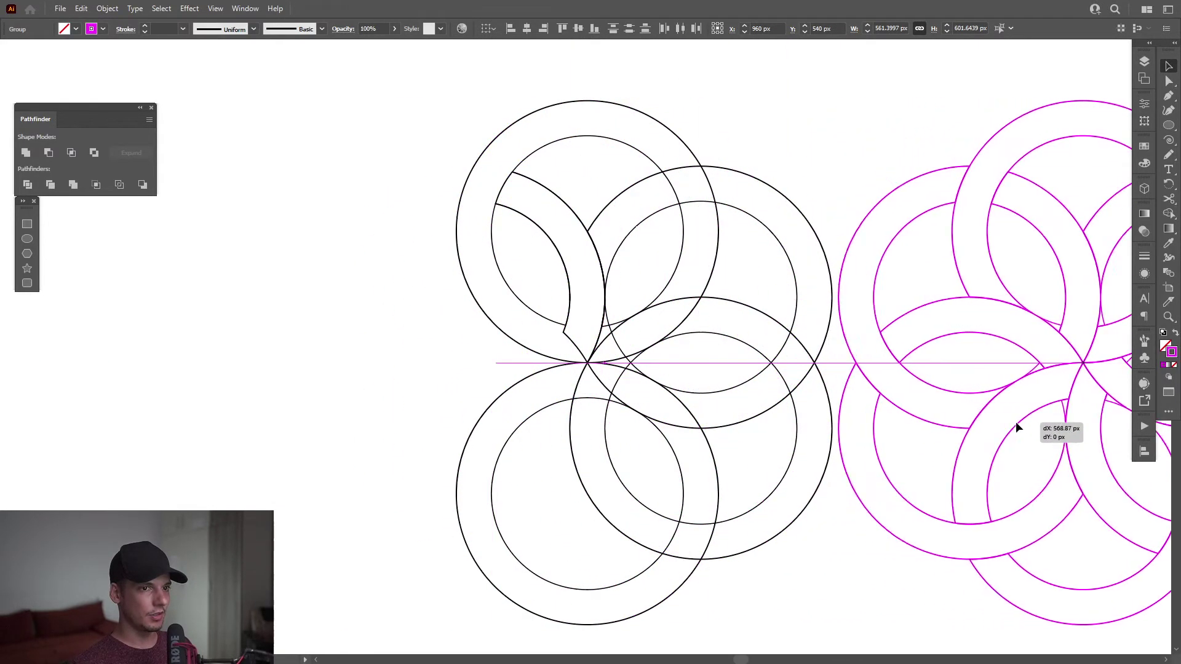
{"action": "left_click_drag", "start_coordinate": [375, 169], "coordinate": [746, 578]}
{"action": "key", "text": "Delete"}
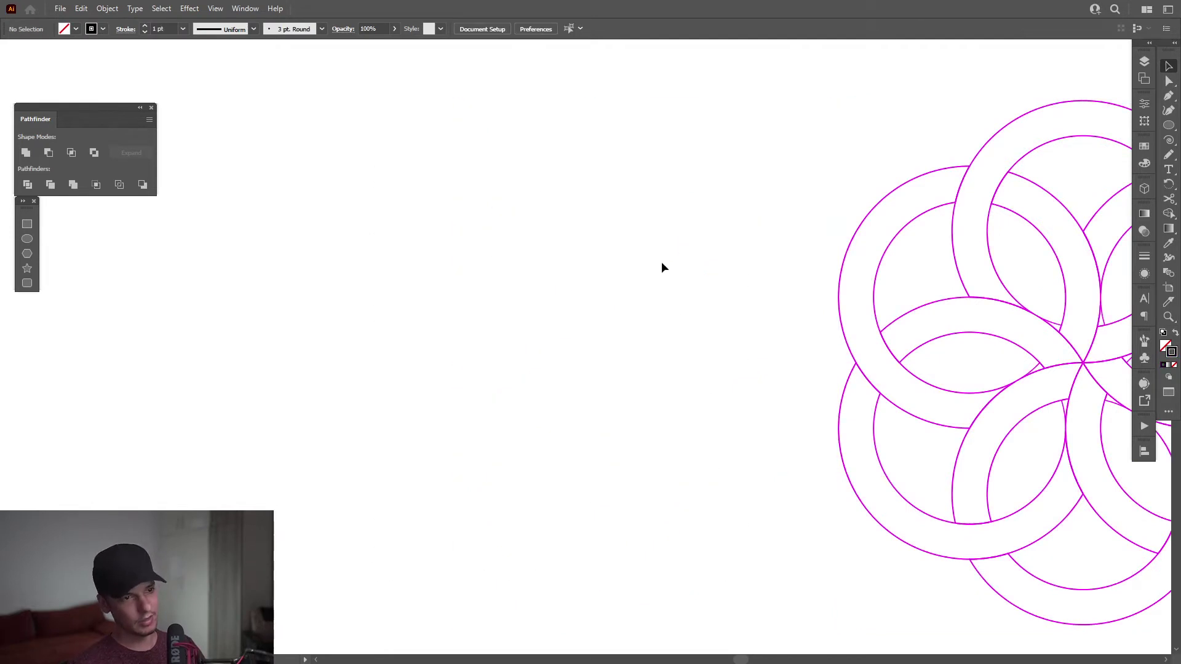
Group all six magenta rings into one object
{"action": "key", "text": "ctrl+0"}
{"action": "left_click_drag", "start_coordinate": [755, 385], "coordinate": [352, 198]}
{"action": "right_click", "coordinate": [470, 243]}
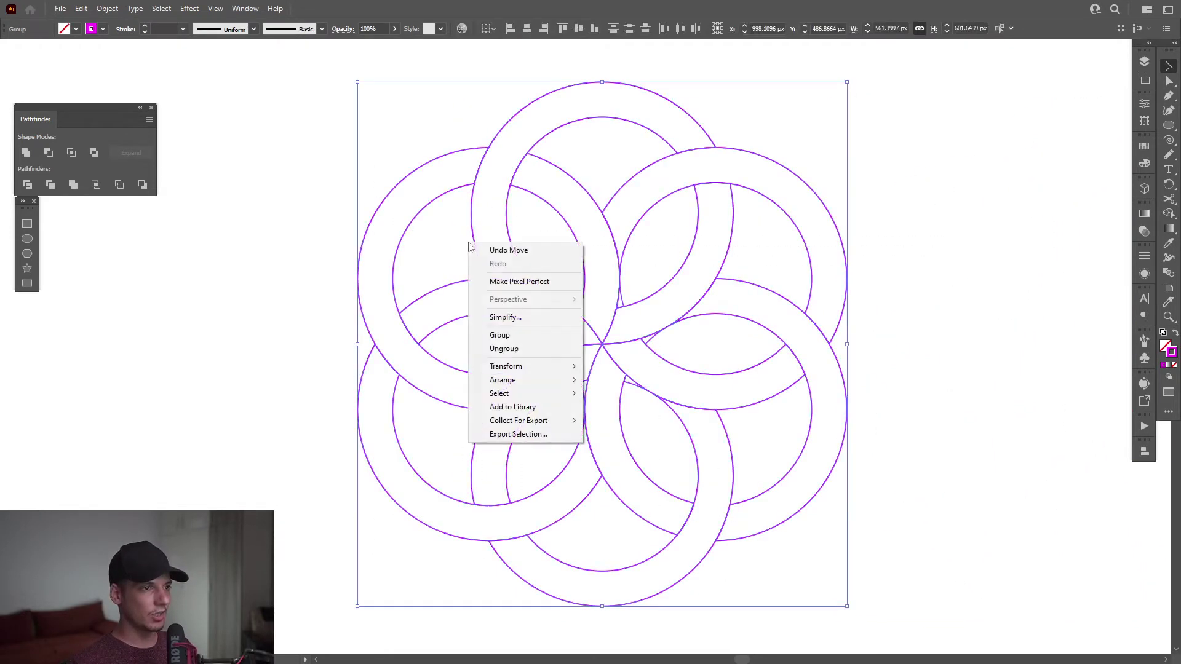
{"action": "left_click", "coordinate": [522, 336]}
{"action": "scroll", "coordinate": [611, 339], "scroll_direction": "down", "scroll_amount": 1}
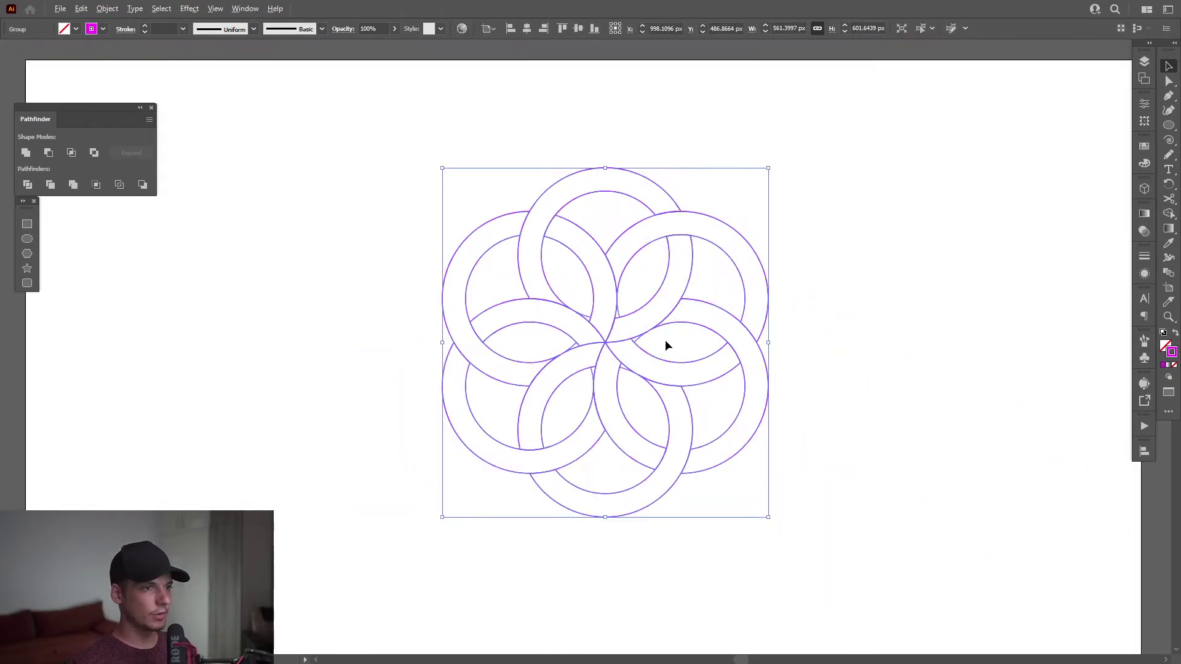
Scale the grouped logo down proportionally to about 386 px wide
{"action": "left_click_drag", "start_coordinate": [768, 342], "coordinate": [599, 342]}
{"action": "left_click", "coordinate": [699, 336]}
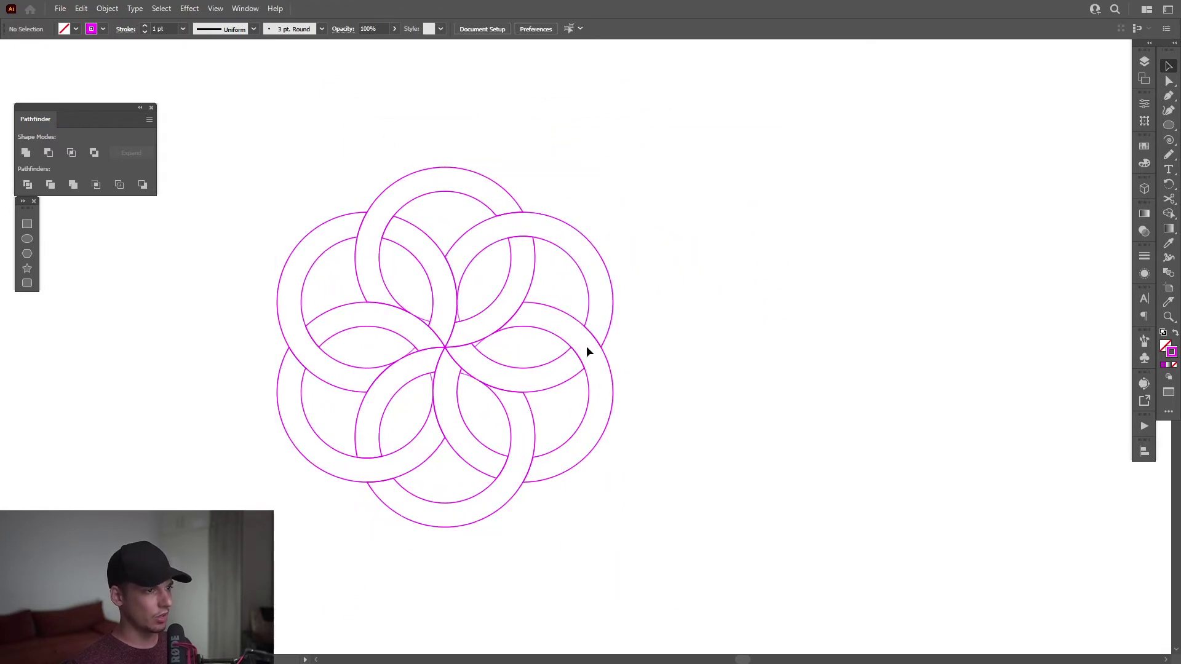
{"action": "scroll", "coordinate": [586, 346], "scroll_direction": "left", "scroll_amount": 3}
Change the stroke colour of the whole grouped logo to black
{"action": "left_click_drag", "start_coordinate": [860, 314], "coordinate": [591, 527]}
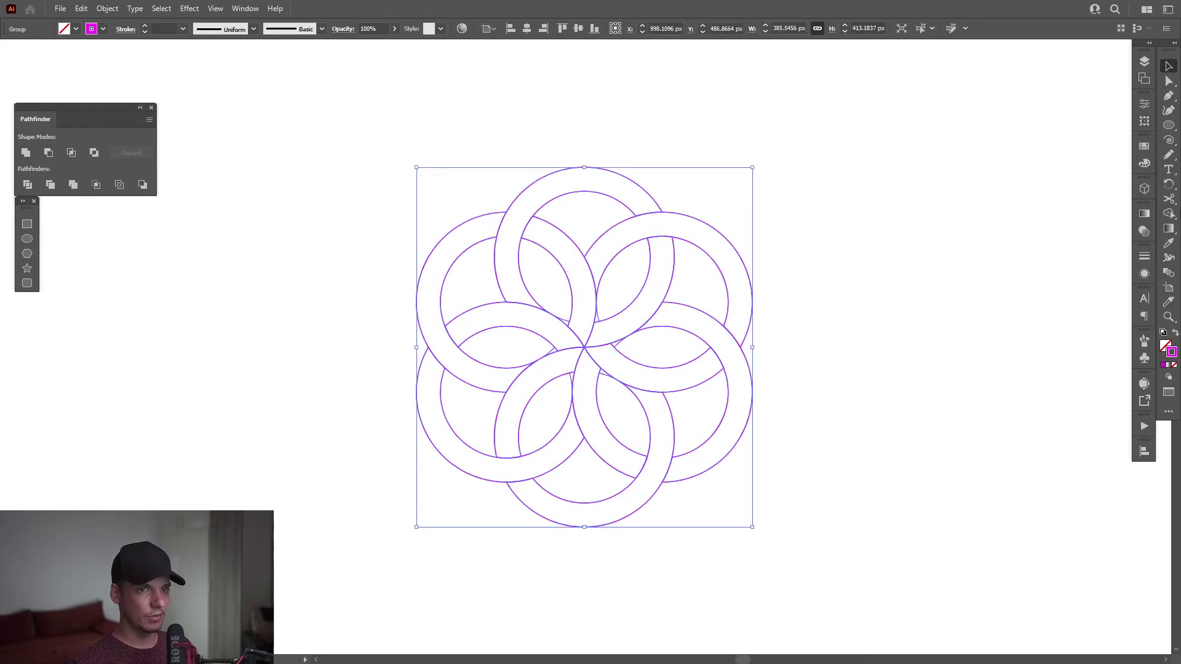
{"action": "left_click", "coordinate": [1143, 149]}
{"action": "left_click", "coordinate": [1046, 178]}
{"action": "left_click", "coordinate": [1145, 147]}
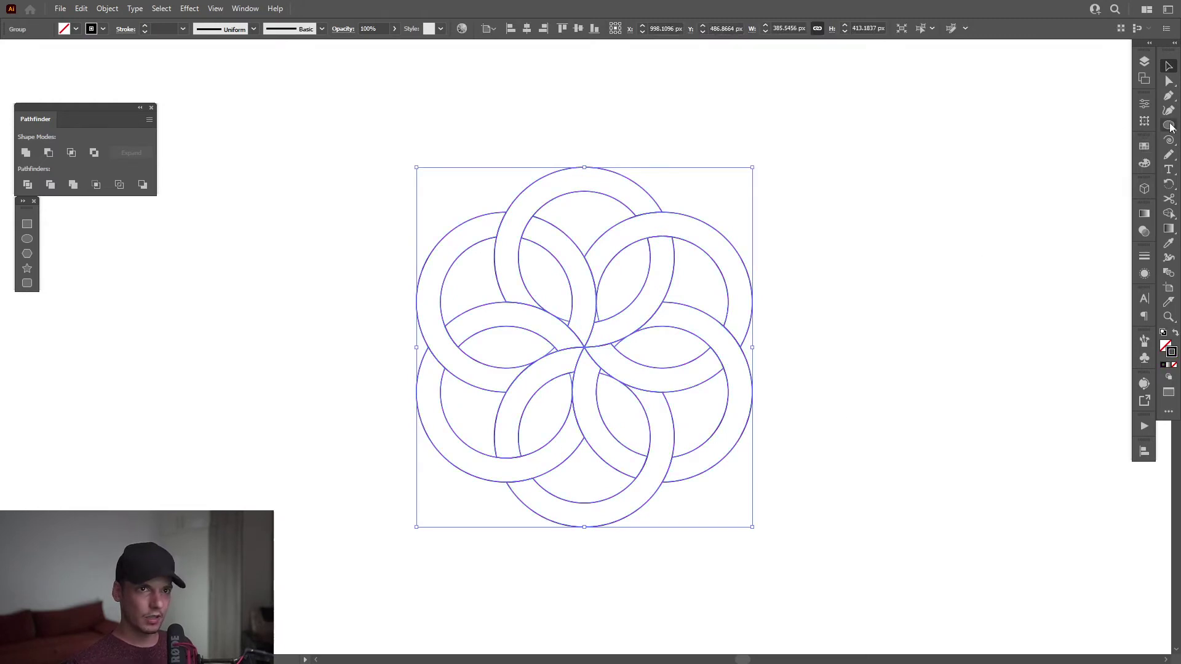
Draw a circle about 206 px in diameter from the topmost ring's centre, matching that ring's outer edge
{"action": "left_click", "coordinate": [1169, 124]}
{"action": "scroll", "coordinate": [663, 213], "scroll_direction": "up", "scroll_amount": 3}
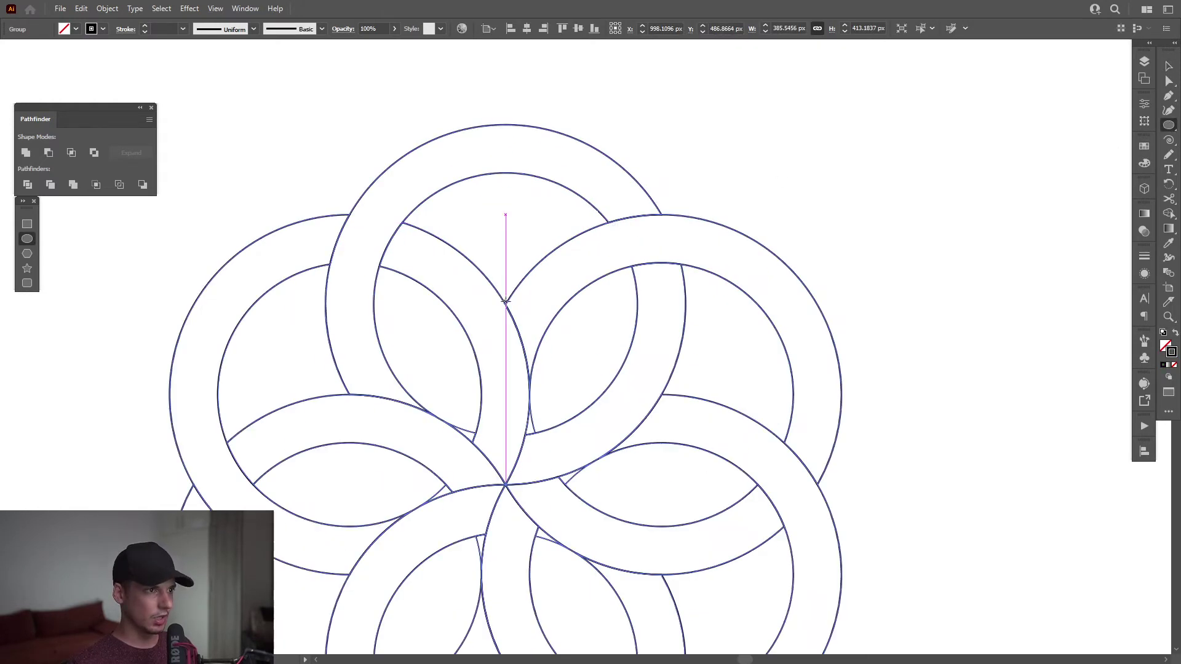
{"action": "left_click_drag", "start_coordinate": [506, 304], "coordinate": [684, 313]}
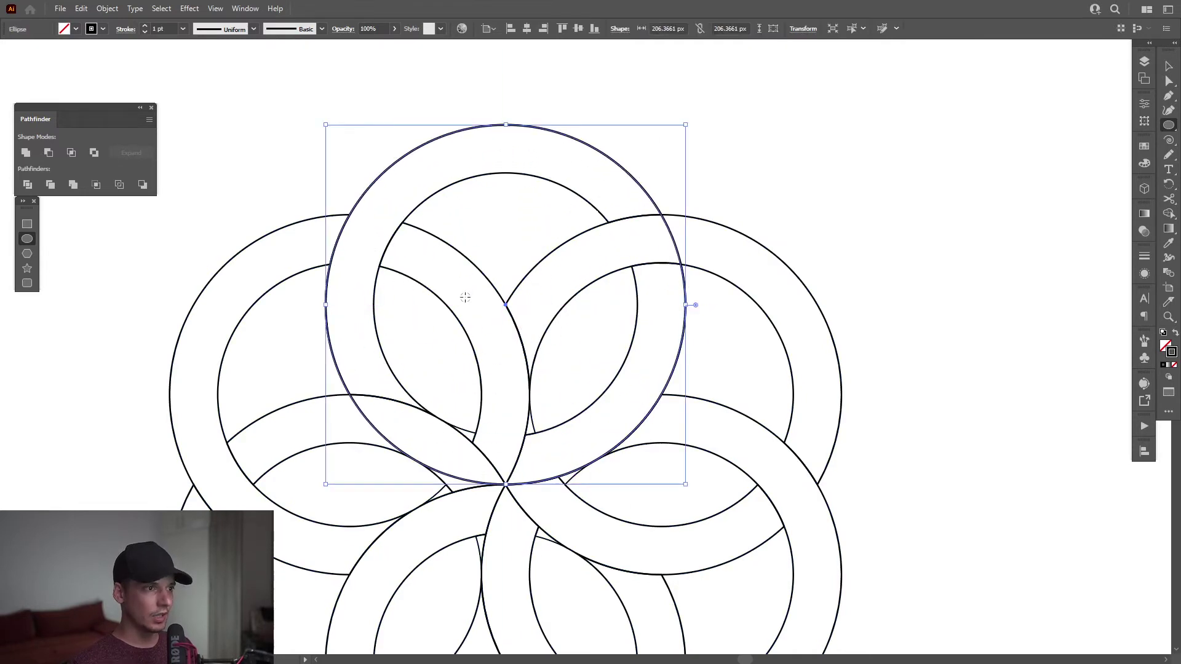
Make a concentric copy of the circle scaled to about 151 px, matching the topmost ring's inner edge
{"action": "scroll", "coordinate": [468, 296], "scroll_direction": "up", "scroll_amount": 3}
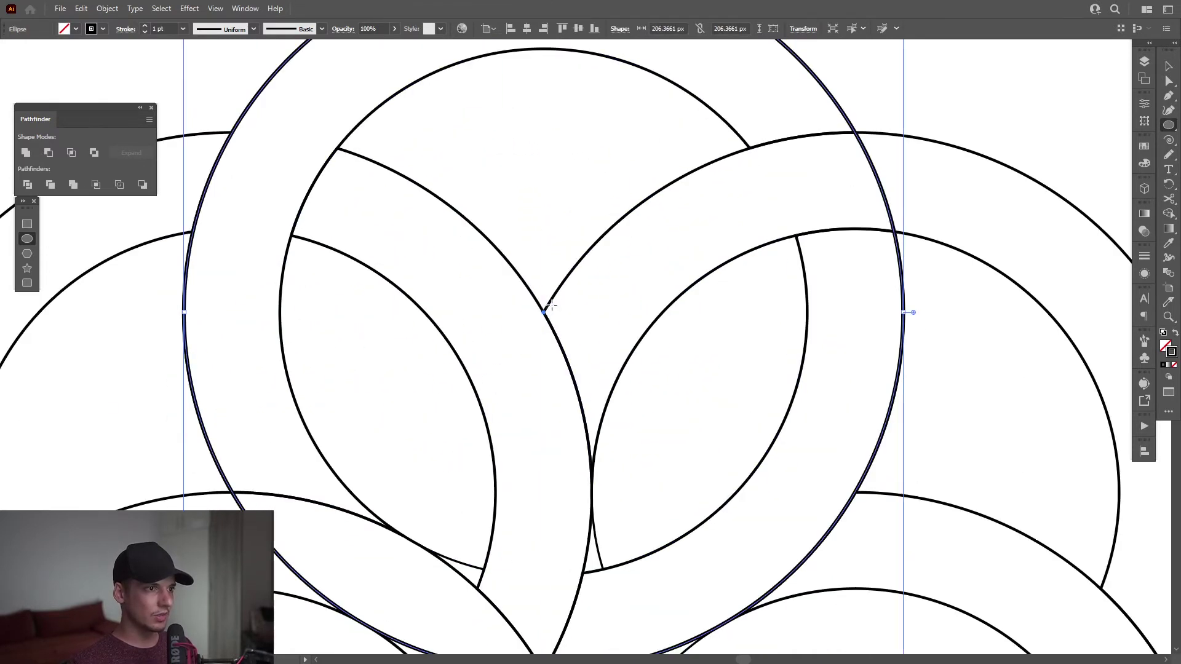
{"action": "scroll", "coordinate": [548, 315], "scroll_direction": "down", "scroll_amount": 2}
{"action": "scroll", "coordinate": [800, 320], "scroll_direction": "up", "scroll_amount": 2}
{"action": "key", "text": "v"}
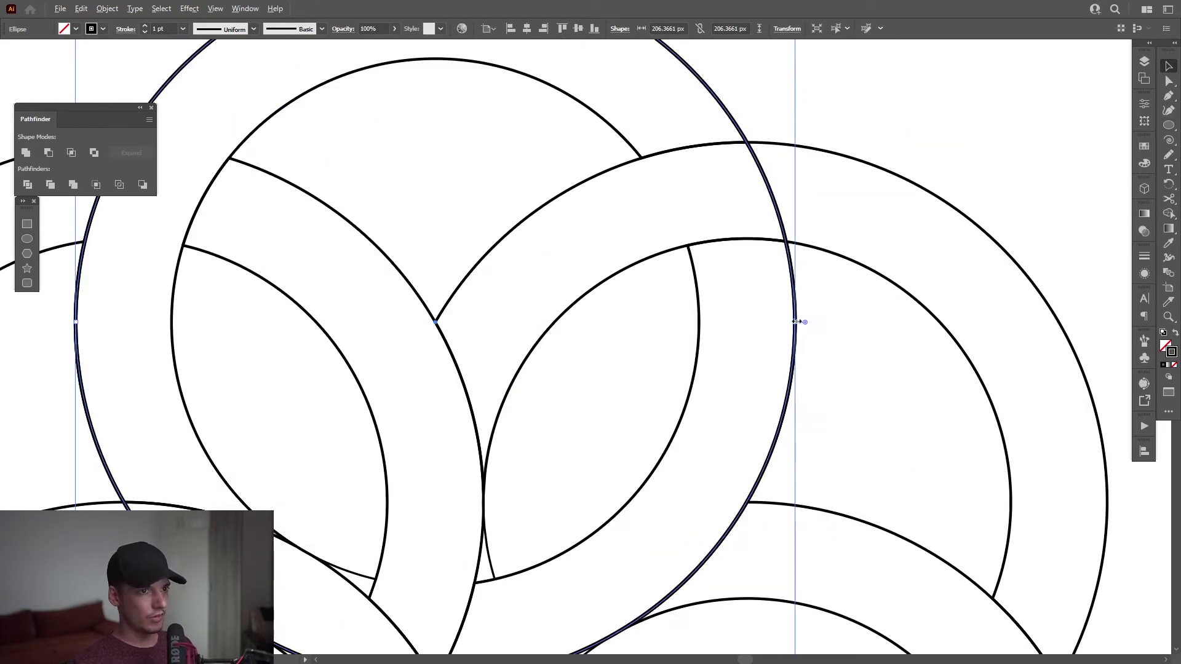
{"action": "left_click_drag", "start_coordinate": [796, 321], "coordinate": [700, 323]}
{"action": "scroll", "coordinate": [740, 317], "scroll_direction": "down", "scroll_amount": 3}
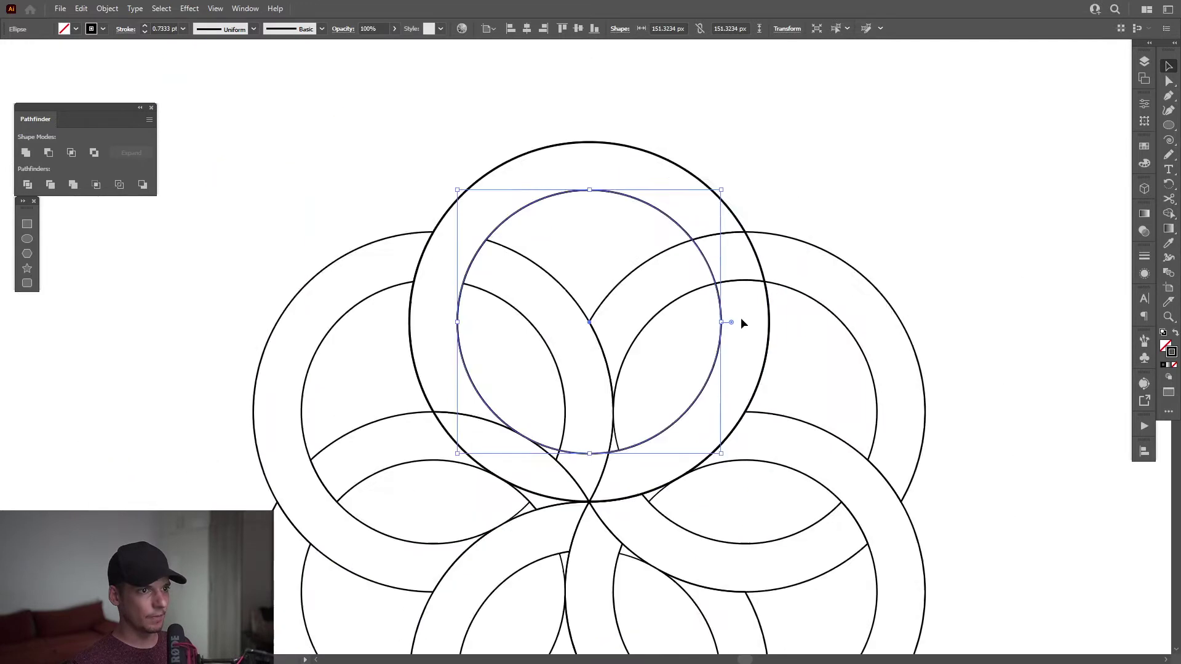
Select both new circles and move them clear of the logo into the empty area beside it
{"action": "left_click", "coordinate": [735, 239], "text": "shift"}
{"action": "left_click_drag", "start_coordinate": [817, 242], "coordinate": [638, 237]}
{"action": "left_click_drag", "start_coordinate": [552, 229], "coordinate": [1031, 262]}
Compare the stroke thickness of the two circles and check the Scale Strokes & Effects option
{"action": "scroll", "coordinate": [1001, 249], "scroll_direction": "up", "scroll_amount": 2}
{"action": "scroll", "coordinate": [1000, 248], "scroll_direction": "up", "scroll_amount": 3}
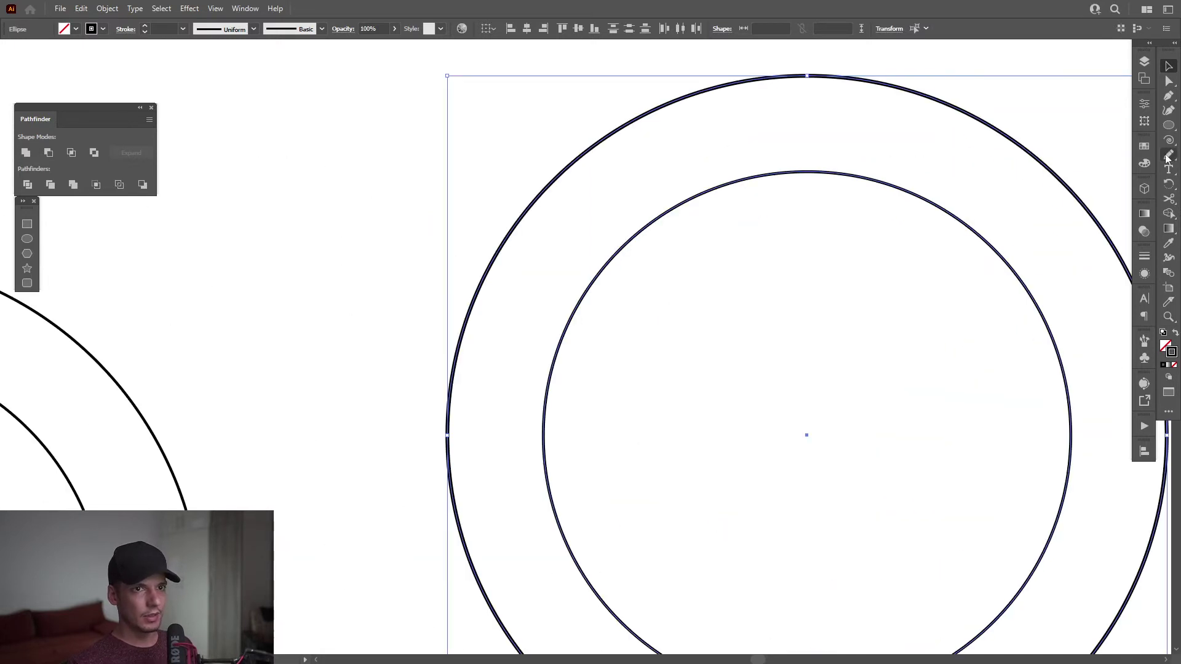
{"action": "scroll", "coordinate": [600, 94], "scroll_direction": "up", "scroll_amount": 3}
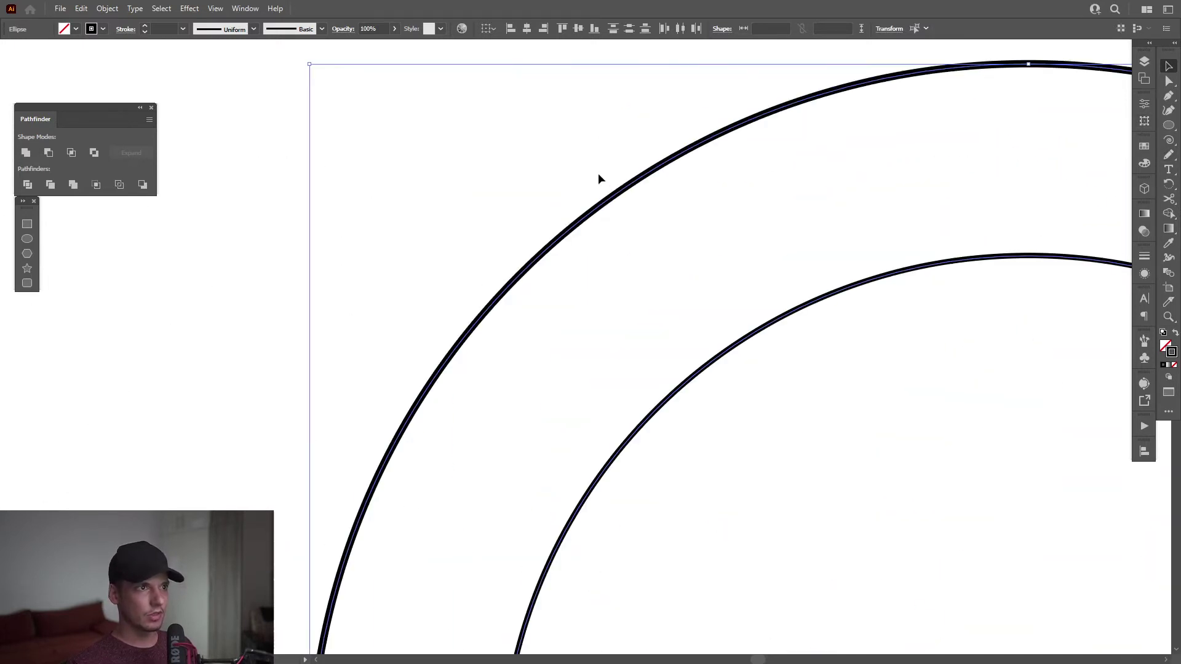
{"action": "left_click", "coordinate": [1140, 122]}
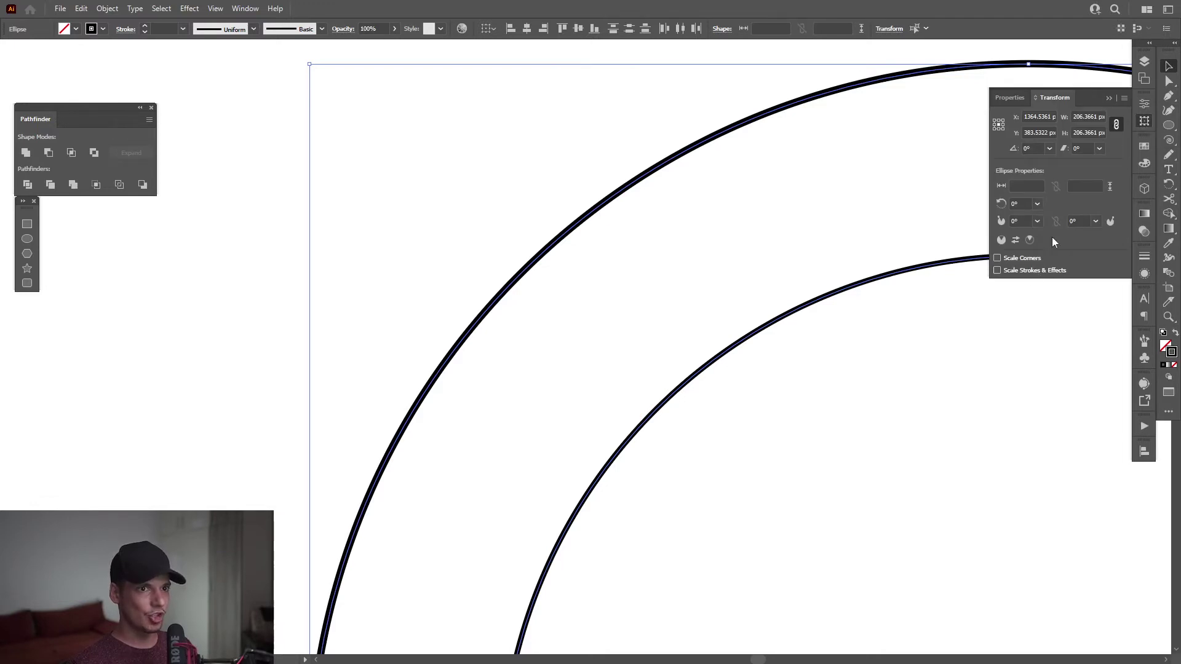
{"action": "left_click", "coordinate": [1111, 98]}
Match the inner circle's stroke to the outer circle's 1 pt stroke by sampling it with the Eyedropper
{"action": "scroll", "coordinate": [861, 257], "scroll_direction": "down", "scroll_amount": 3}
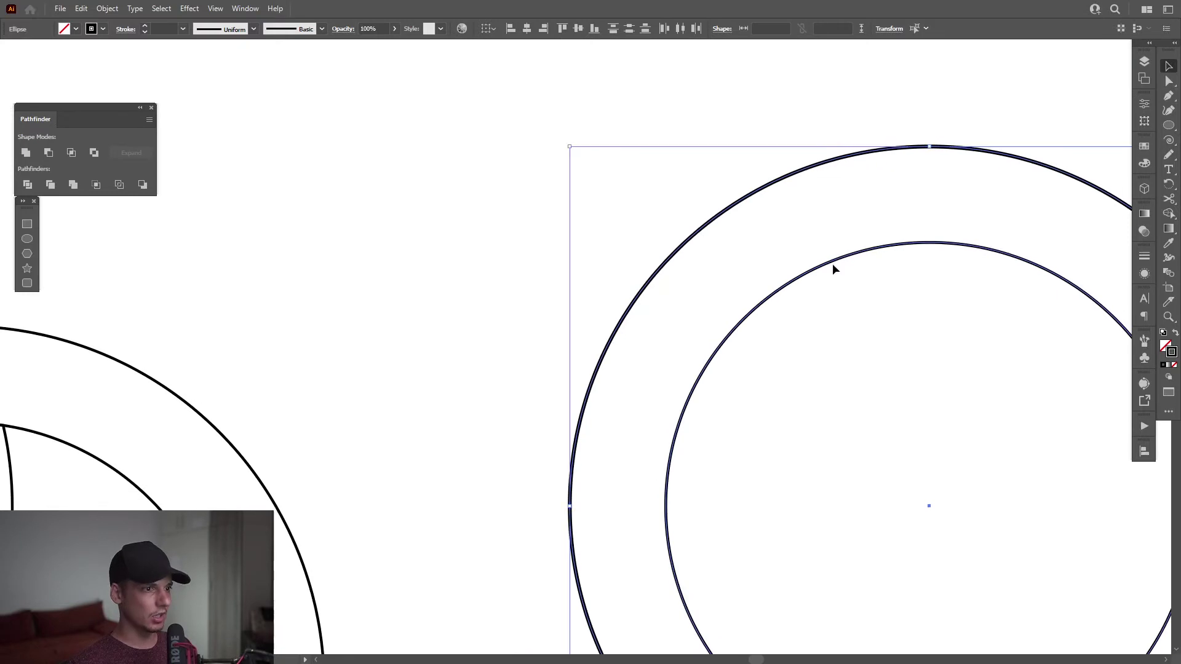
{"action": "key", "text": "i"}
{"action": "left_click", "coordinate": [684, 246]}
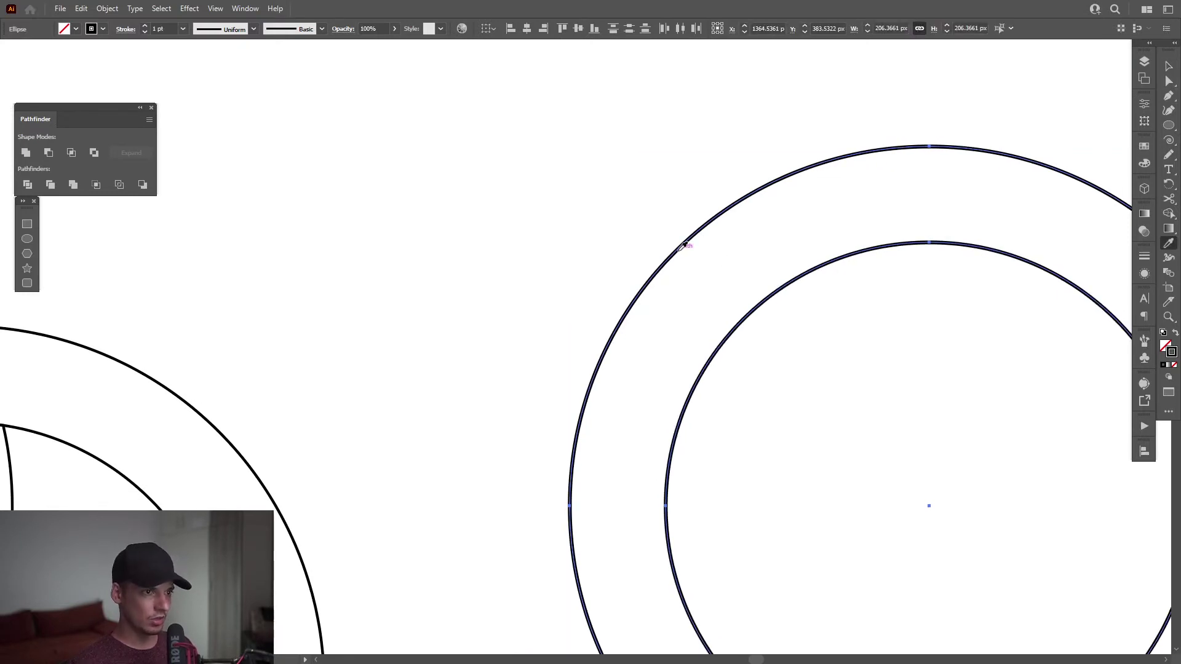
{"action": "key", "text": "v"}
Set the stroke weight of the grouped logo to 2 pt
{"action": "scroll", "coordinate": [679, 254], "scroll_direction": "down", "scroll_amount": 2}
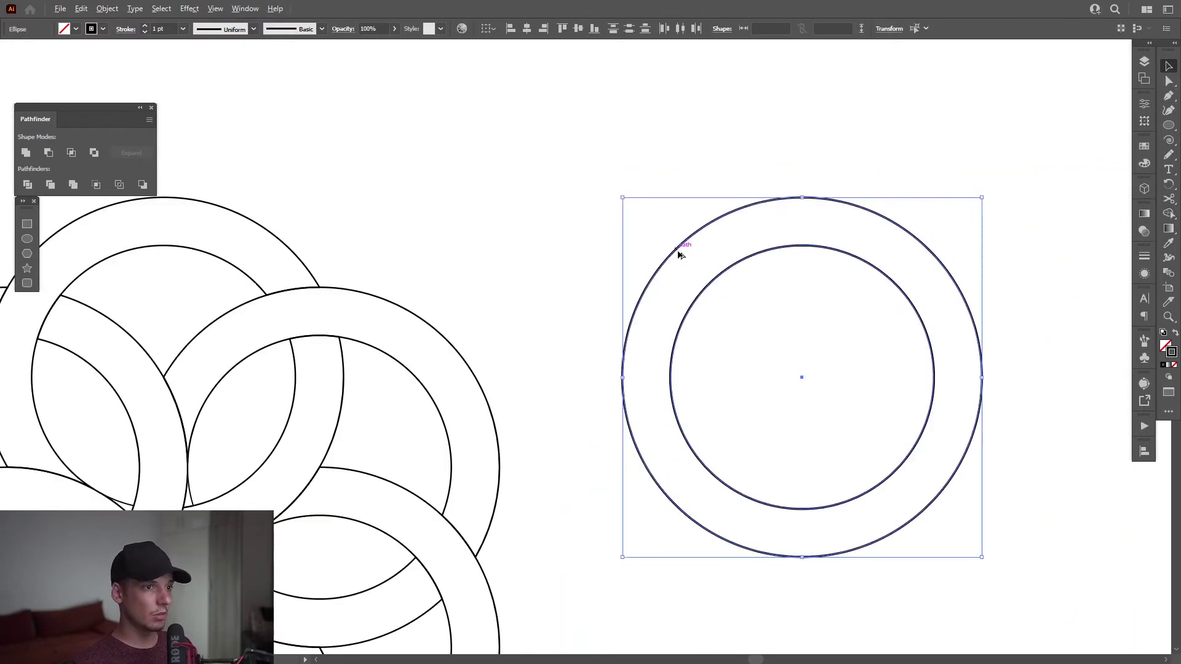
{"action": "left_click", "coordinate": [468, 281]}
{"action": "left_click_drag", "start_coordinate": [467, 282], "coordinate": [751, 226]}
{"action": "scroll", "coordinate": [751, 226], "scroll_direction": "down", "scroll_amount": 1}
{"action": "left_click_drag", "start_coordinate": [372, 154], "coordinate": [721, 547]}
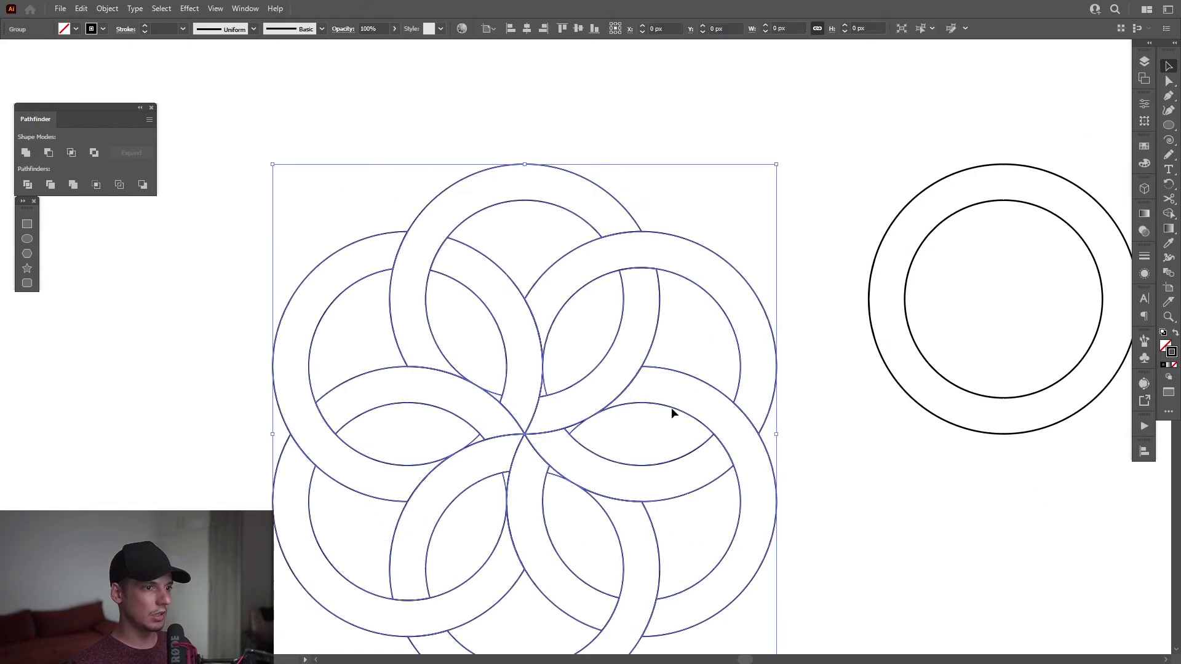
{"action": "left_click", "coordinate": [162, 29]}
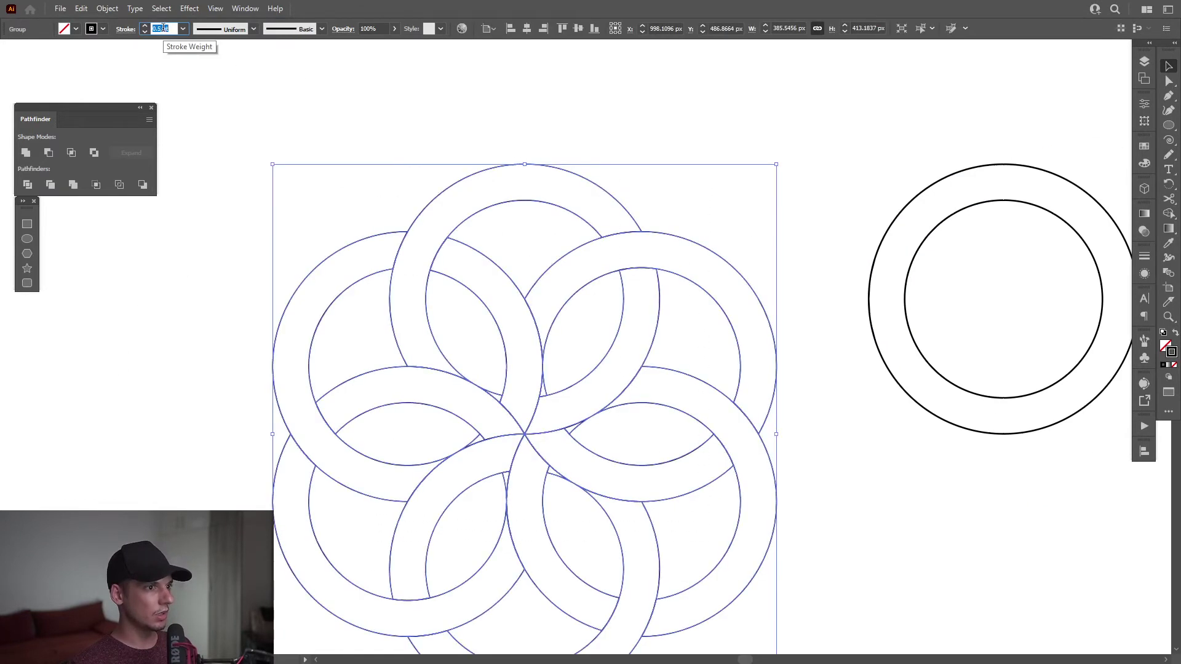
{"action": "scroll", "coordinate": [414, 179], "scroll_direction": "down", "scroll_amount": 1}
{"action": "type", "text": "2"}
{"action": "key", "text": "Return"}
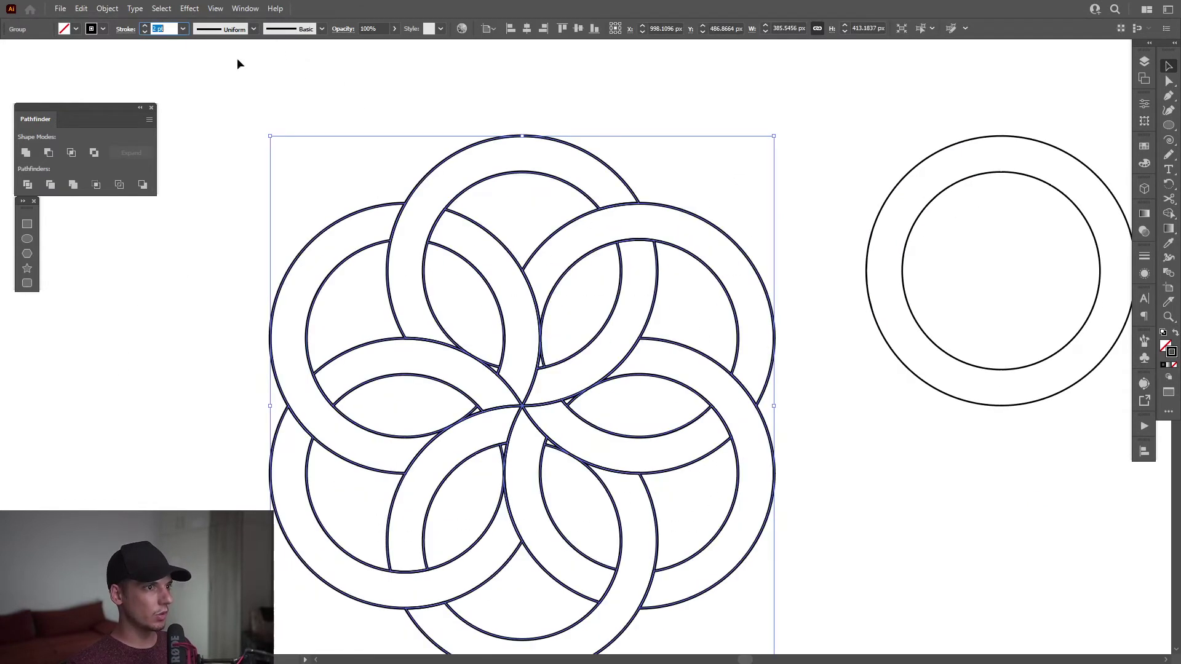
Set the stroke weight of the two separate concentric circles to 2 pt
{"action": "left_click", "coordinate": [788, 157]}
{"action": "scroll", "coordinate": [796, 127], "scroll_direction": "down", "scroll_amount": 2}
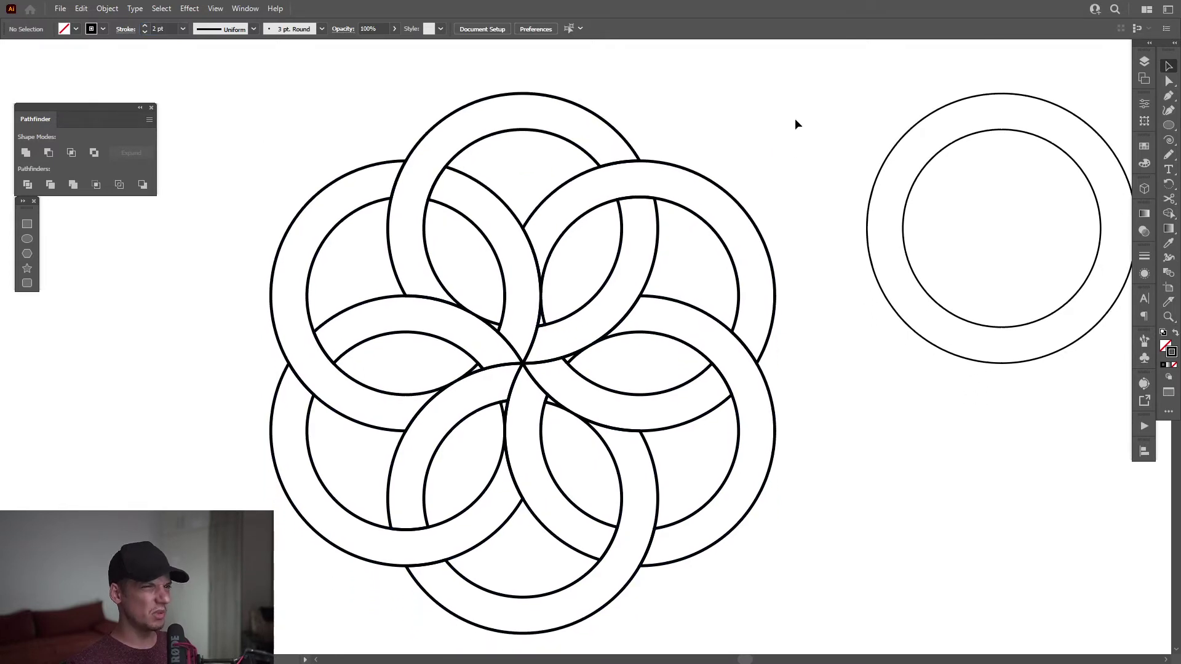
{"action": "left_click_drag", "start_coordinate": [857, 94], "coordinate": [1006, 173]}
{"action": "left_click", "coordinate": [147, 26]}
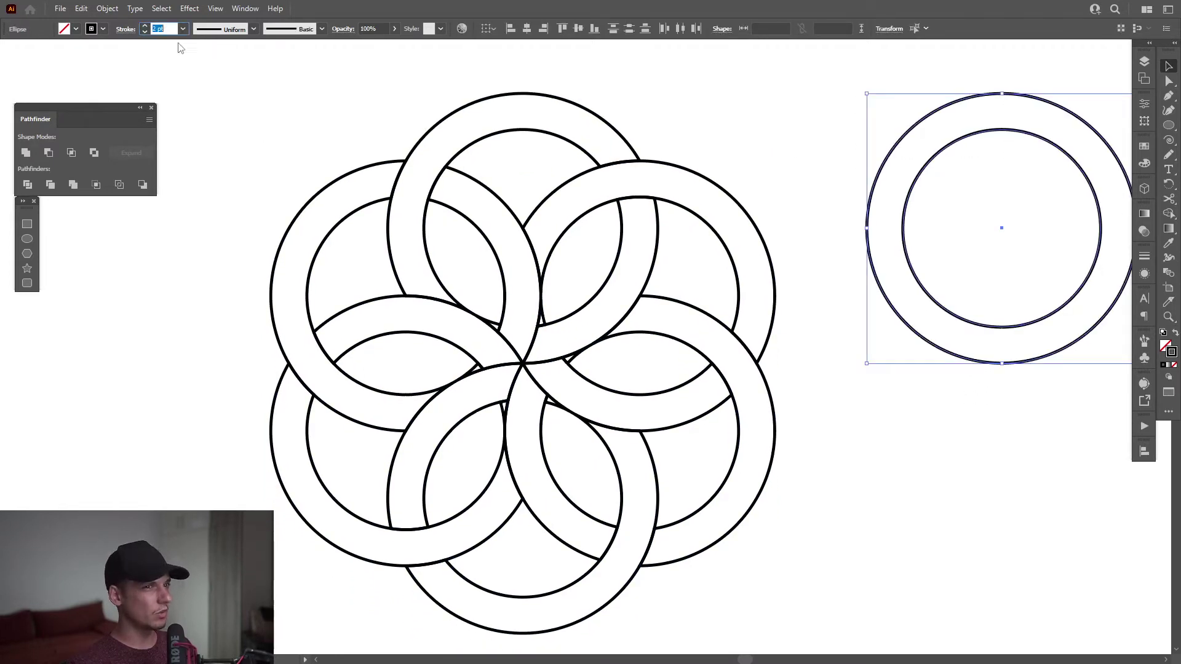
{"action": "left_click", "coordinate": [836, 150]}
Duplicate the separate ring beside the original and set the copy's stroke weight to 3 pt
{"action": "left_click_drag", "start_coordinate": [844, 144], "coordinate": [797, 189]}
{"action": "left_click_drag", "start_coordinate": [852, 210], "coordinate": [990, 216]}
{"action": "left_click", "coordinate": [166, 28]}
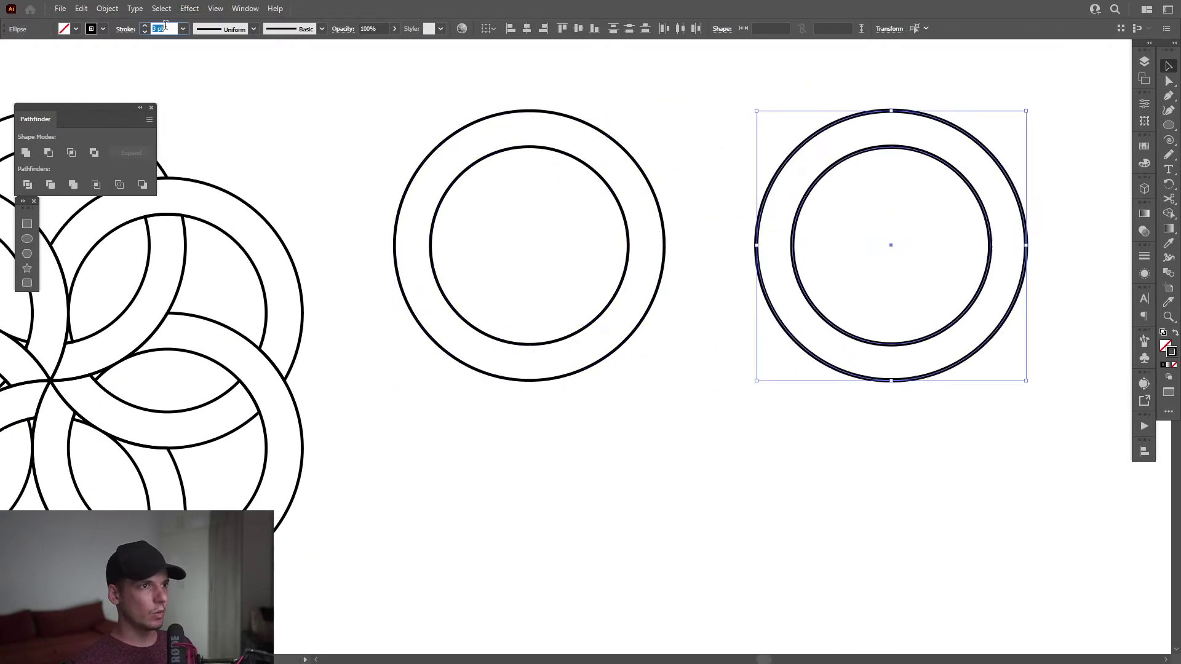
{"action": "key", "text": "Up"}
{"action": "key", "text": "Up"}
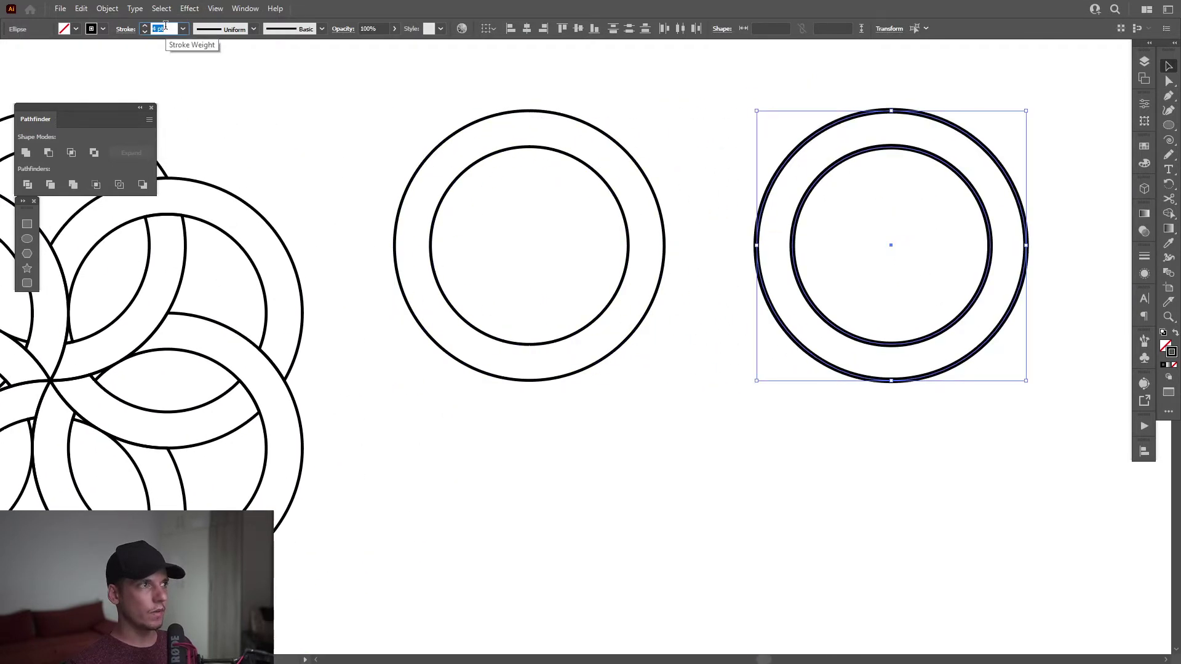
{"action": "left_click", "coordinate": [276, 114]}
{"action": "left_click_drag", "start_coordinate": [315, 139], "coordinate": [538, 146]}
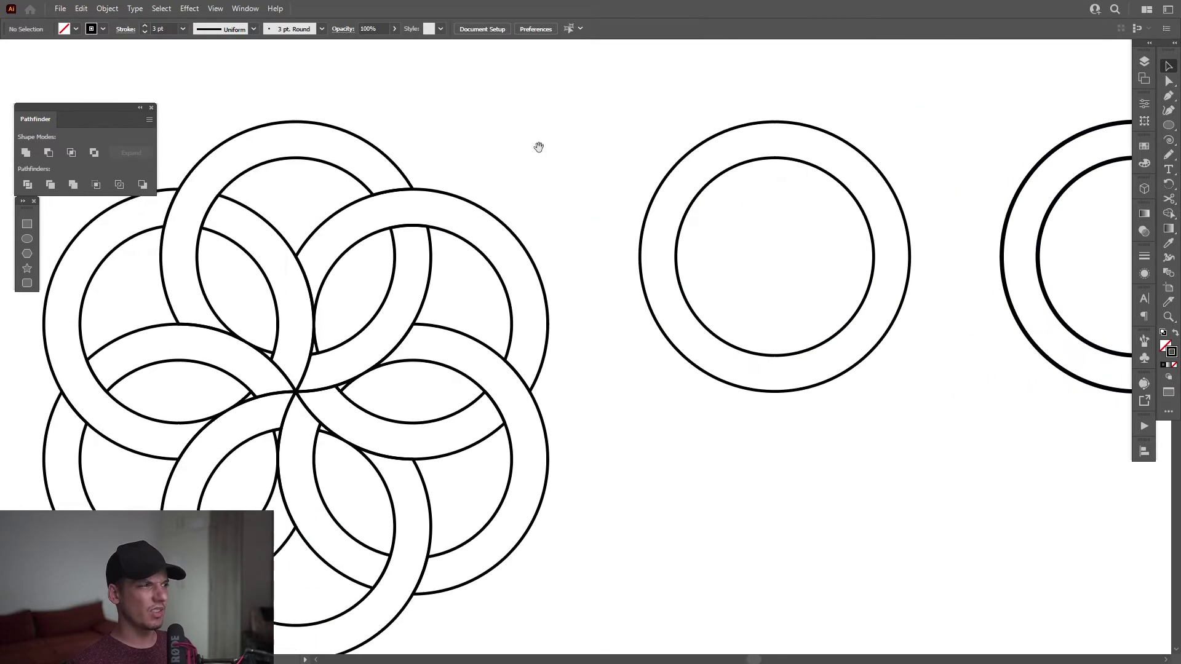
Remove the separate 2 pt reference ring and group the two circles of the 3 pt ring
{"action": "scroll", "coordinate": [497, 190], "scroll_direction": "down", "scroll_amount": 2}
{"action": "left_click", "coordinate": [664, 153]}
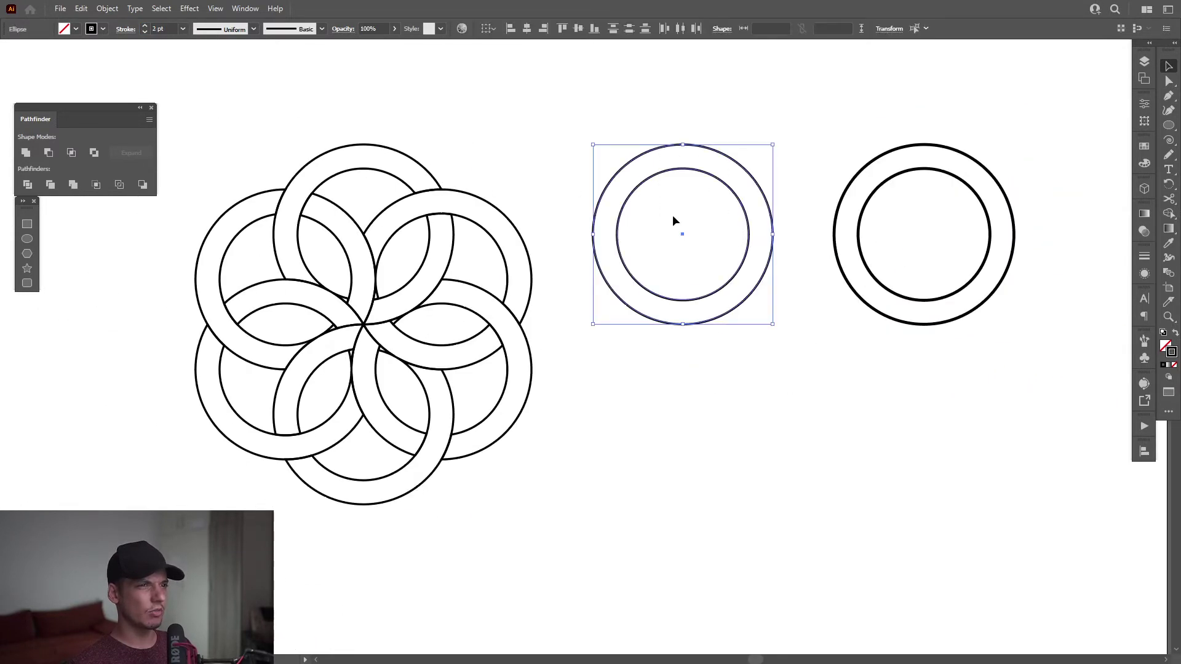
{"action": "right_click", "coordinate": [927, 236]}
{"action": "left_click", "coordinate": [968, 312]}
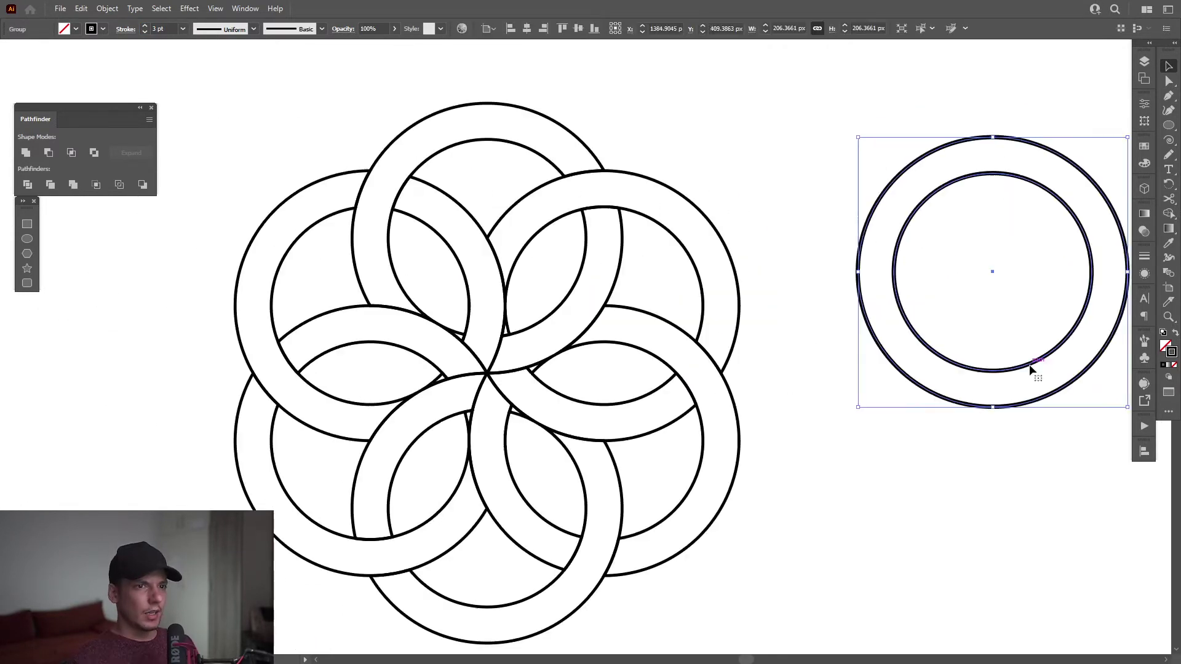
Move the 3 pt ring exactly onto the logo's top ring and blend its two circles together
{"action": "left_click_drag", "start_coordinate": [1027, 364], "coordinate": [528, 335]}
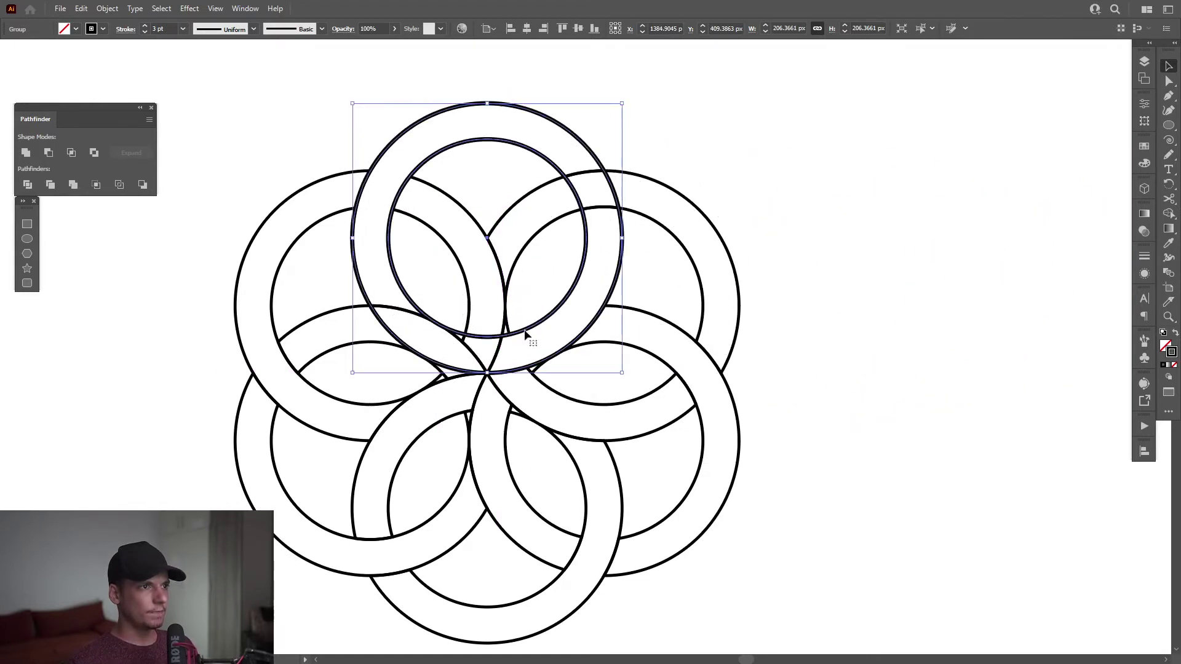
{"action": "scroll", "coordinate": [449, 179], "scroll_direction": "up", "scroll_amount": 1}
{"action": "left_click", "coordinate": [107, 8]}
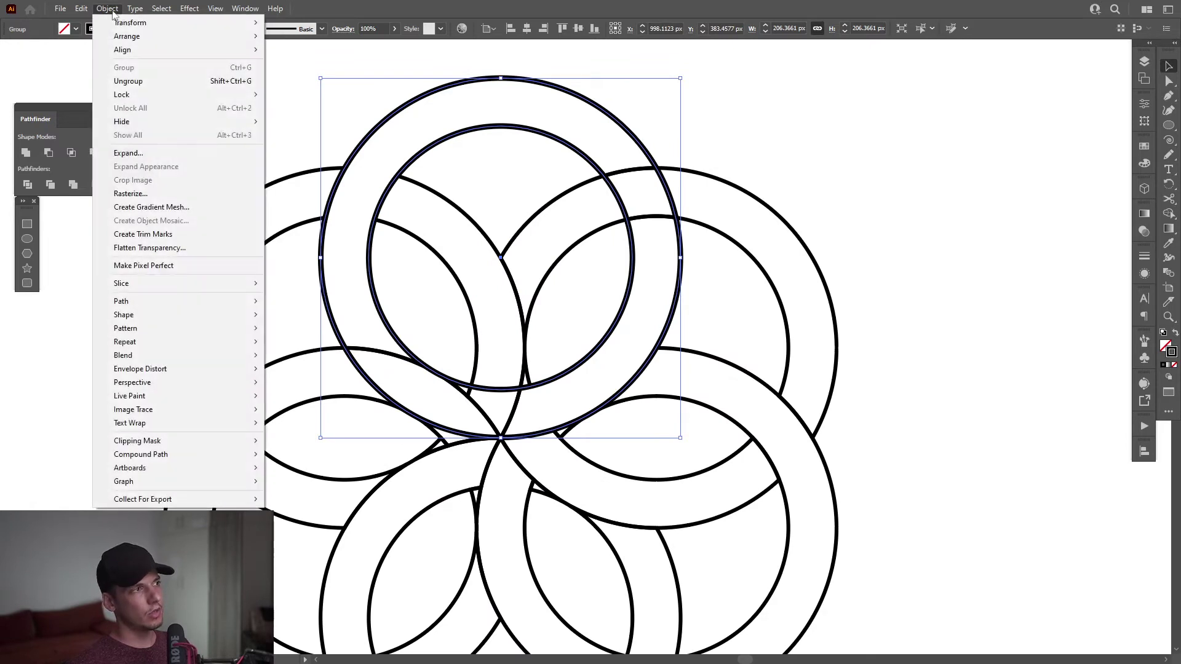
{"action": "mouse_move", "coordinate": [165, 359]}
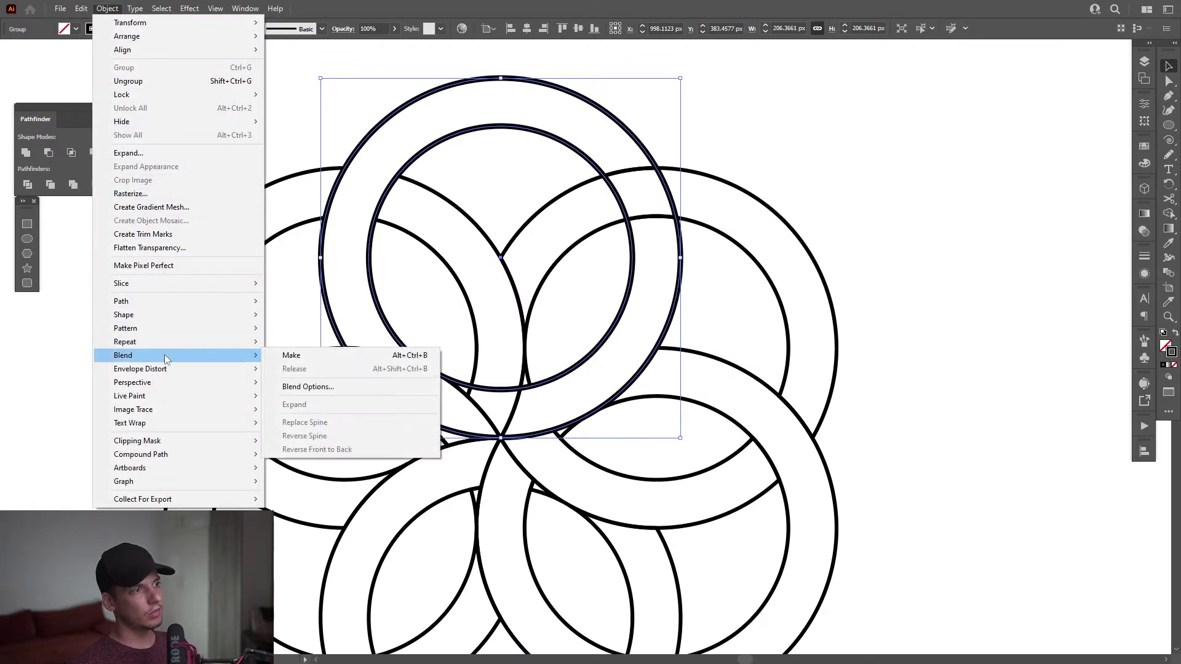
{"action": "left_click", "coordinate": [291, 355]}
Set the blend spacing to 8 specified steps so the ring band fills with concentric lines
{"action": "double_click", "coordinate": [1167, 278]}
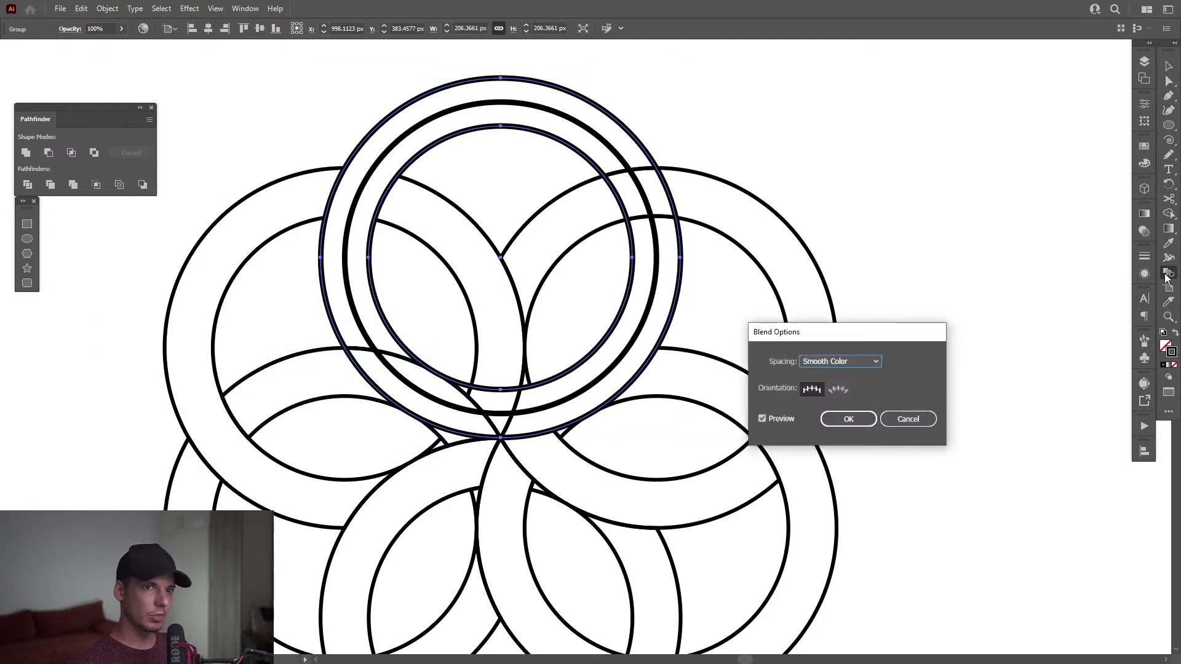
{"action": "left_click", "coordinate": [844, 360]}
{"action": "left_click", "coordinate": [850, 386]}
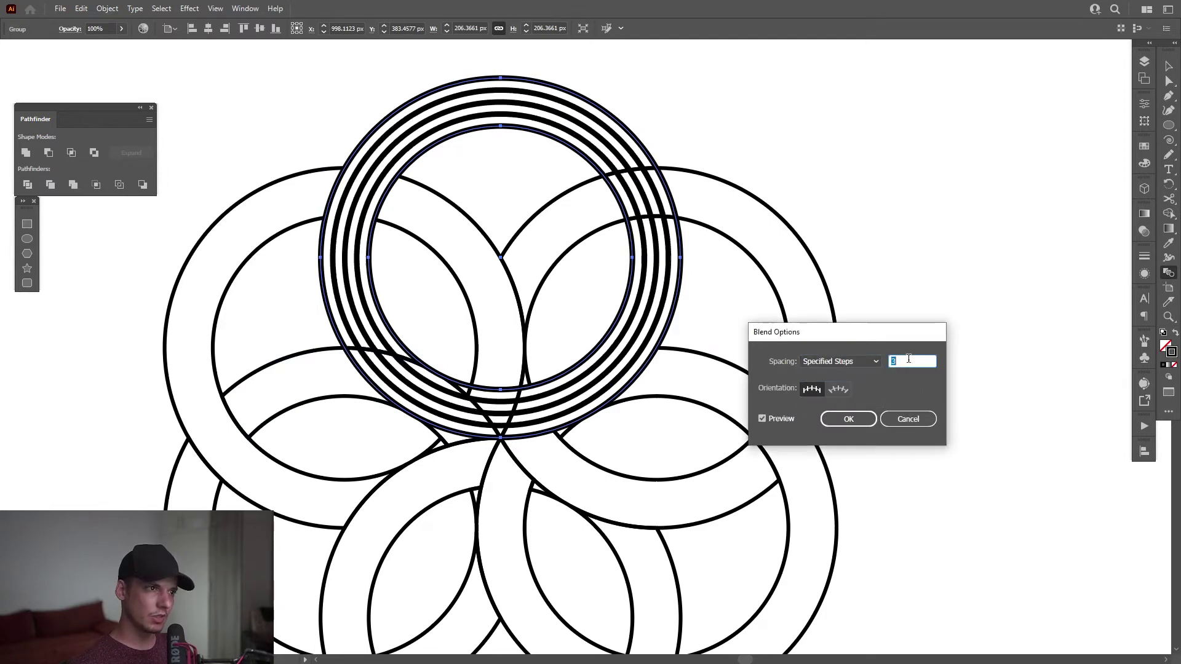
{"action": "type", "text": "8"}
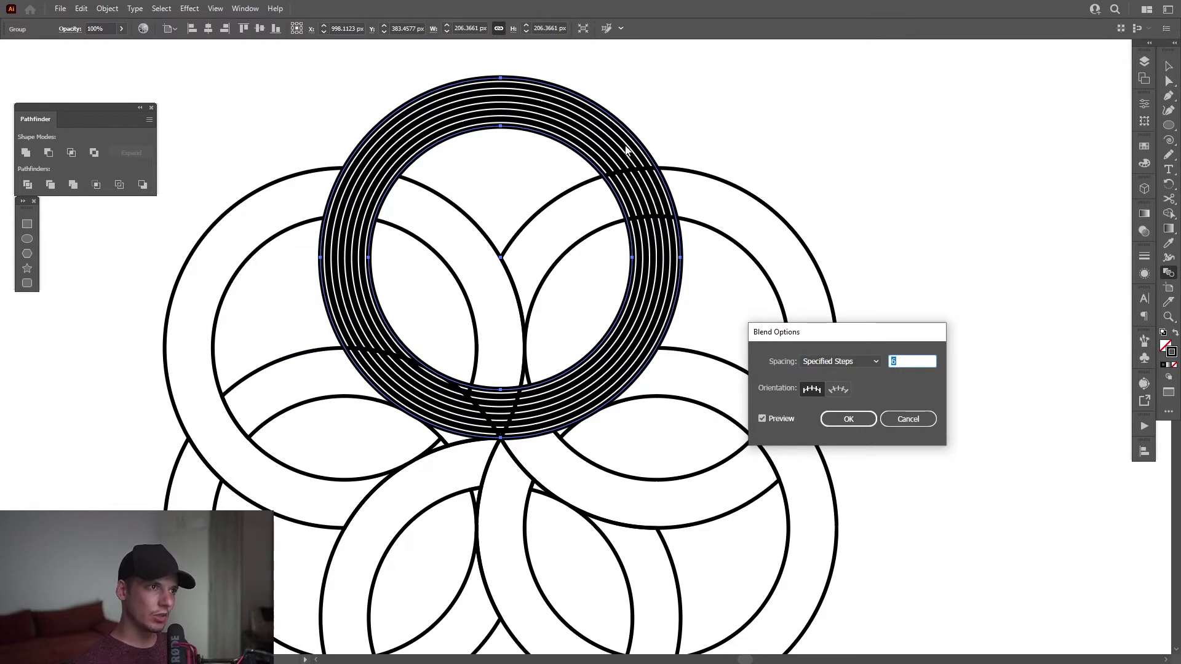
{"action": "key", "text": "Up"}
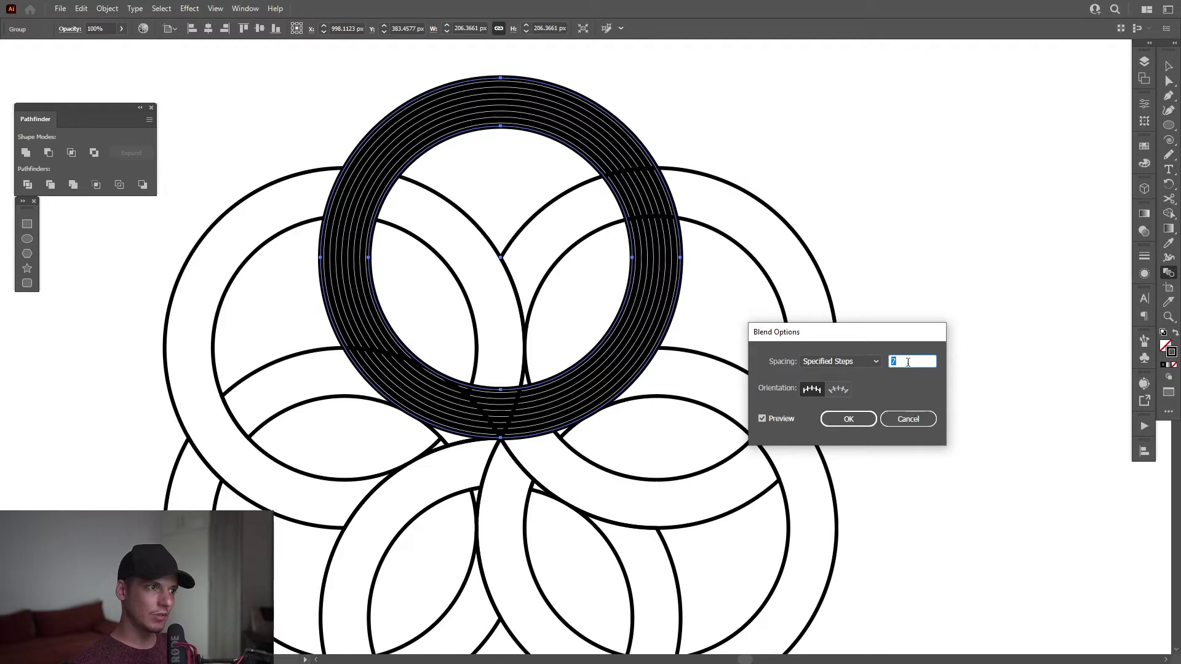
{"action": "key", "text": "Up"}
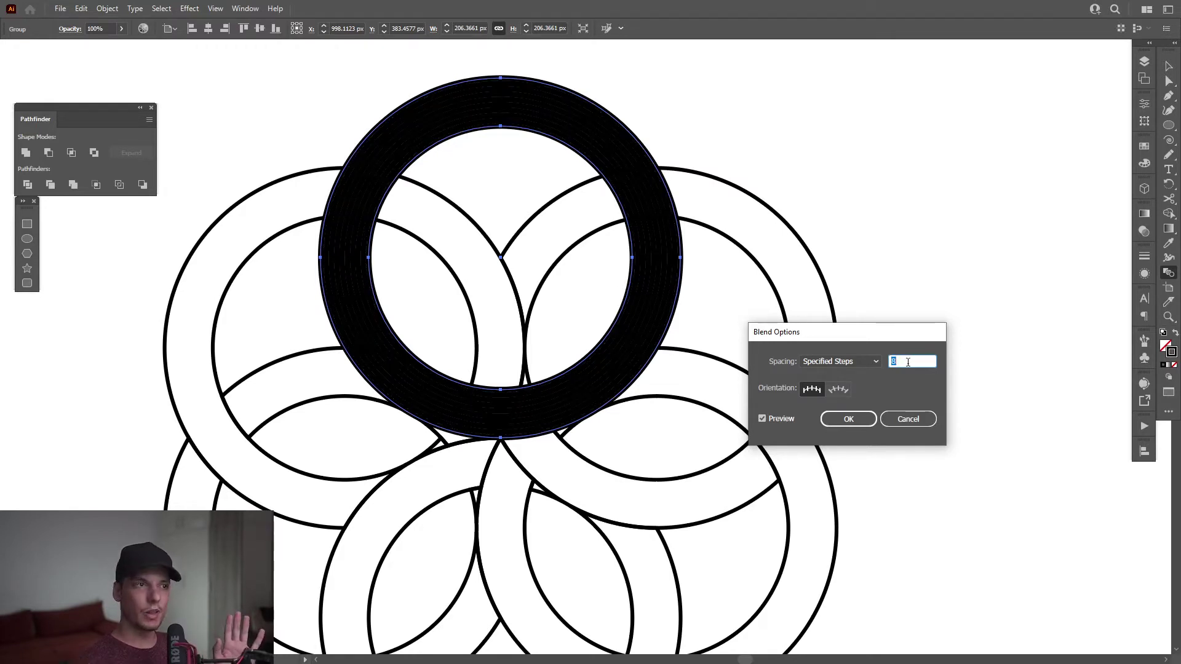
{"action": "left_click", "coordinate": [864, 420]}
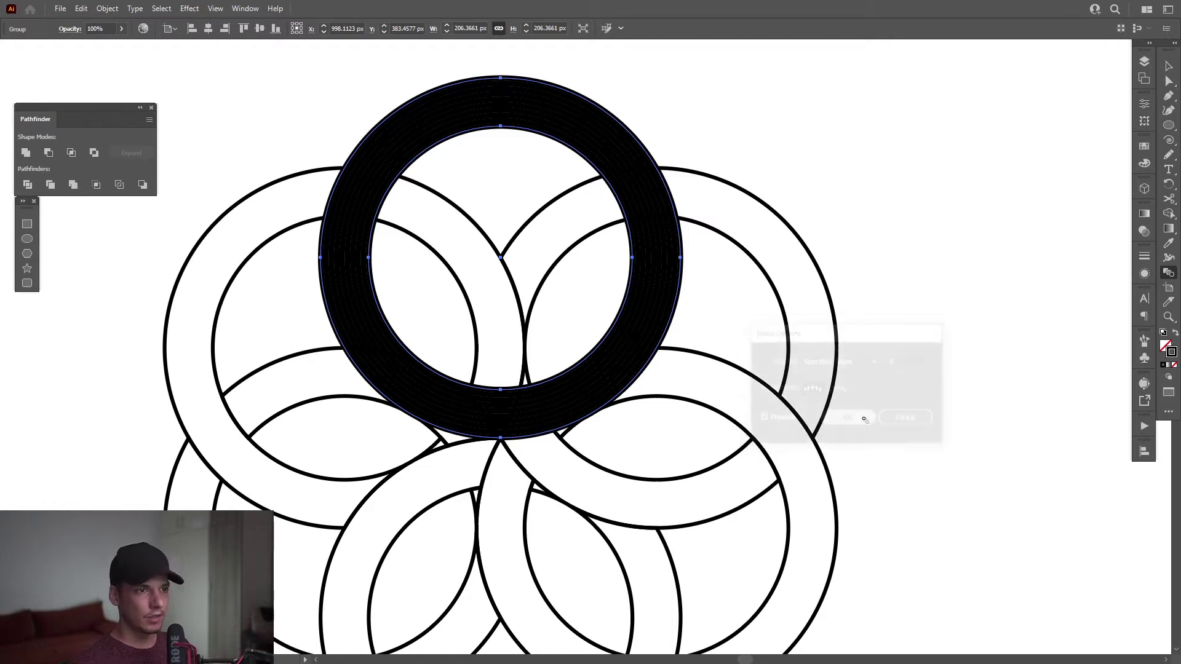
Expand the blend on the top ring into individual concentric circles
{"action": "left_click", "coordinate": [107, 8]}
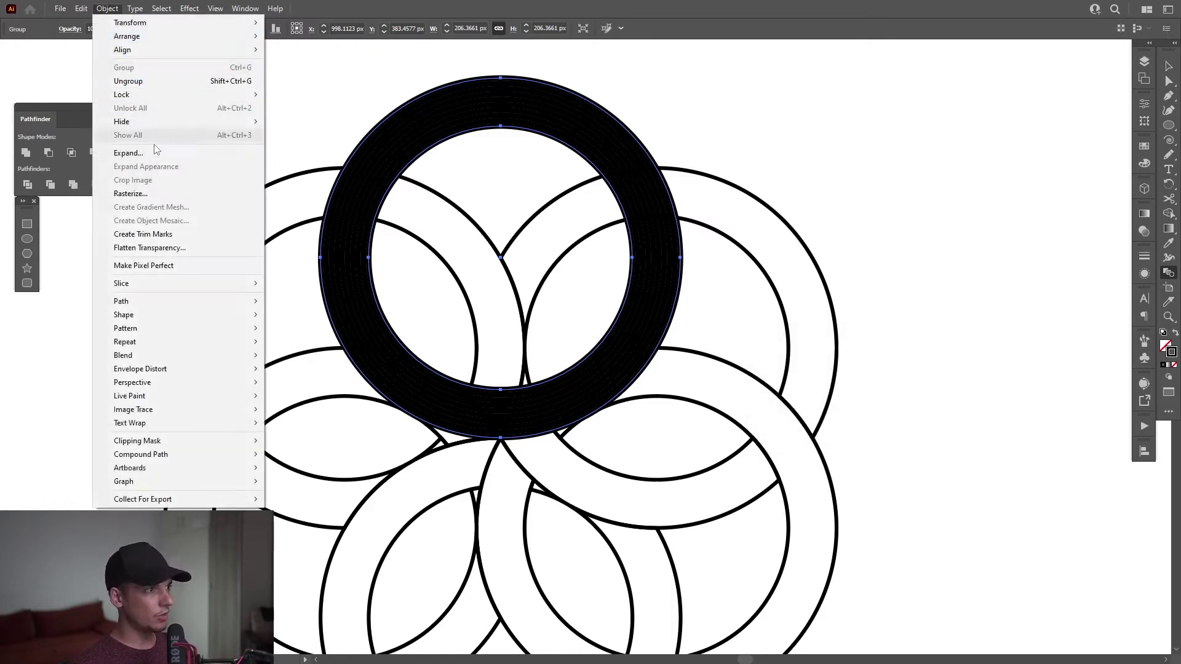
{"action": "left_click", "coordinate": [185, 152]}
{"action": "left_click", "coordinate": [571, 407]}
{"action": "key", "text": "v"}
{"action": "scroll", "coordinate": [575, 345], "scroll_direction": "down", "scroll_amount": 2}
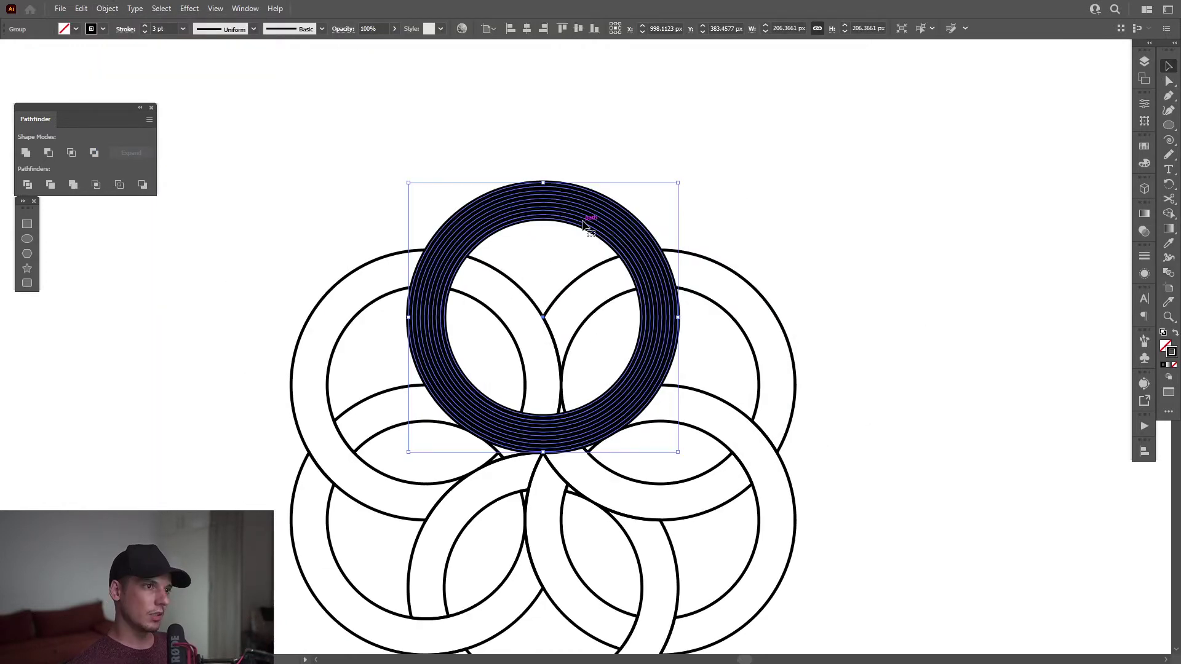
Isolate the expanded circles and delete their left and bottom anchor points, keeping only the upper-right quarter arcs
{"action": "double_click", "coordinate": [584, 225]}
{"action": "left_click", "coordinate": [585, 225]}
{"action": "scroll", "coordinate": [596, 268], "scroll_direction": "up", "scroll_amount": 1}
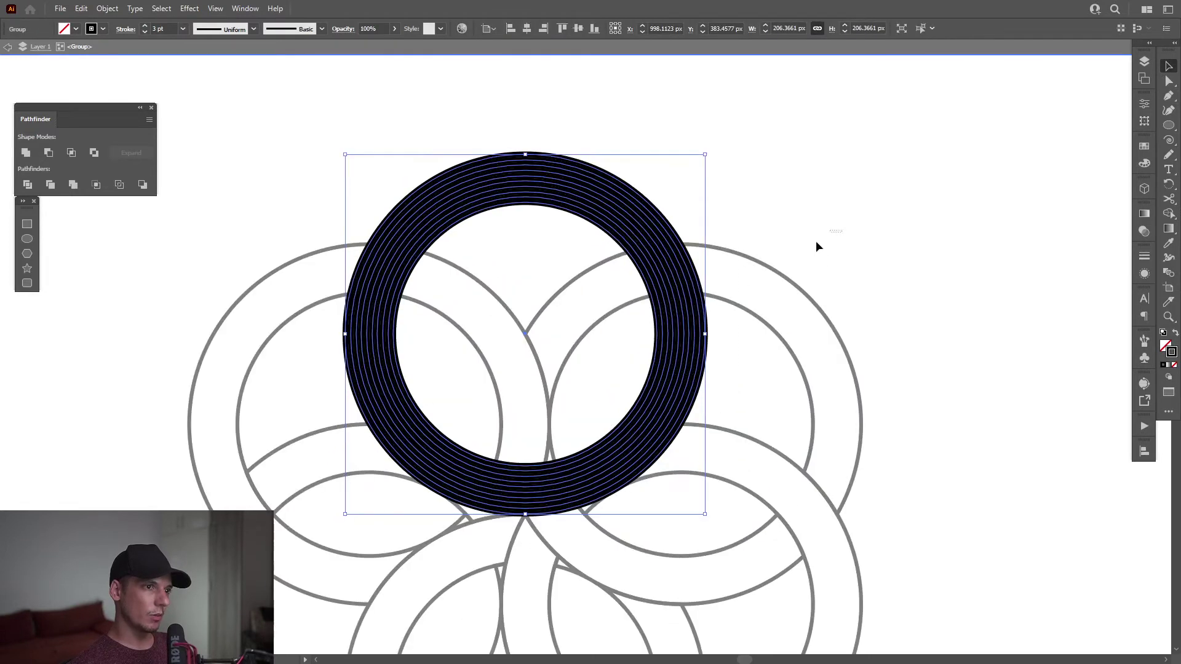
{"action": "left_click", "coordinate": [733, 371]}
{"action": "left_click", "coordinate": [540, 177]}
{"action": "left_click_drag", "start_coordinate": [579, 231], "coordinate": [620, 239]}
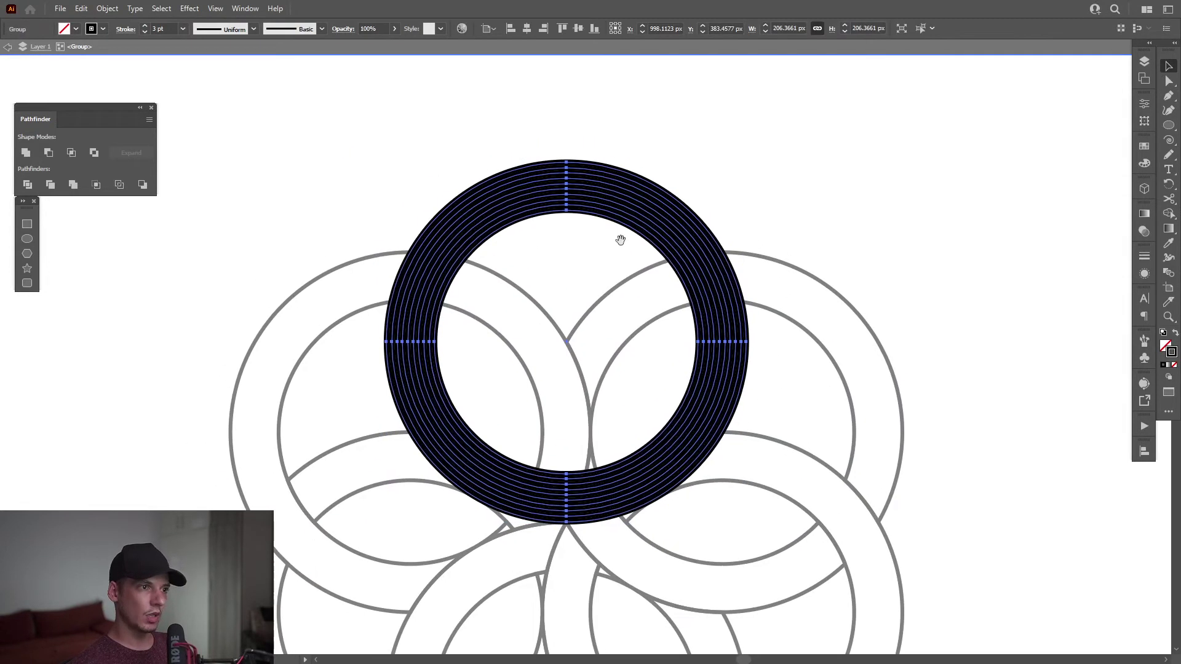
{"action": "left_click", "coordinate": [1173, 82]}
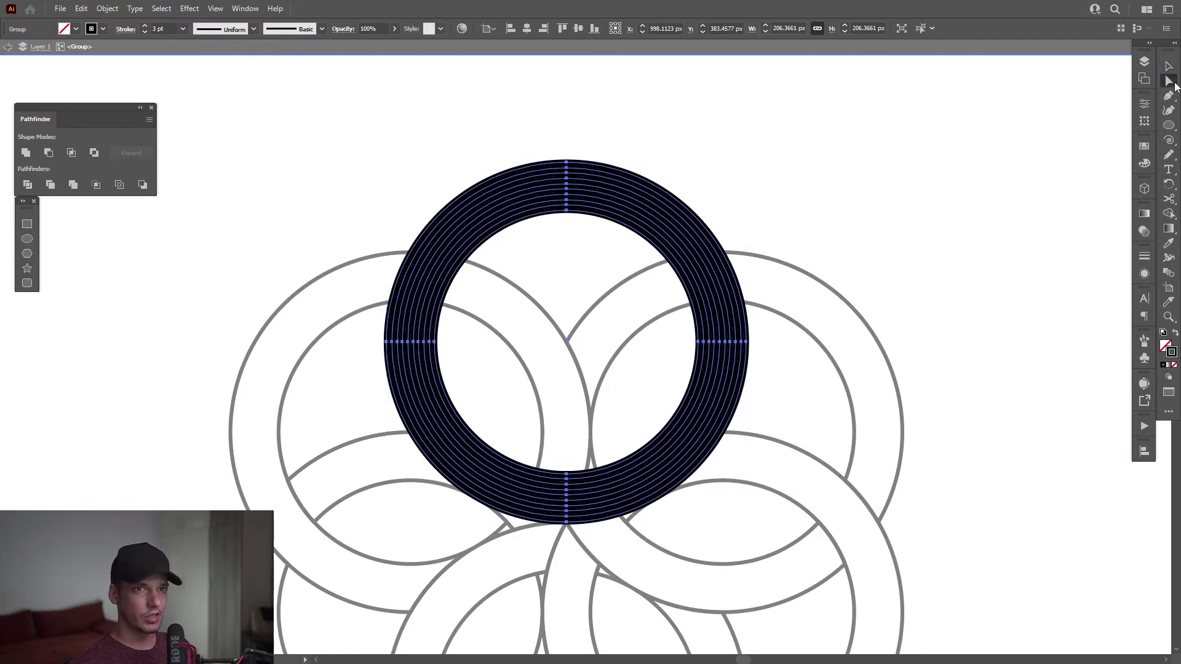
{"action": "left_click_drag", "start_coordinate": [291, 246], "coordinate": [592, 569]}
{"action": "key", "text": "Delete"}
{"action": "key", "text": "Delete"}
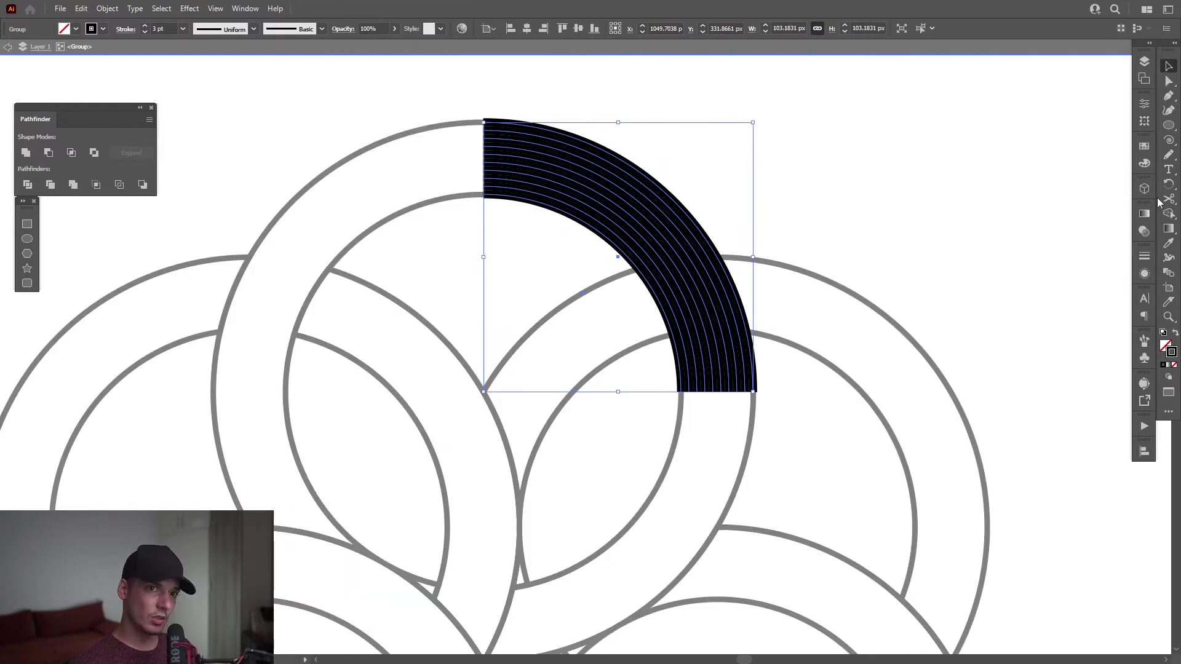
Rotate the quarter arcs by -23° around the centre of the top ring
{"action": "left_click", "coordinate": [1169, 184]}
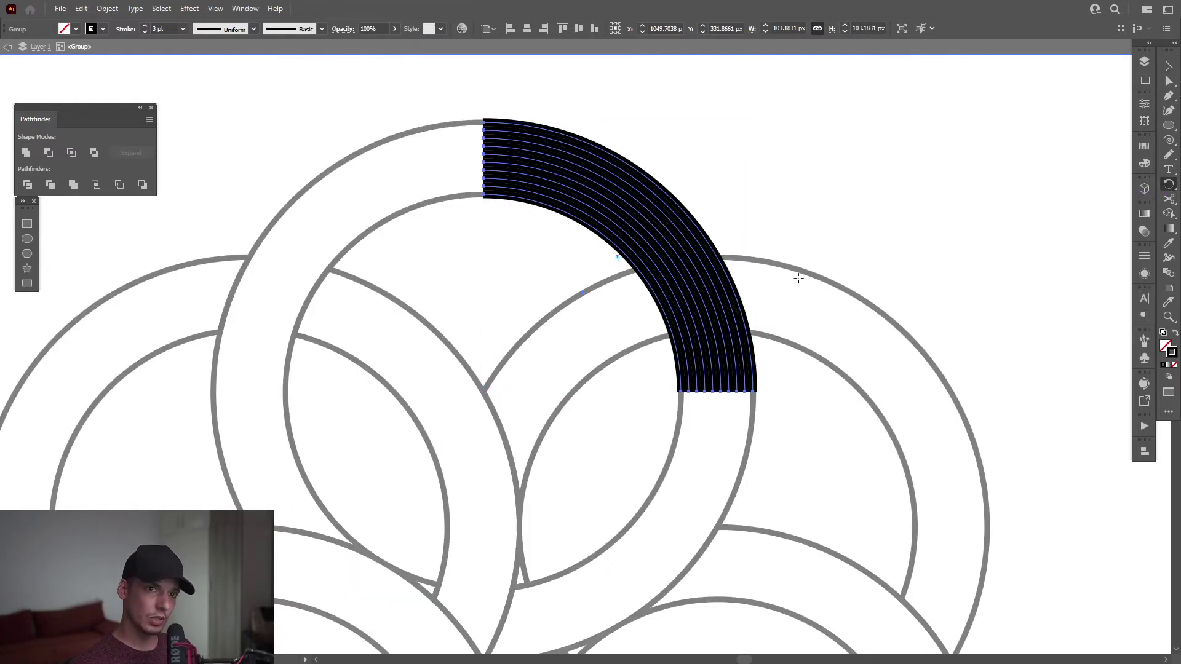
{"action": "left_click", "coordinate": [483, 392], "text": "alt"}
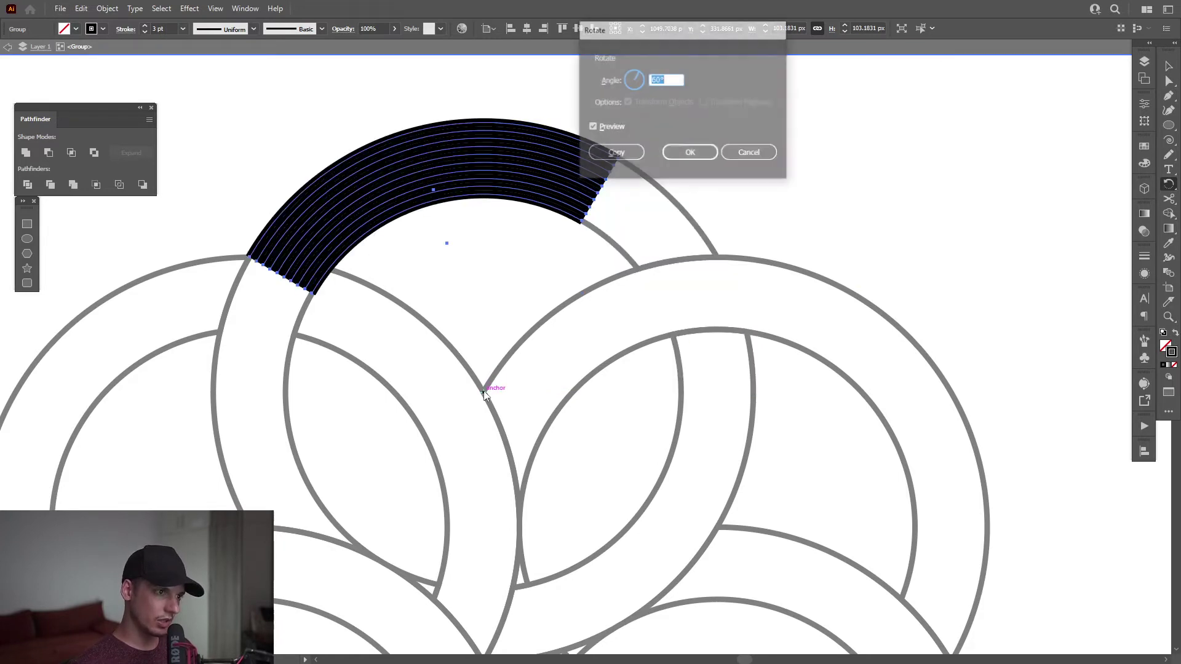
{"action": "key", "text": "shift+Down"}
{"action": "key", "text": "shift+Down"}
{"action": "key", "text": "shift+Down"}
{"action": "key", "text": "shift+Down"}
{"action": "key", "text": "shift+Down"}
{"action": "key", "text": "shift+Down"}
{"action": "key", "text": "shift+Down"}
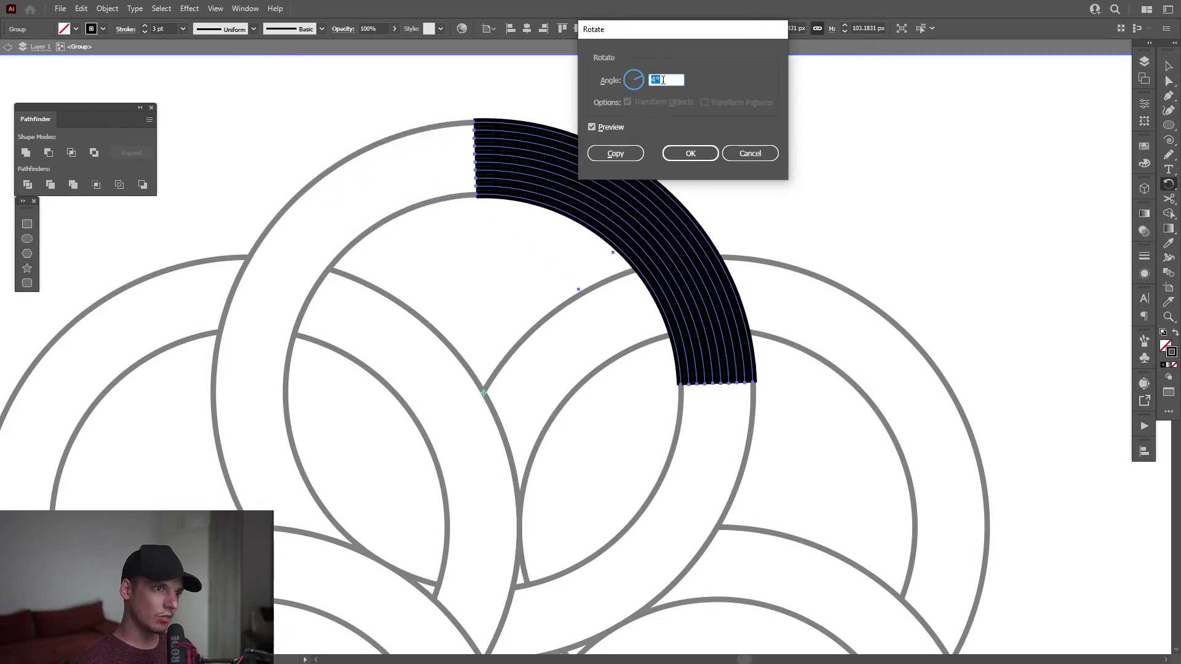
{"action": "key", "text": "Up"}
{"action": "key", "text": "Up"}
{"action": "key", "text": "Up"}
{"action": "key", "text": "Up"}
{"action": "key", "text": "Up"}
{"action": "key", "text": "Up"}
{"action": "key", "text": "Up"}
{"action": "key", "text": "Up"}
{"action": "key", "text": "Up"}
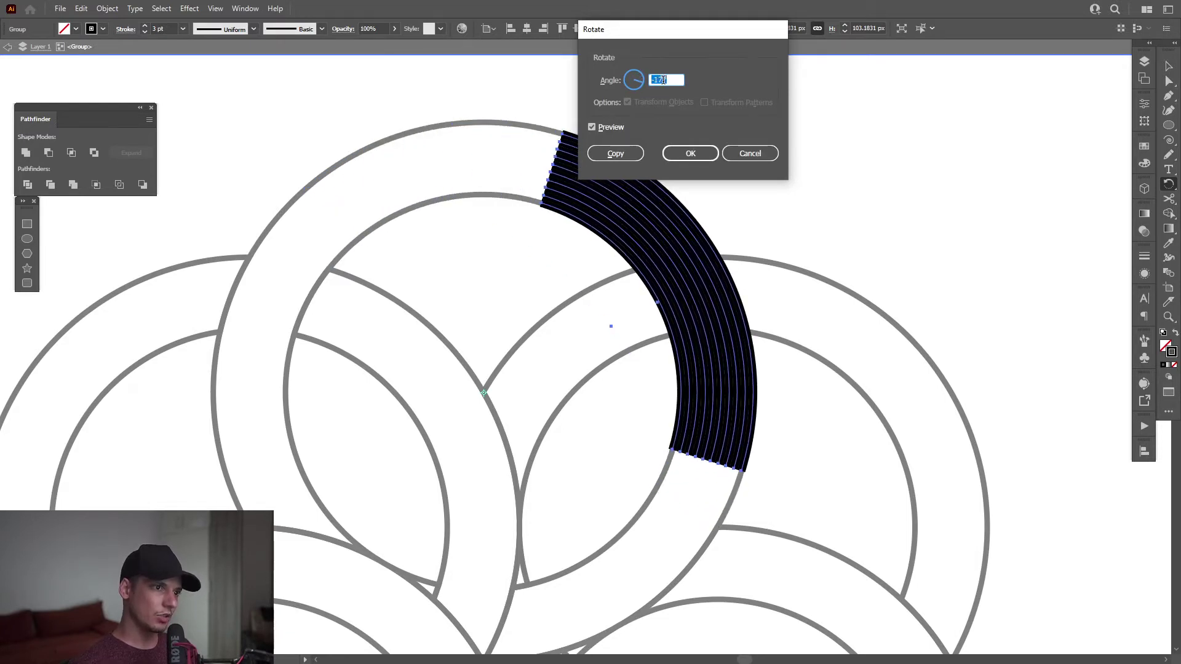
{"action": "key", "text": "Down"}
{"action": "key", "text": "Down"}
{"action": "key", "text": "Down"}
{"action": "key", "text": "Down"}
{"action": "key", "text": "Down"}
{"action": "key", "text": "Down"}
{"action": "key", "text": "Down"}
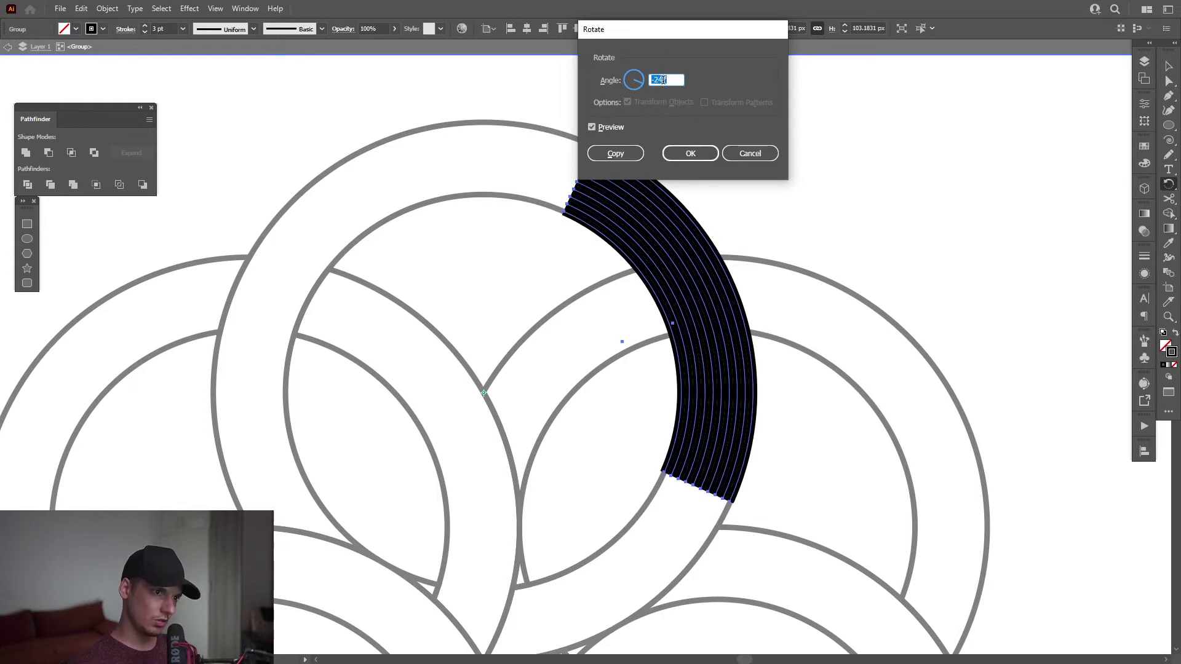
{"action": "key", "text": "Up"}
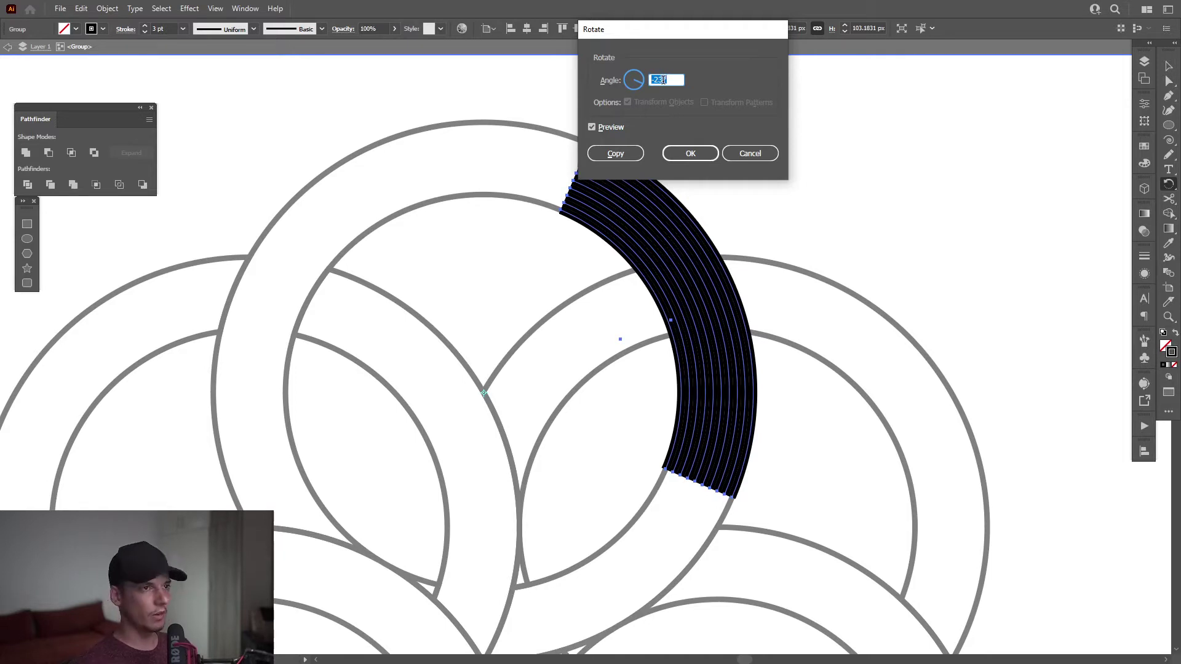
{"action": "left_click", "coordinate": [705, 155]}
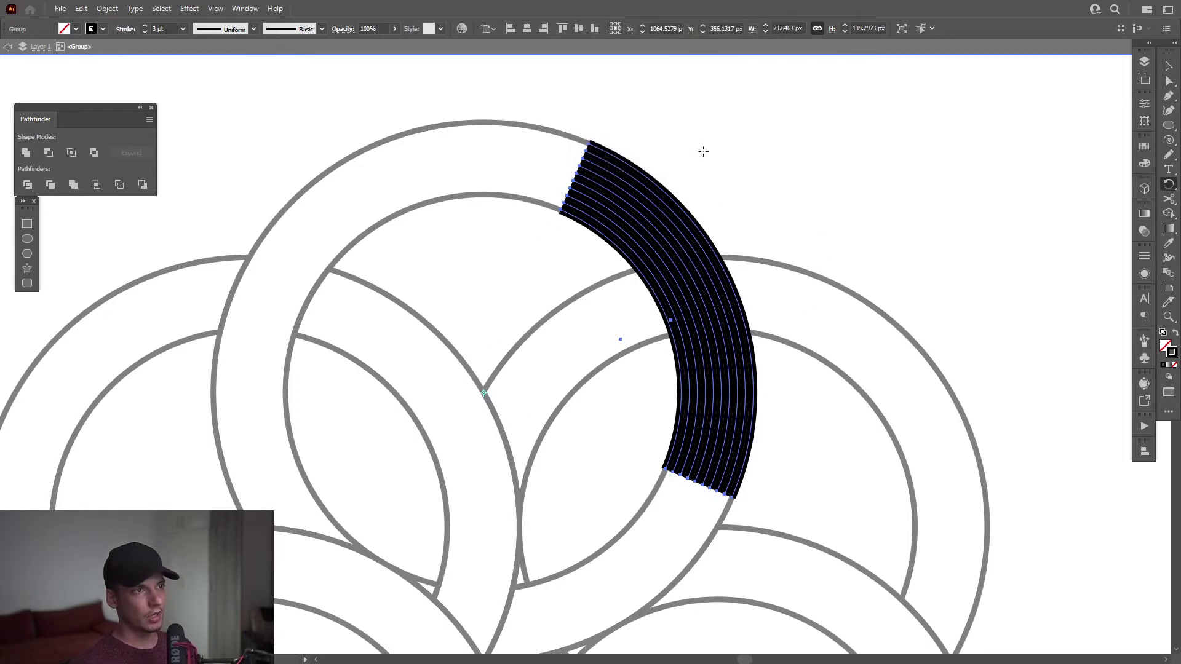
Lower the opacity of the arc group to 53% to reveal the ring outlines underneath
{"action": "key", "text": "v"}
{"action": "scroll", "coordinate": [790, 224], "scroll_direction": "up", "scroll_amount": 5}
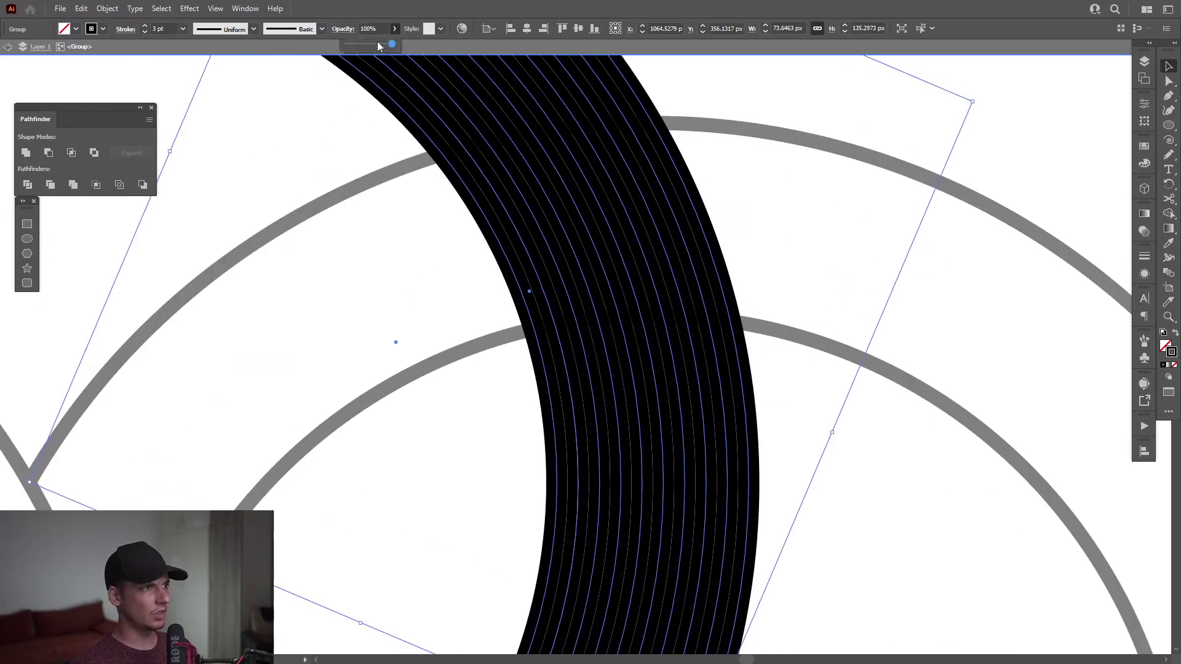
{"action": "left_click_drag", "start_coordinate": [378, 44], "coordinate": [371, 43]}
{"action": "scroll", "coordinate": [689, 255], "scroll_direction": "up", "scroll_amount": 2}
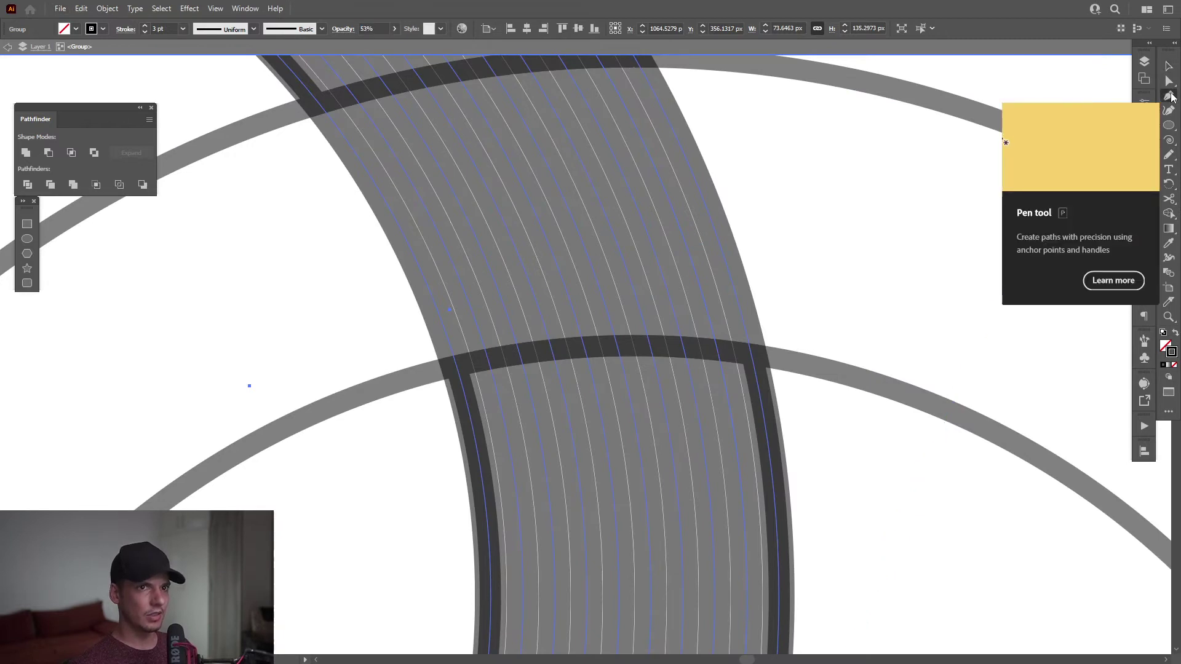
Add an anchor point to each shading arc where it crosses the inner outline of the upper-right ring
{"action": "left_click", "coordinate": [1171, 96]}
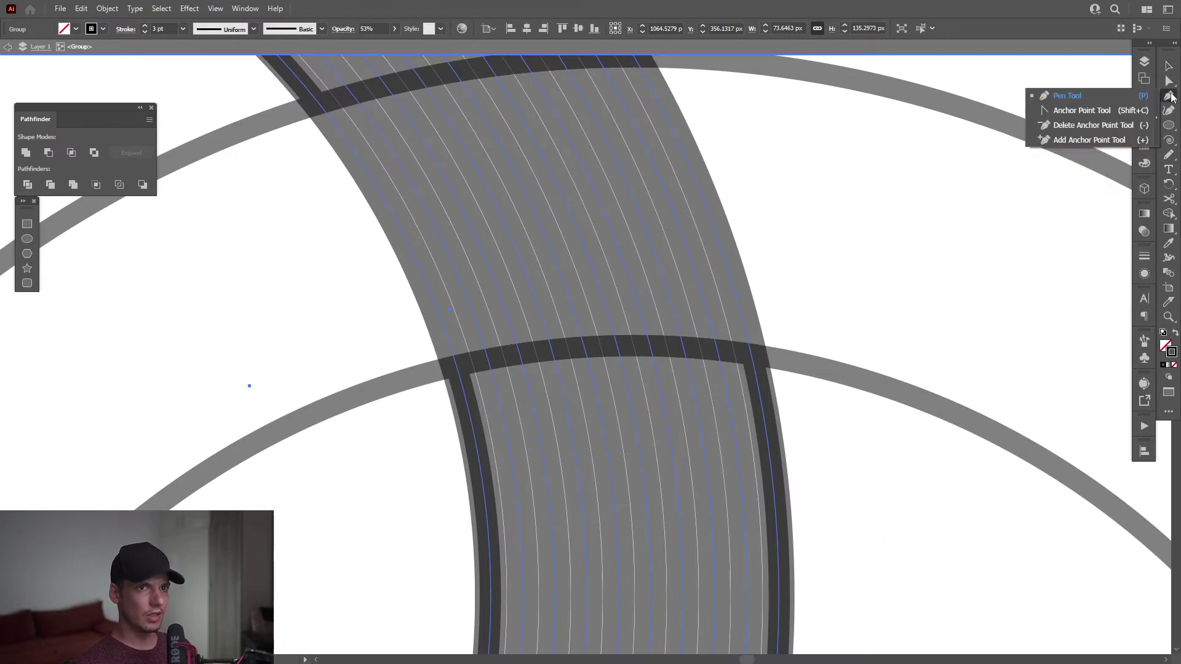
{"action": "left_click", "coordinate": [1083, 141]}
{"action": "scroll", "coordinate": [756, 357], "scroll_direction": "up", "scroll_amount": 1}
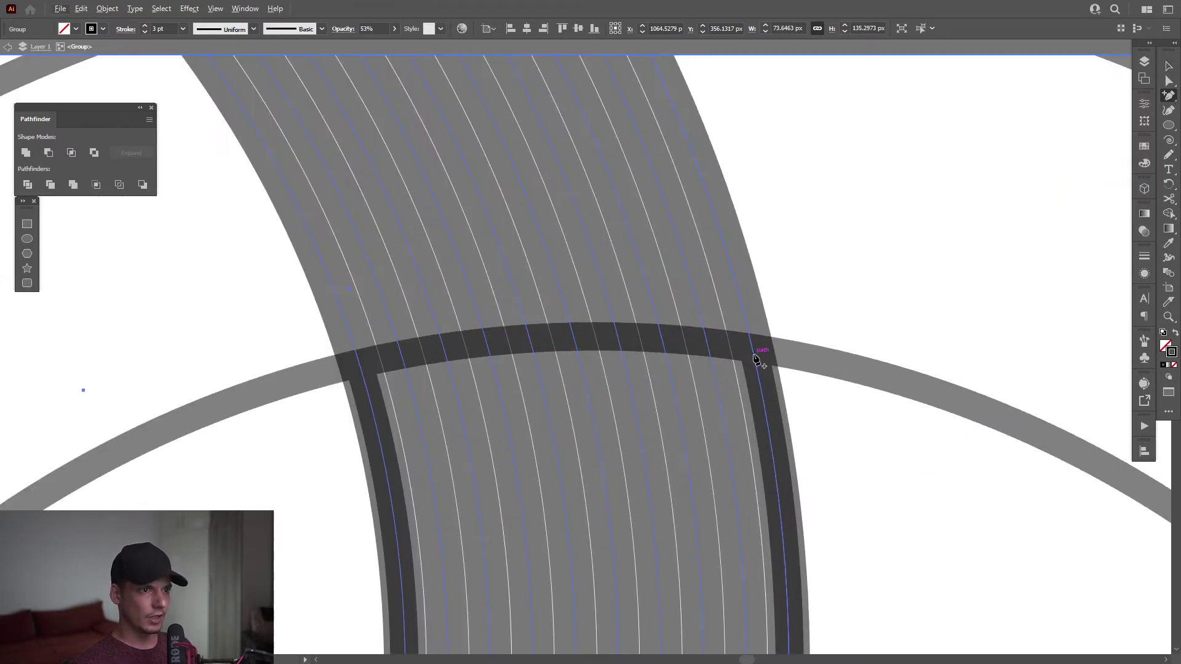
{"action": "left_click", "coordinate": [756, 353]}
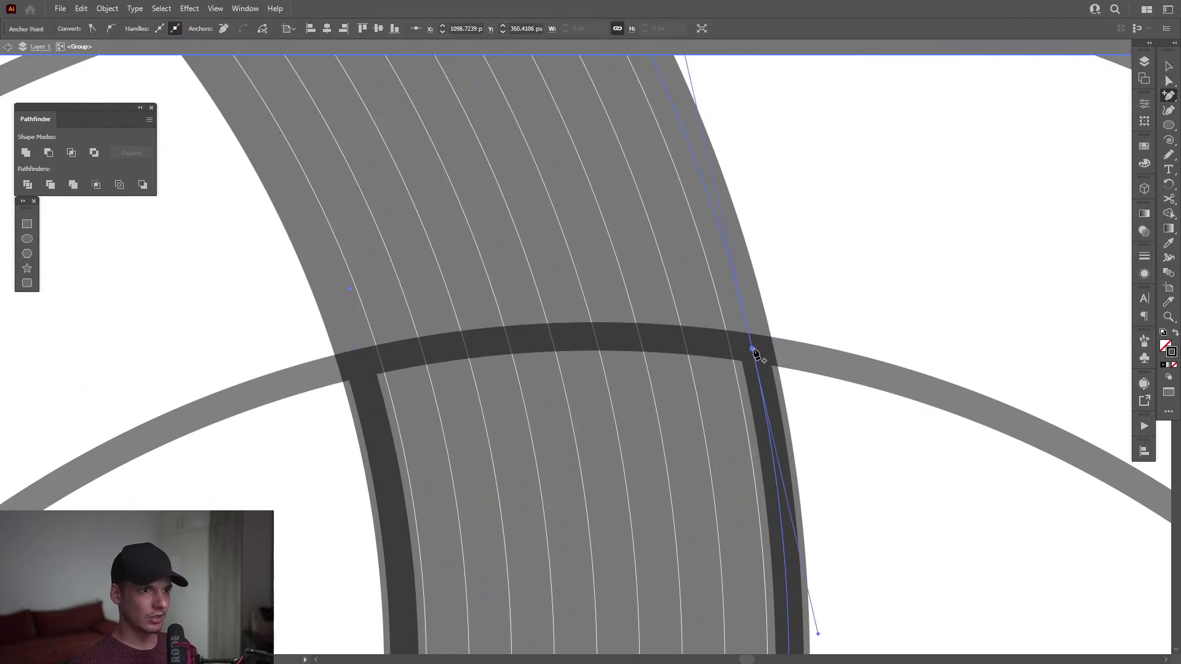
{"action": "key", "text": "v"}
{"action": "left_click", "coordinate": [707, 356]}
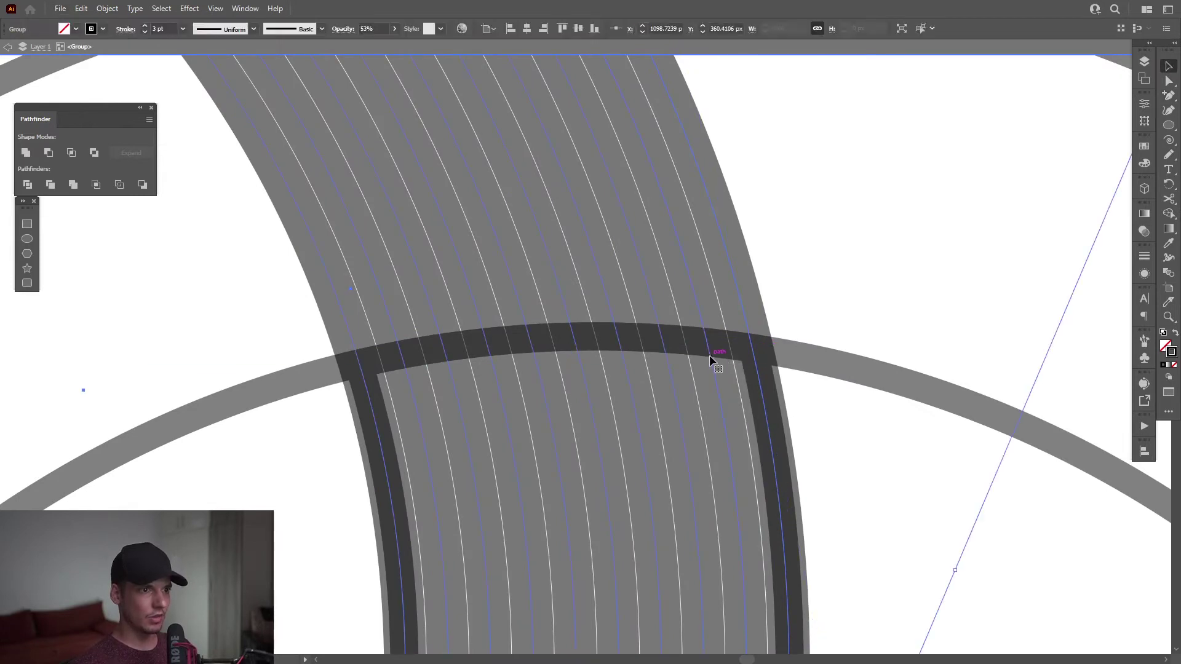
{"action": "key", "text": "p"}
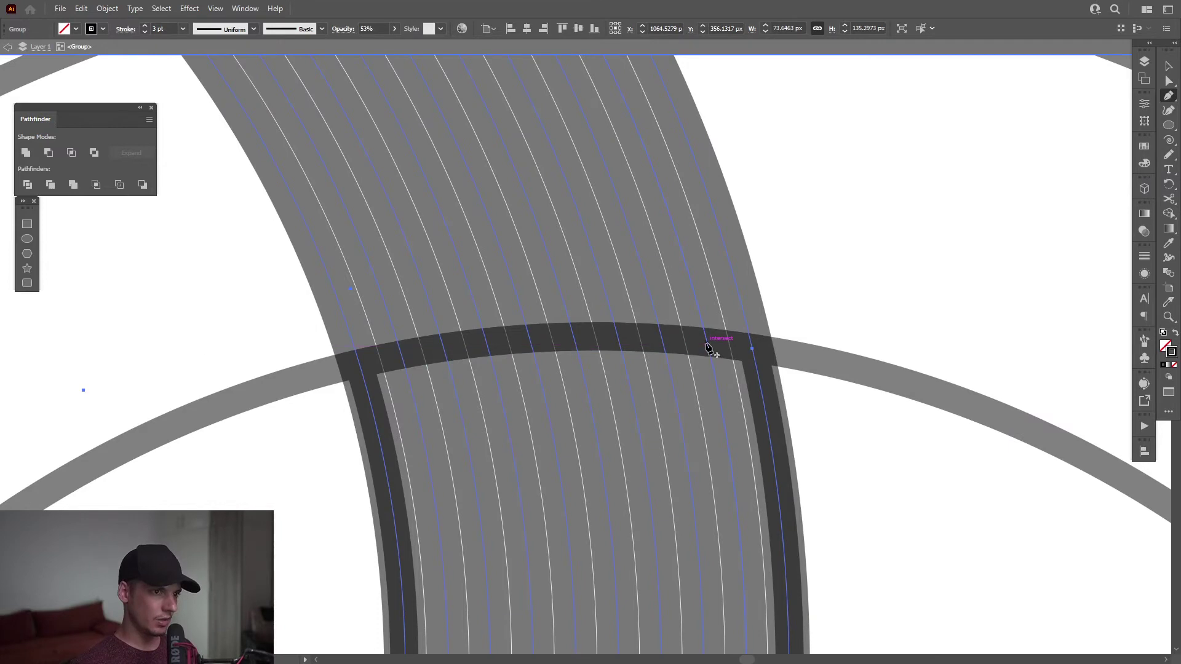
{"action": "left_click", "coordinate": [708, 348]}
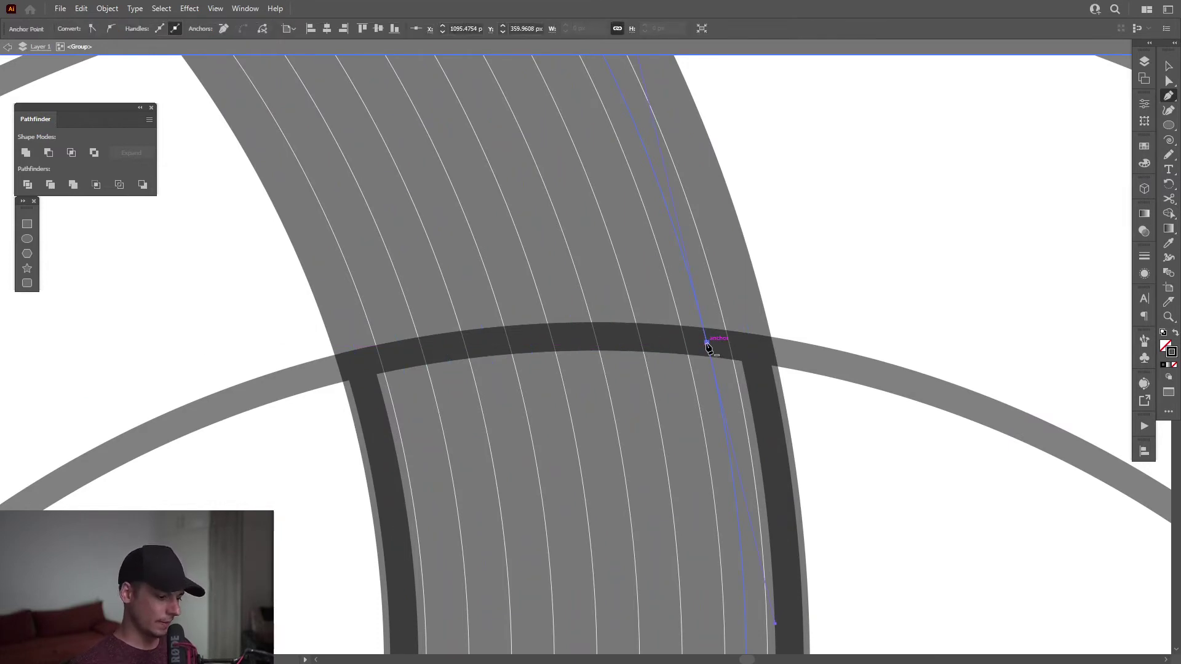
{"action": "left_click", "coordinate": [666, 354], "text": "ctrl"}
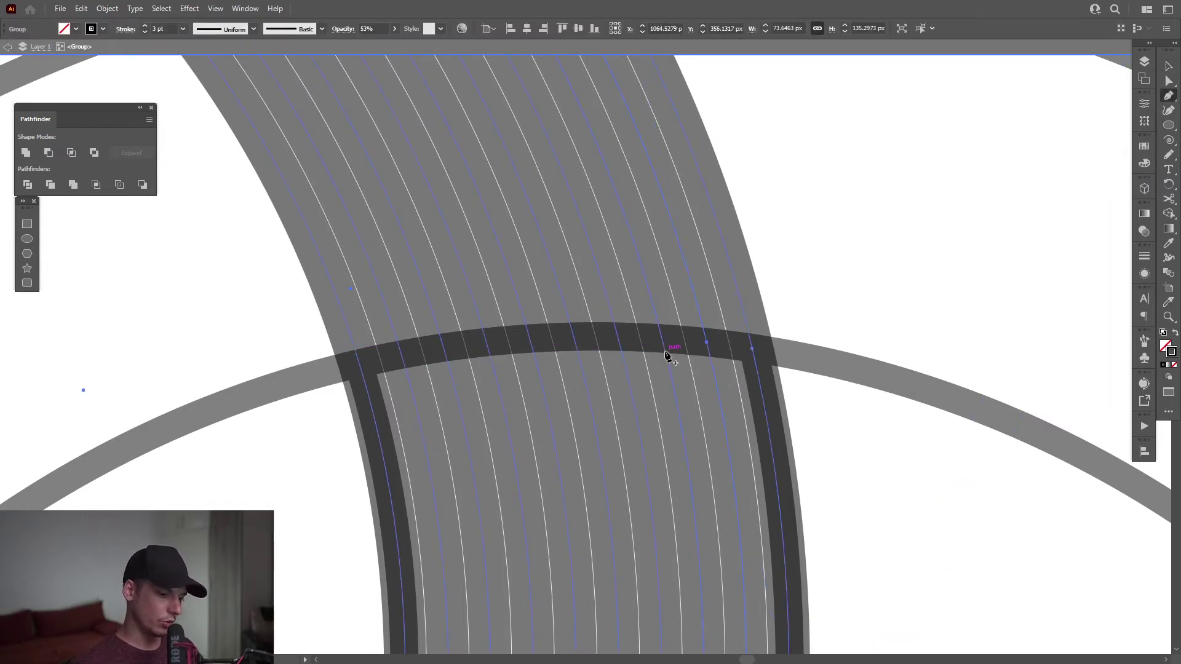
{"action": "left_click", "coordinate": [663, 340]}
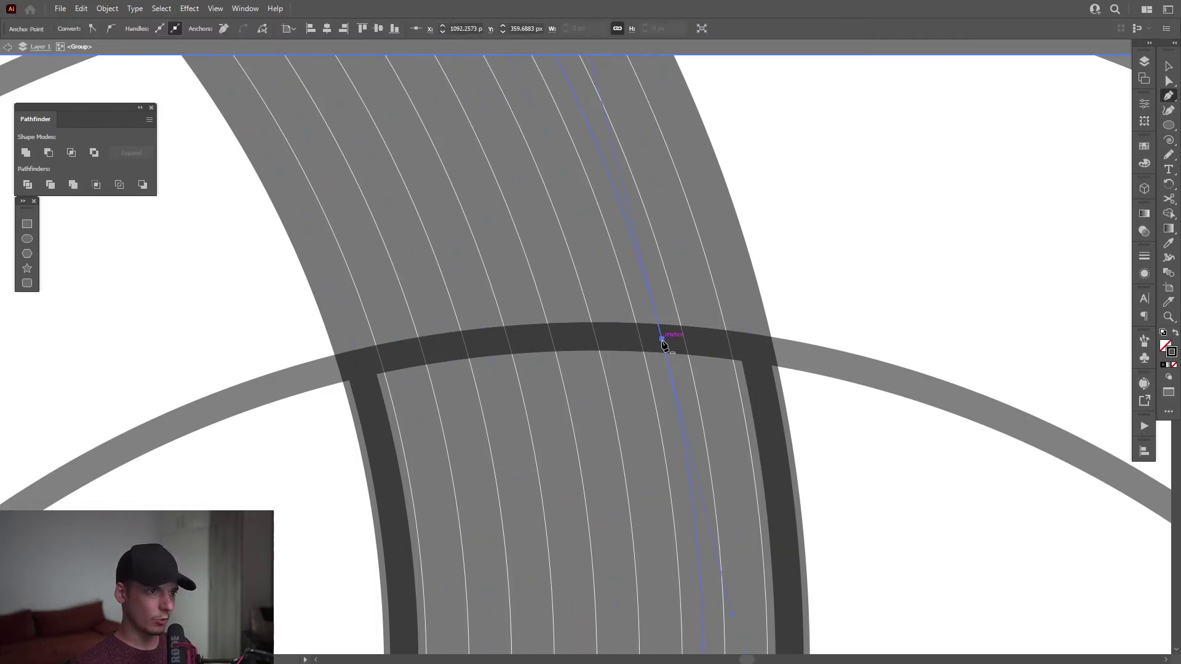
{"action": "key", "text": "v"}
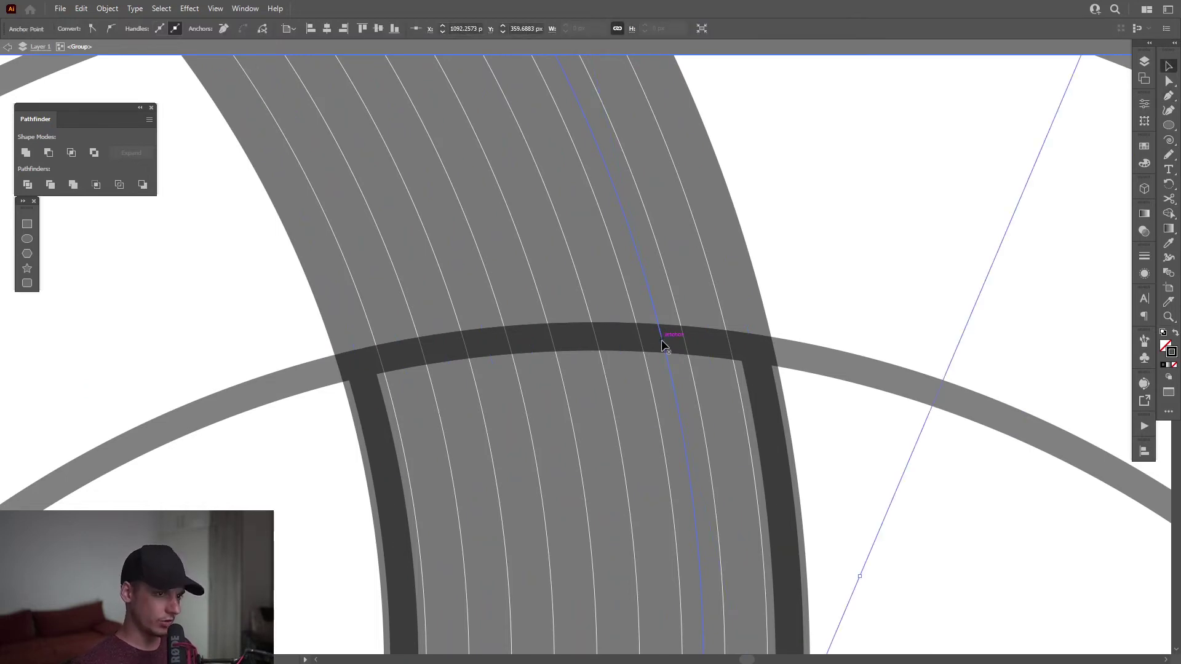
{"action": "left_click", "coordinate": [622, 352]}
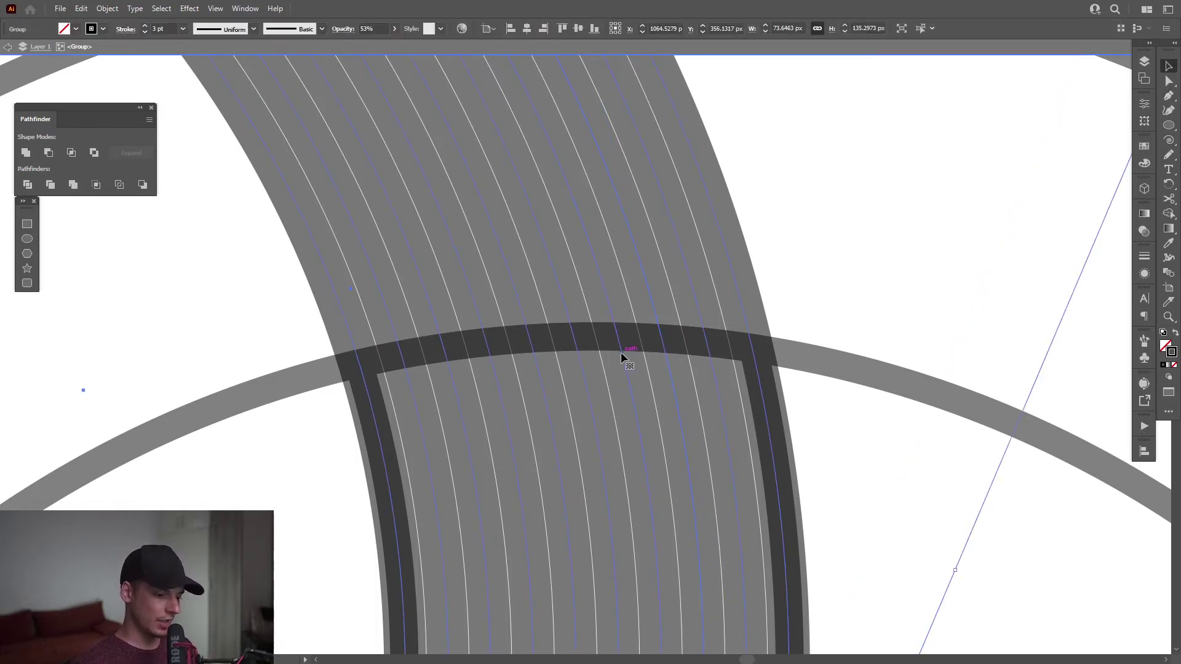
{"action": "key", "text": "p"}
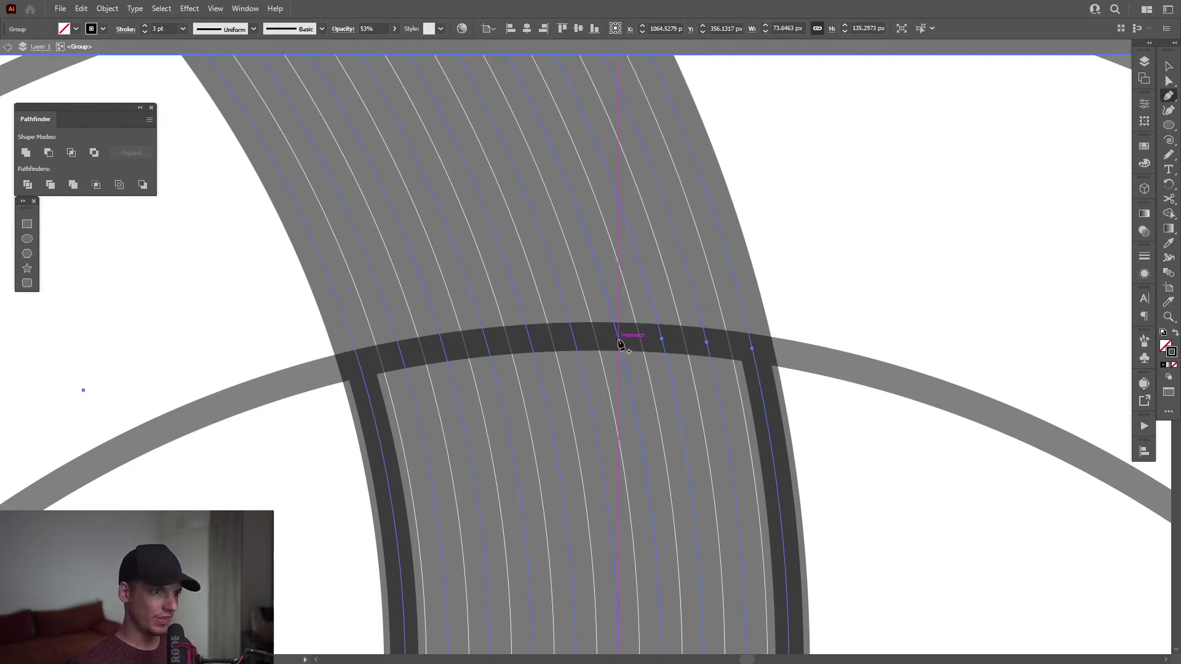
{"action": "left_click", "coordinate": [618, 338]}
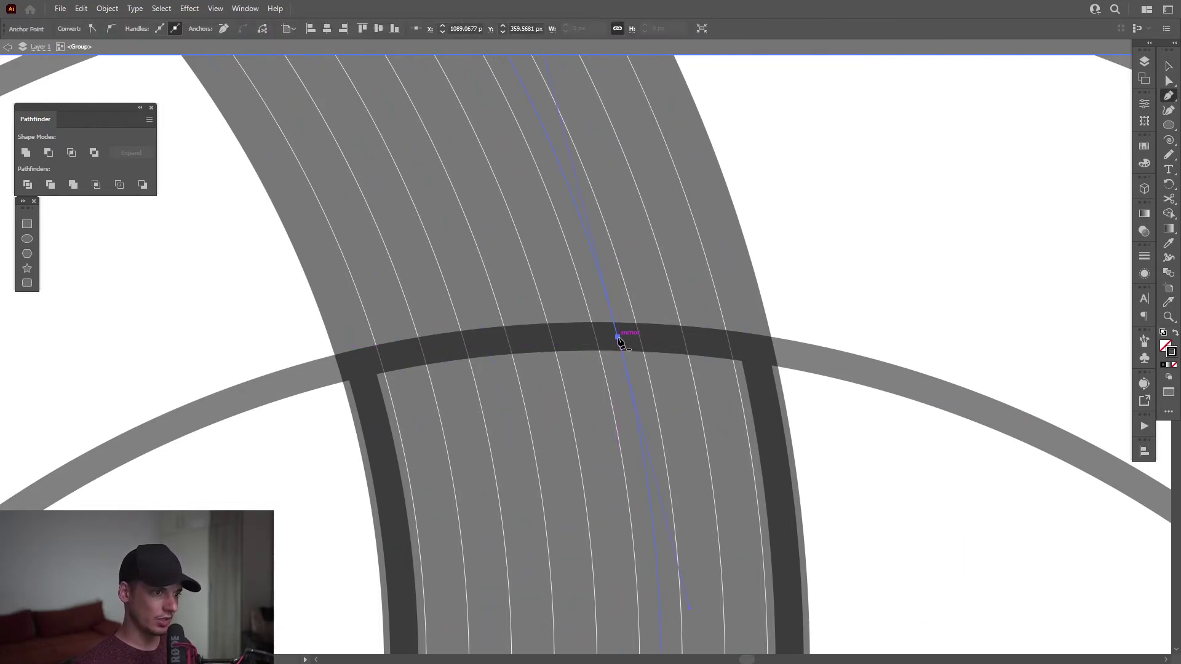
{"action": "key", "text": "v"}
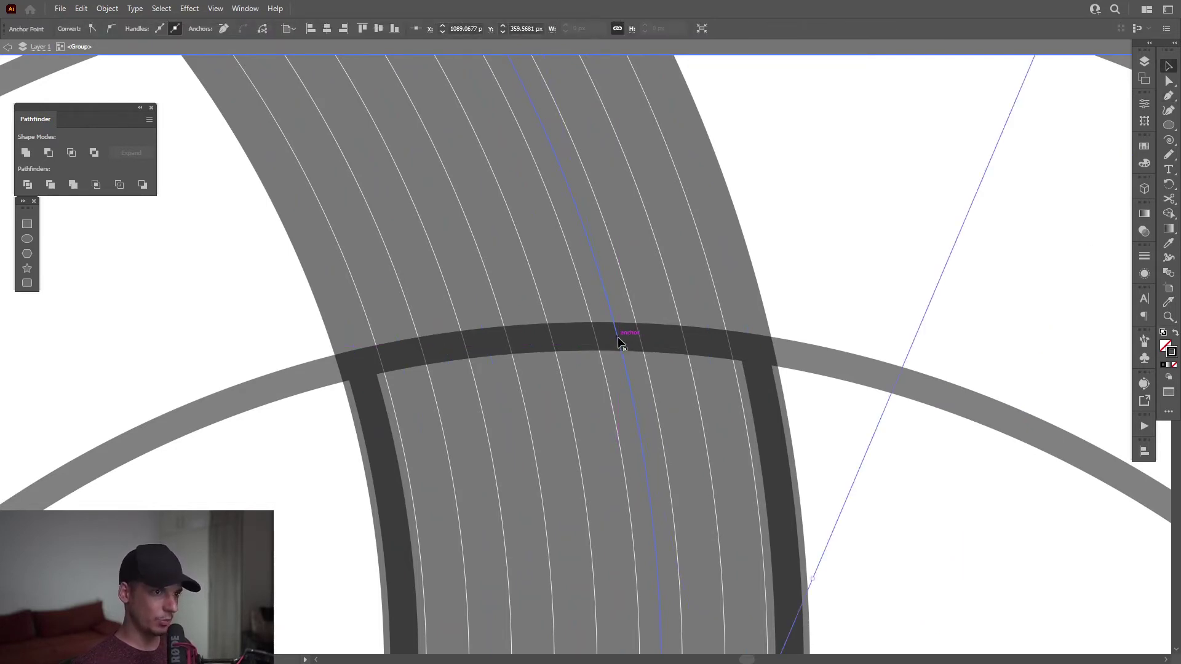
{"action": "left_click", "coordinate": [575, 343]}
{"action": "key", "text": "p"}
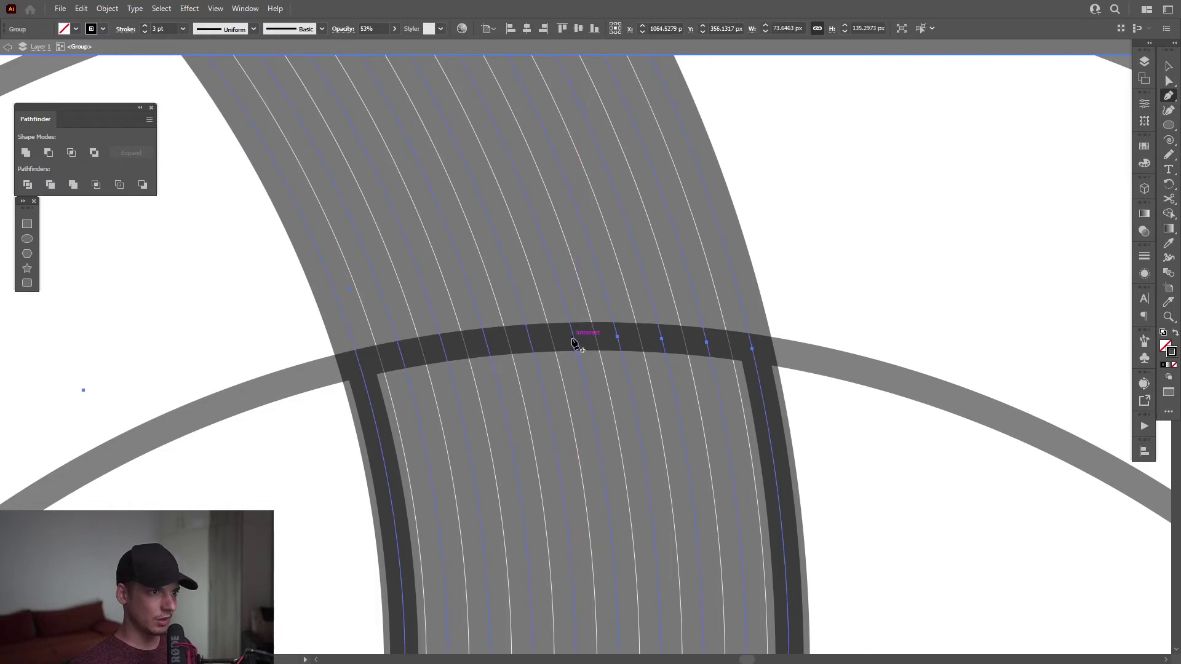
{"action": "left_click", "coordinate": [574, 342]}
{"action": "left_click", "coordinate": [574, 343]}
{"action": "key", "text": "v"}
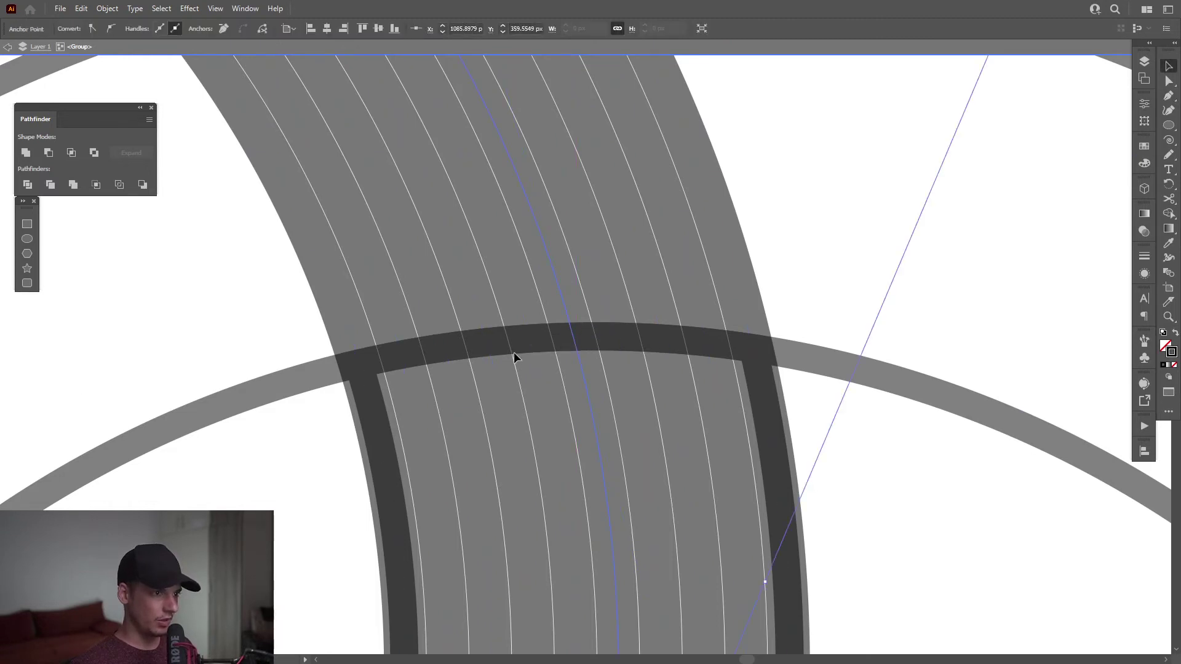
{"action": "left_click", "coordinate": [532, 352]}
{"action": "key", "text": "p"}
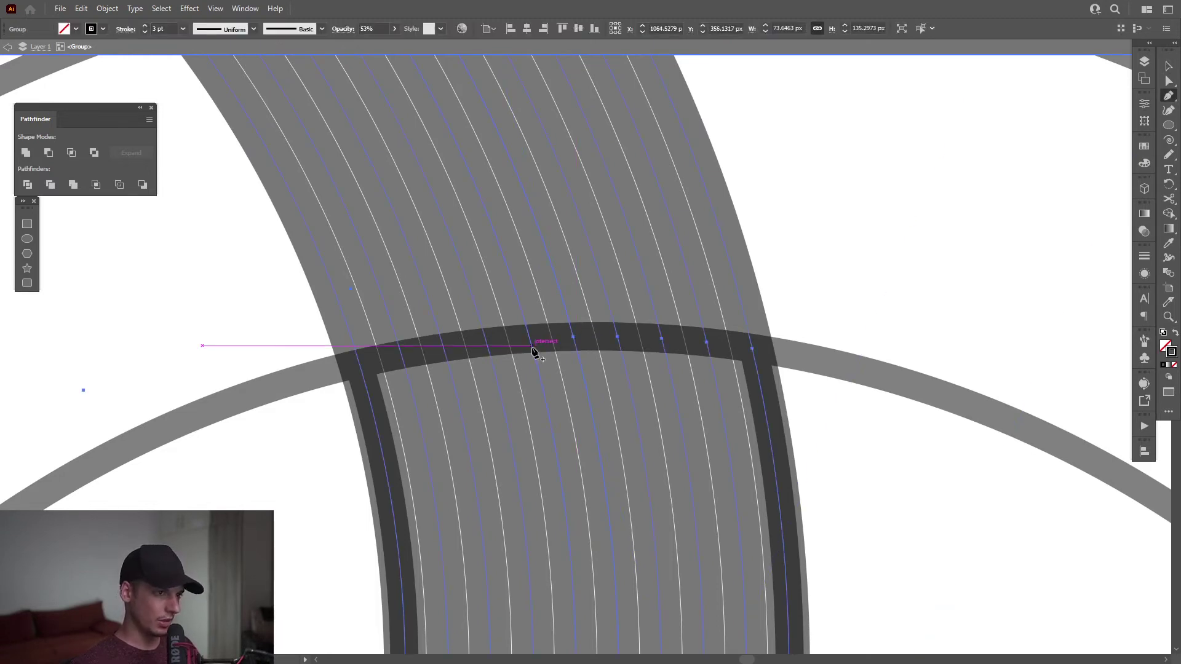
{"action": "left_click", "coordinate": [531, 341]}
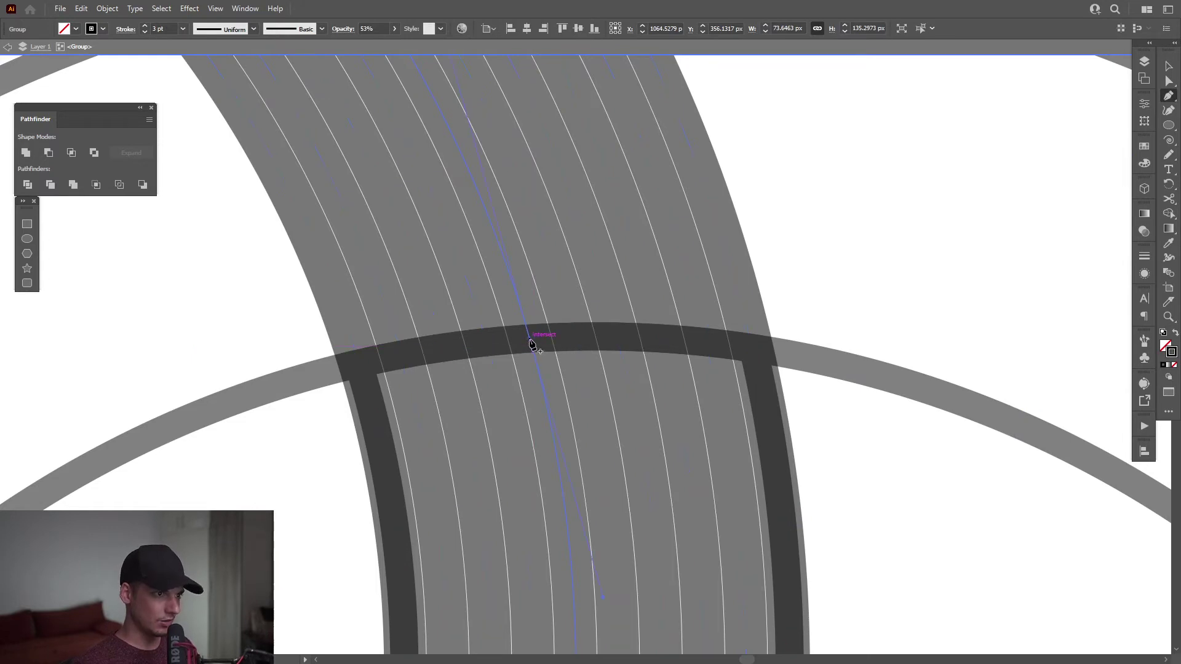
{"action": "key", "text": "v"}
{"action": "left_click", "coordinate": [491, 350]}
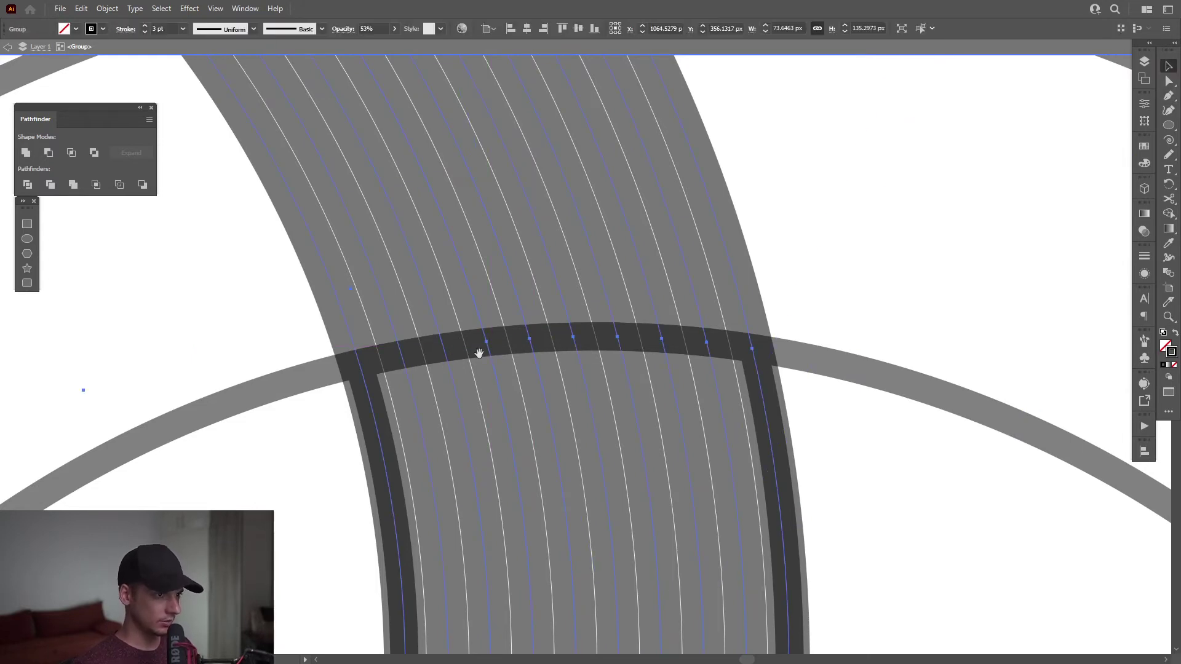
{"action": "key", "text": "p"}
{"action": "left_click", "coordinate": [361, 370]}
Select the arcs' upper end points and delete them, keeping only the segments below the upper-right ring's inner outline
{"action": "key", "text": "ctrl+minus"}
{"action": "key", "text": "ctrl+minus"}
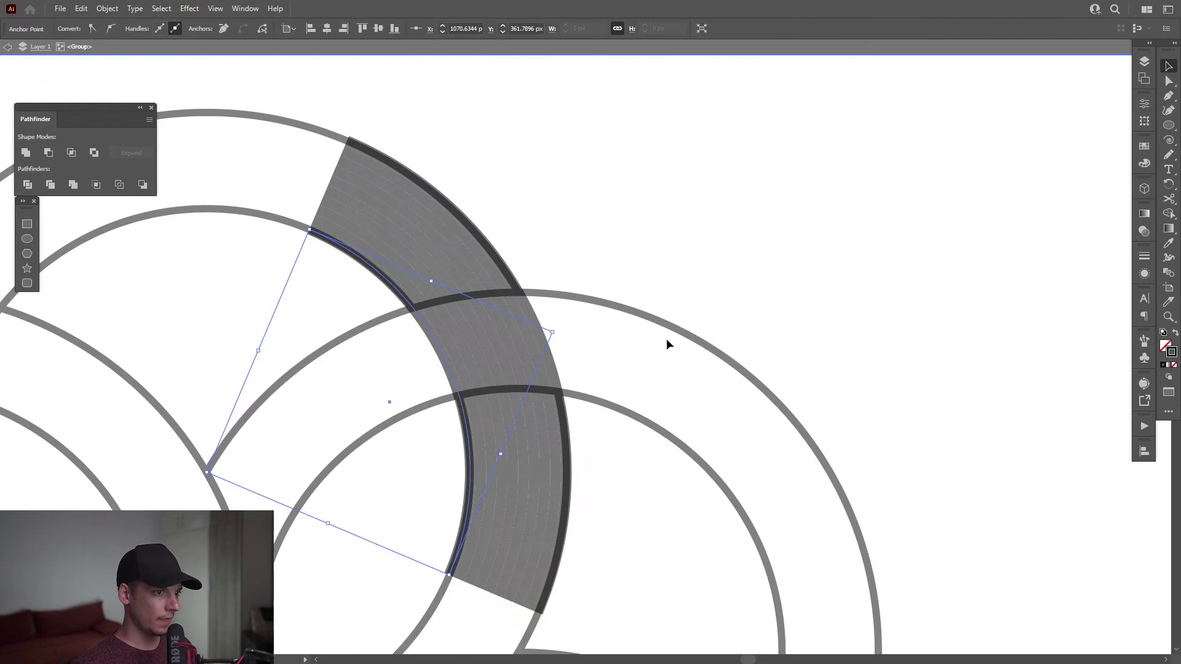
{"action": "left_click", "coordinate": [1171, 82]}
{"action": "left_click_drag", "start_coordinate": [287, 94], "coordinate": [365, 272]}
{"action": "key", "text": "Delete"}
{"action": "key", "text": "v"}
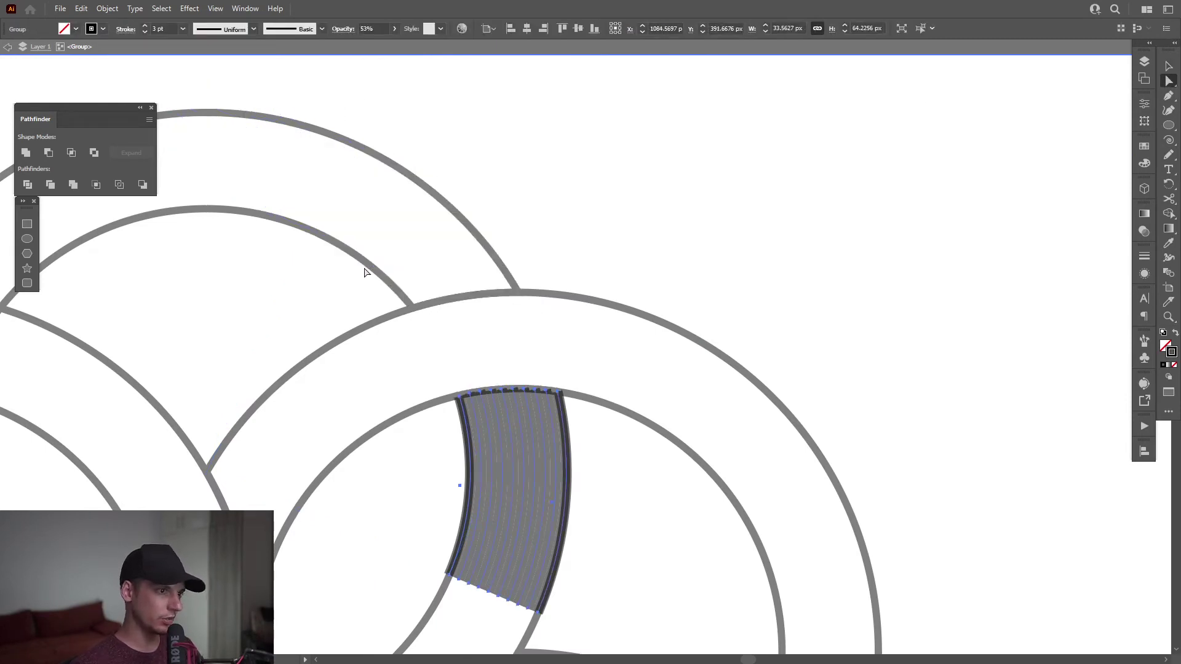
Set the opacity of the trimmed arc group back to 100%
{"action": "key", "text": "ctrl+plus"}
{"action": "left_click", "coordinate": [395, 30]}
{"action": "left_click_drag", "start_coordinate": [390, 43], "coordinate": [441, 52]}
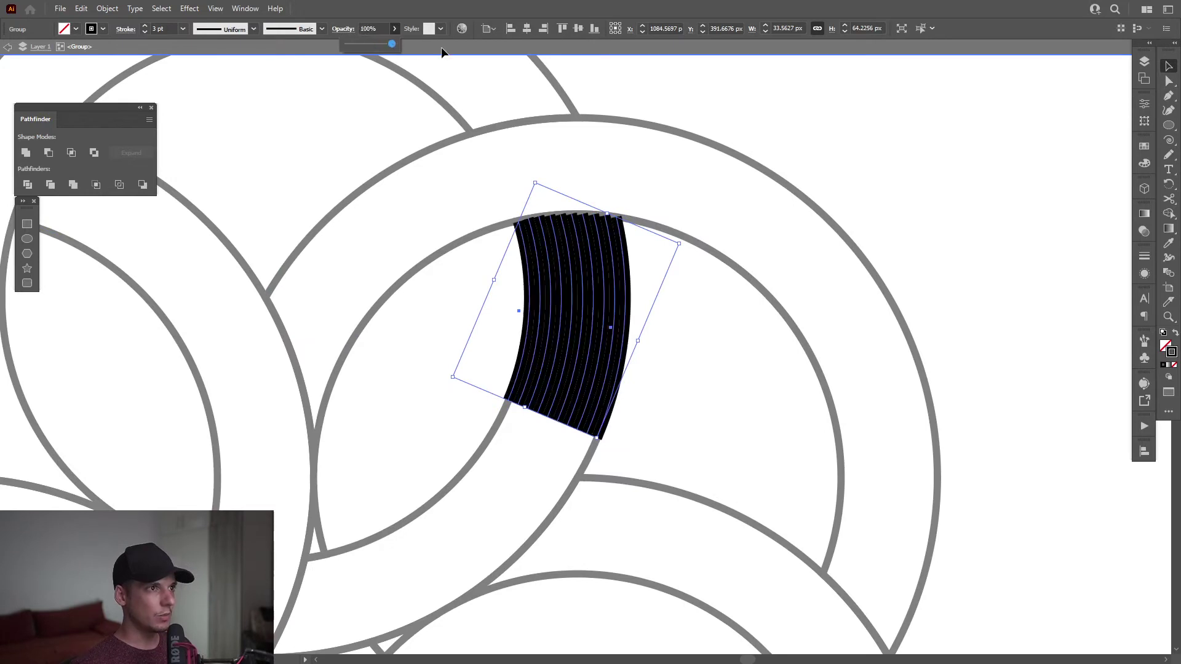
Apply a width profile tapering from thick to a point to the arc strokes, and exit the group's isolation
{"action": "left_click", "coordinate": [1145, 256]}
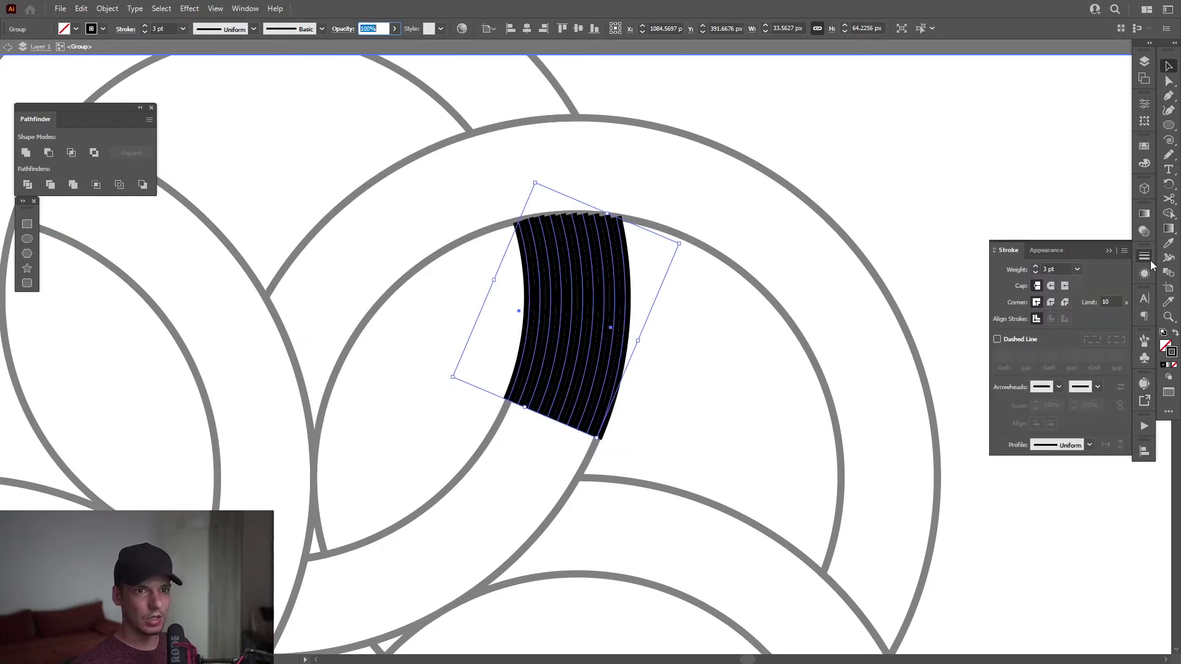
{"action": "left_click", "coordinate": [1059, 447]}
{"action": "left_click", "coordinate": [1052, 540]}
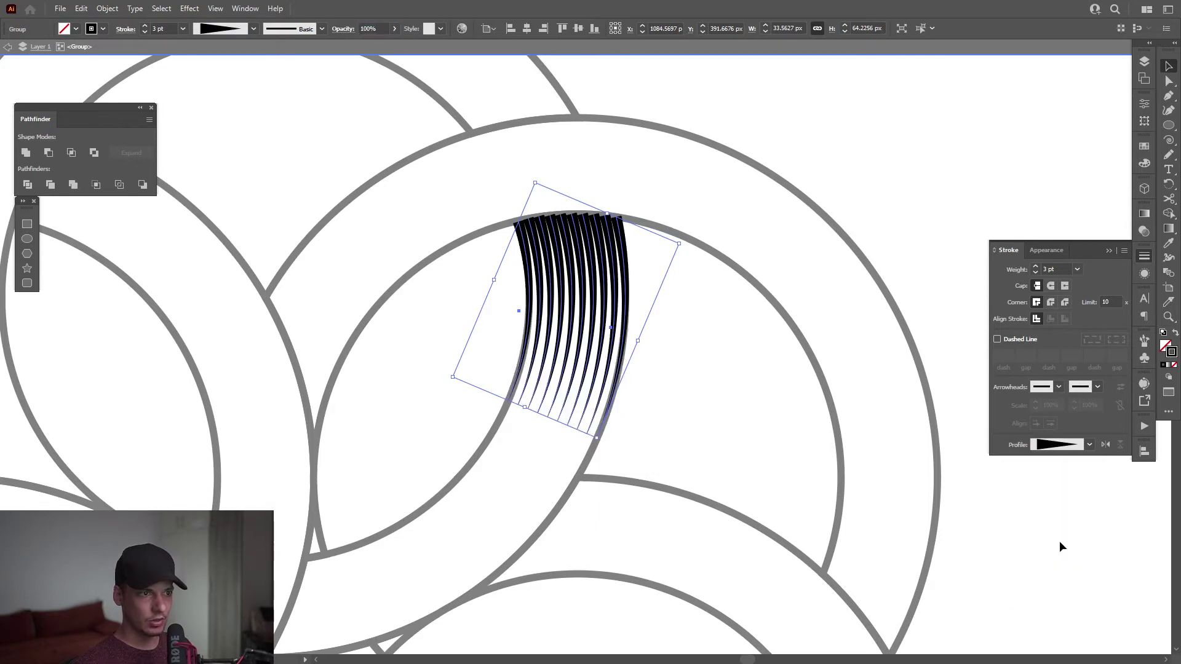
{"action": "double_click", "coordinate": [679, 317]}
Rotate a copy of the tapered line group by -141° around the top ring's centre and deselect it
{"action": "left_click", "coordinate": [530, 262]}
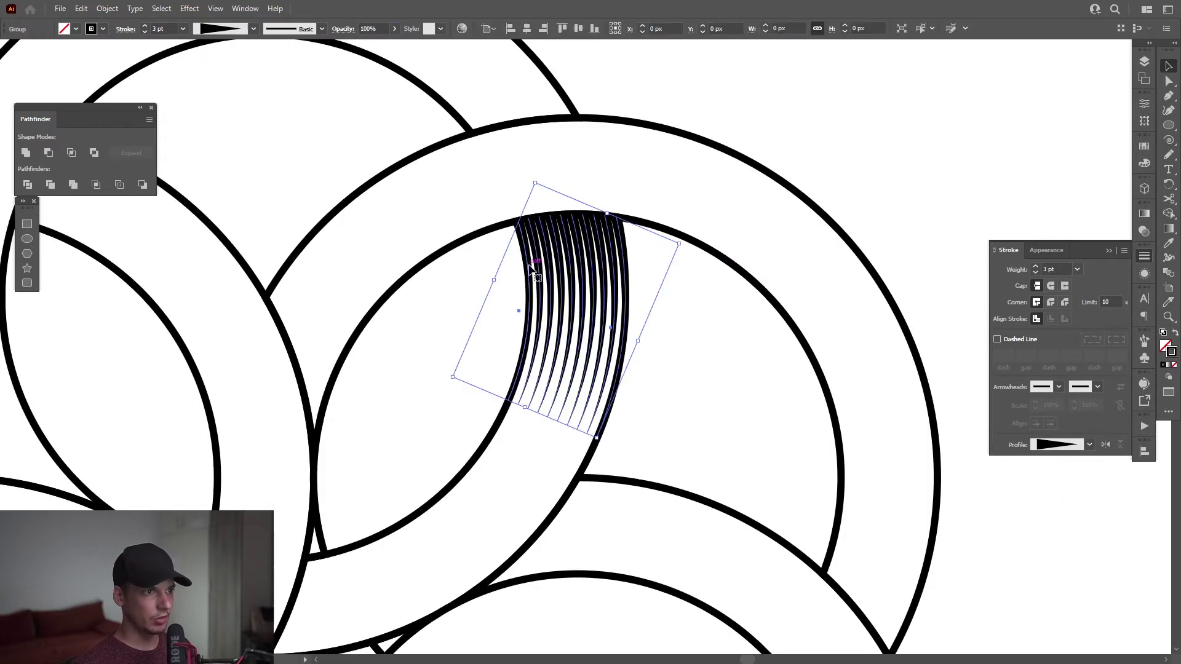
{"action": "left_click", "coordinate": [726, 326]}
{"action": "scroll", "coordinate": [726, 325], "scroll_direction": "down", "scroll_amount": 2}
{"action": "left_click_drag", "start_coordinate": [726, 326], "coordinate": [728, 298]}
{"action": "scroll", "coordinate": [728, 297], "scroll_direction": "down", "scroll_amount": 3}
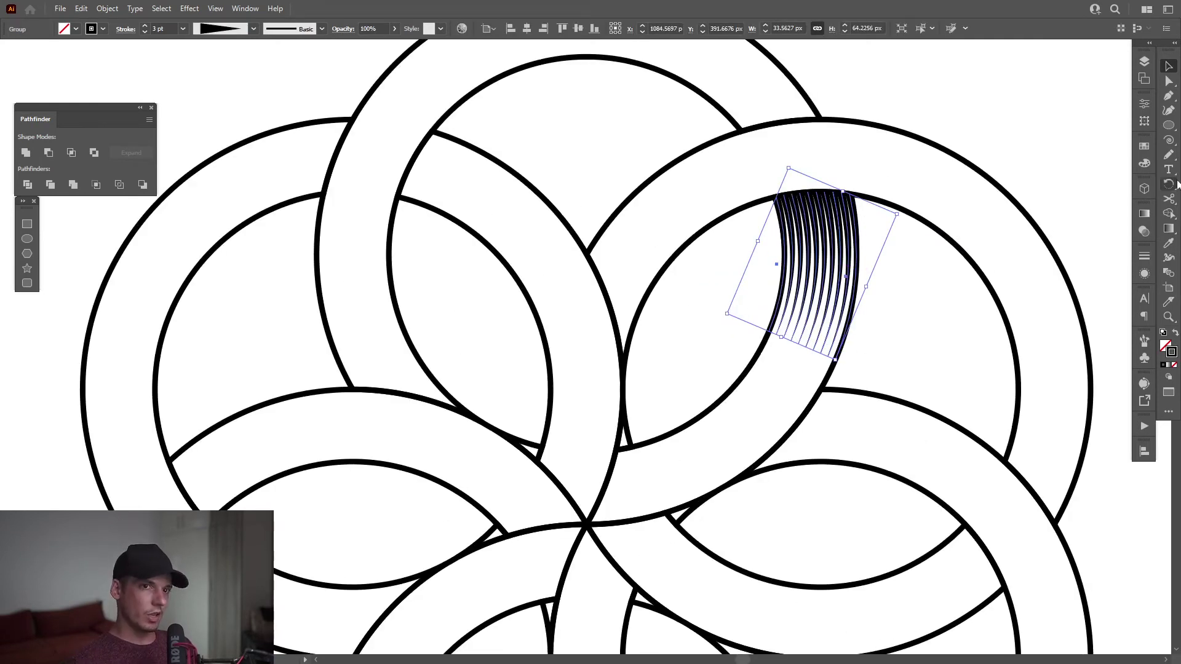
{"action": "left_click_drag", "start_coordinate": [1172, 185], "coordinate": [1101, 186]}
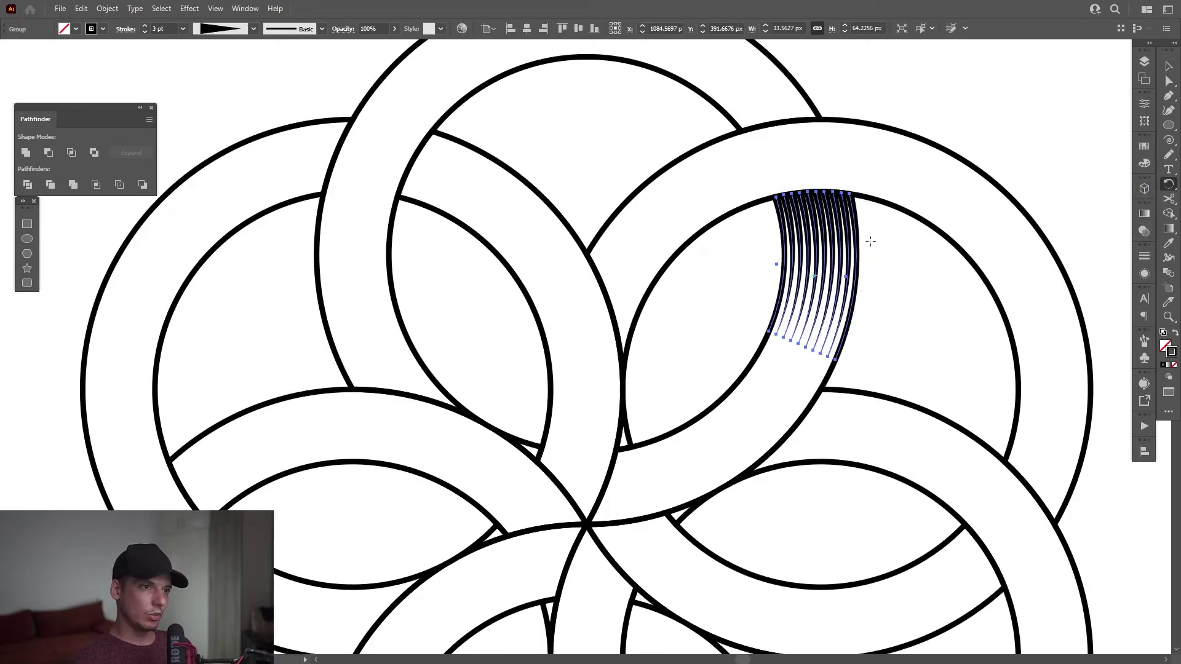
{"action": "left_click", "coordinate": [587, 253], "text": "alt"}
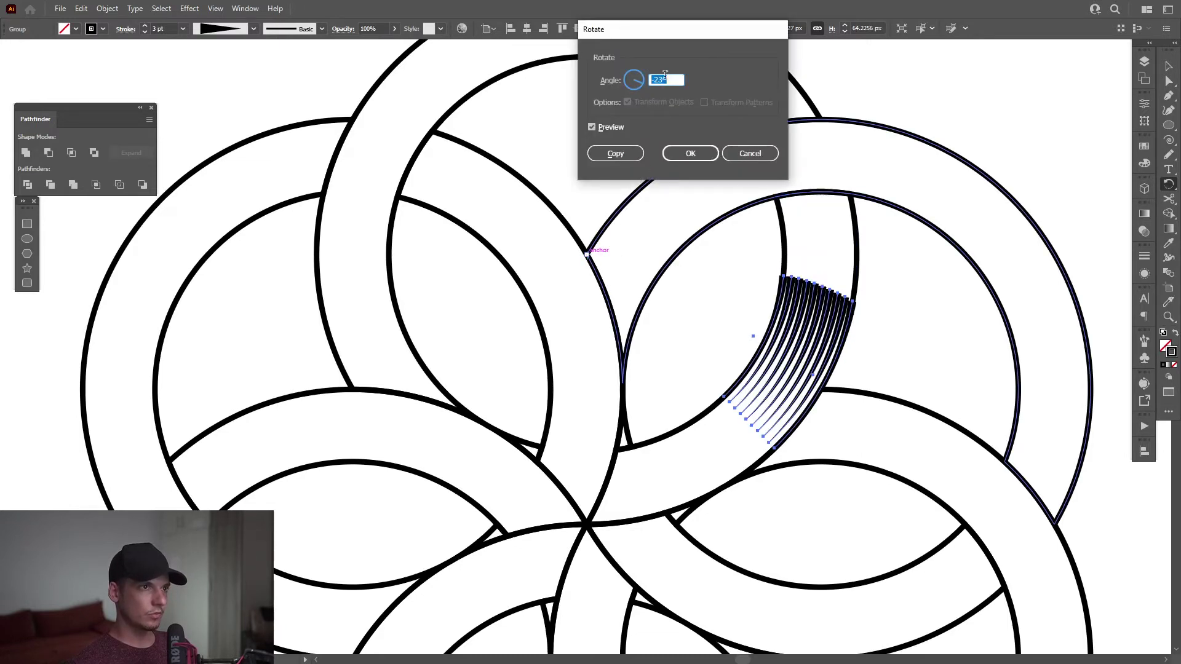
{"action": "left_click", "coordinate": [665, 80]}
{"action": "scroll", "coordinate": [666, 80], "scroll_direction": "down", "scroll_amount": 20}
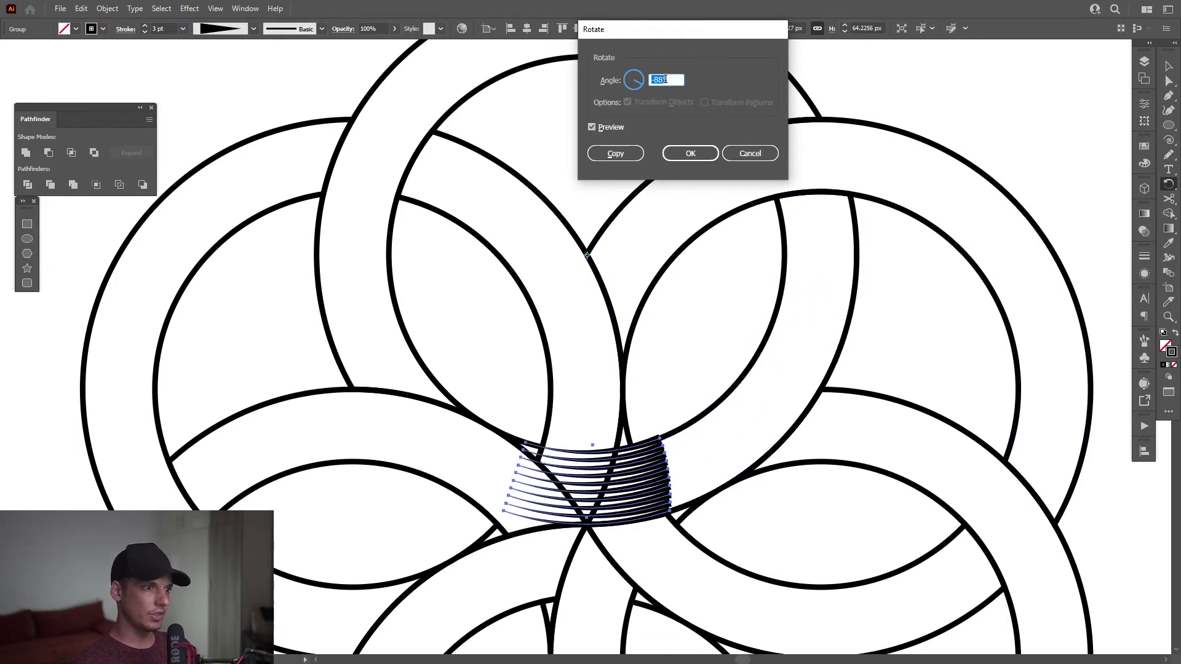
{"action": "scroll", "coordinate": [665, 79], "scroll_direction": "down", "scroll_amount": 20}
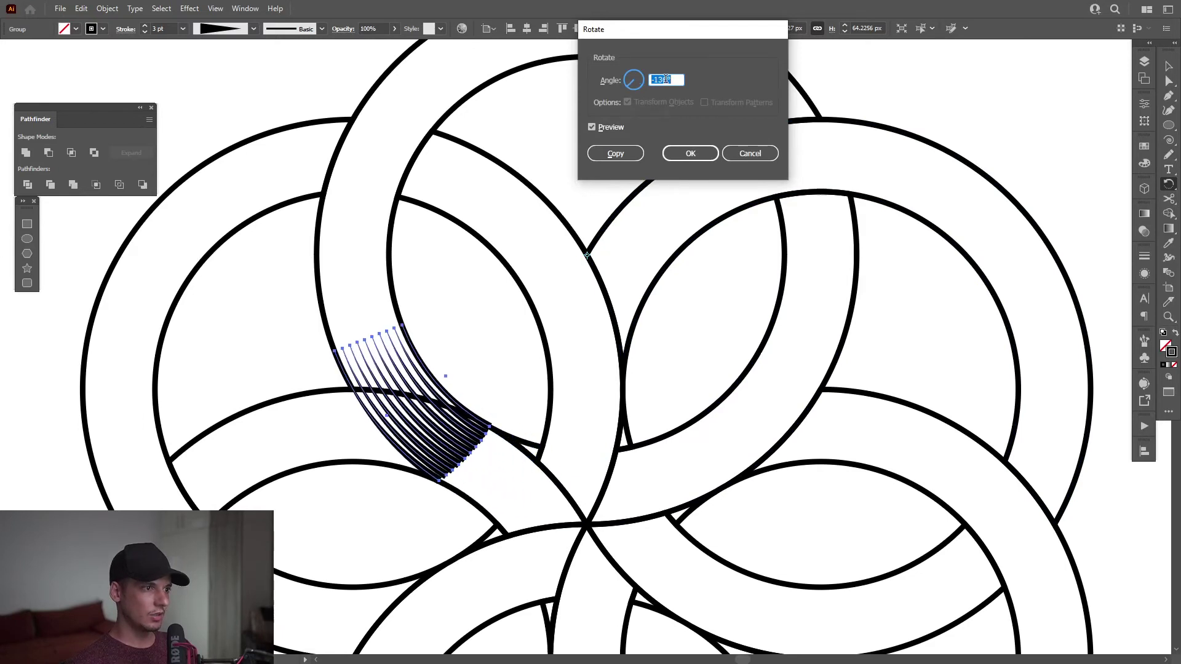
{"action": "scroll", "coordinate": [665, 79], "scroll_direction": "down", "scroll_amount": 10}
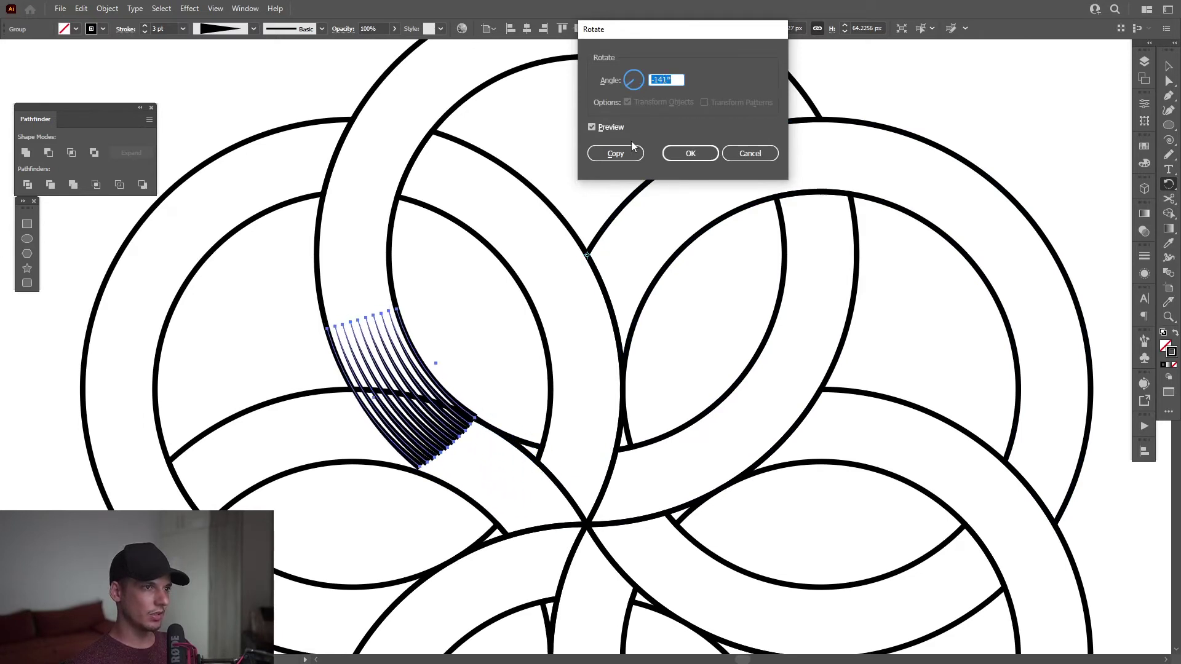
{"action": "left_click", "coordinate": [613, 154]}
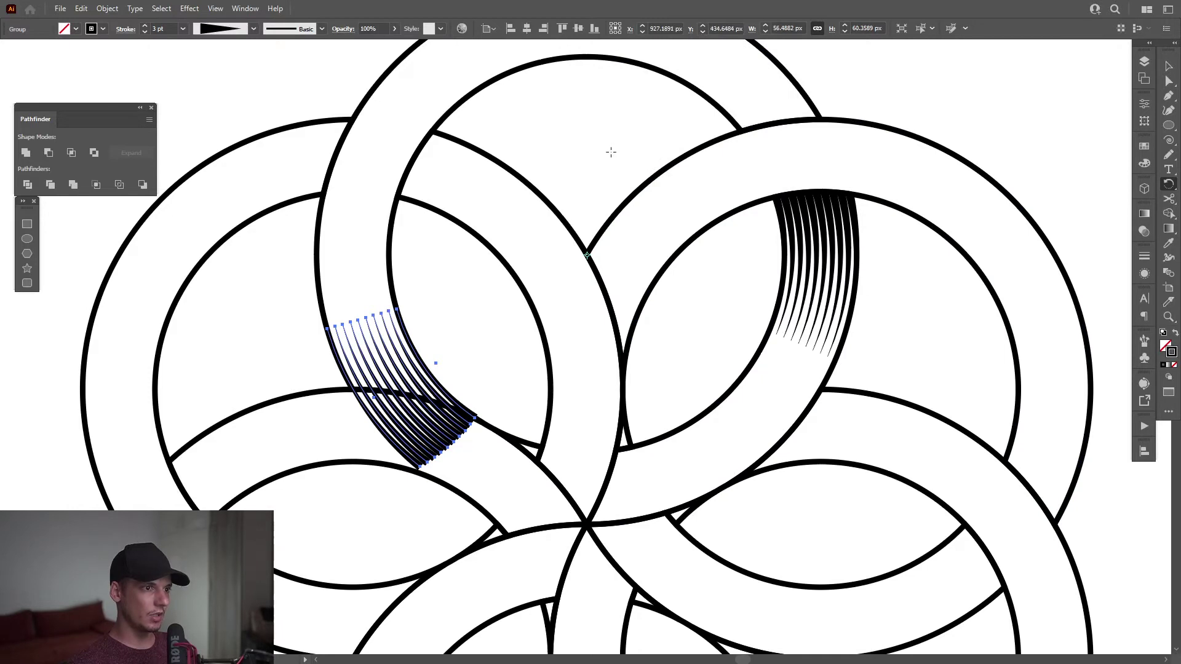
{"action": "key", "text": "v"}
{"action": "left_click", "coordinate": [519, 400]}
Reflect a copy of the tapered lines below the upper-right ring's inner outline across a vertical axis through the top ring's centre
{"action": "scroll", "coordinate": [519, 400], "scroll_direction": "up", "scroll_amount": 1}
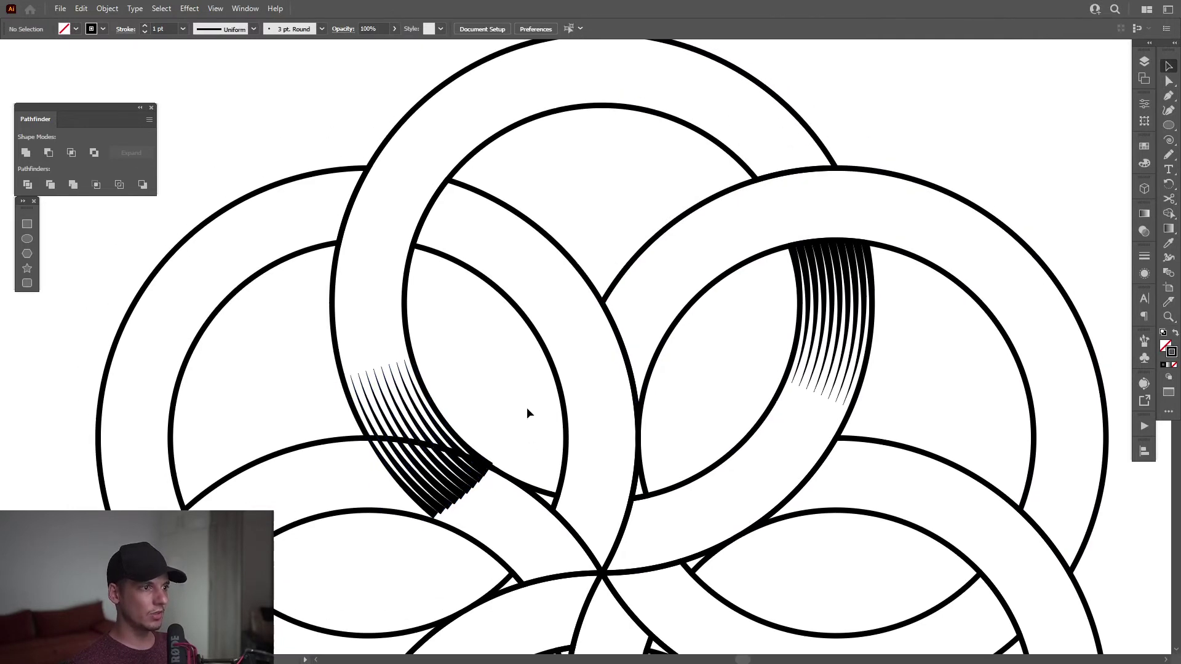
{"action": "scroll", "coordinate": [526, 407], "scroll_direction": "up", "scroll_amount": 1}
{"action": "left_click", "coordinate": [850, 304]}
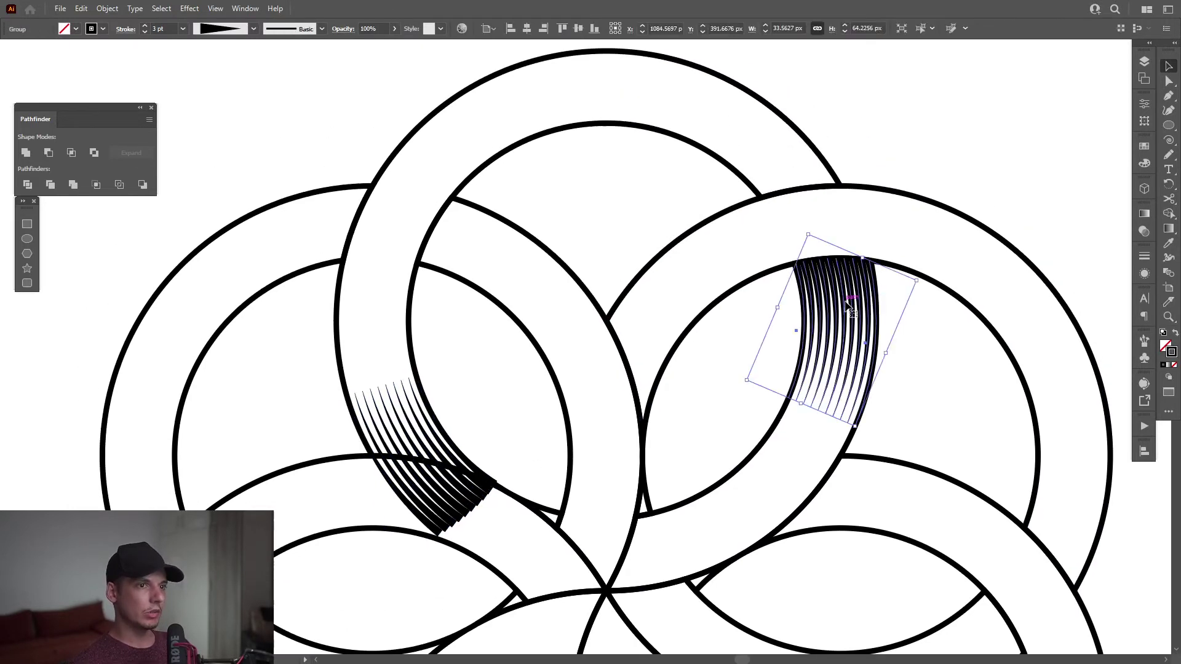
{"action": "left_click", "coordinate": [1169, 186]}
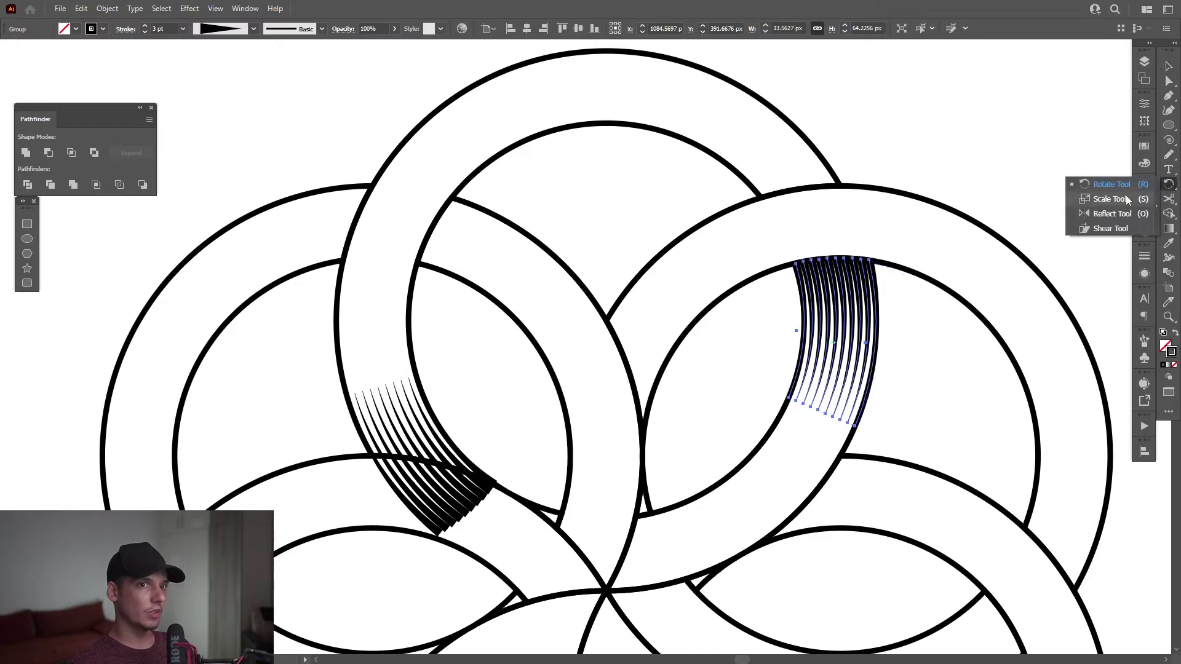
{"action": "left_click", "coordinate": [1121, 215]}
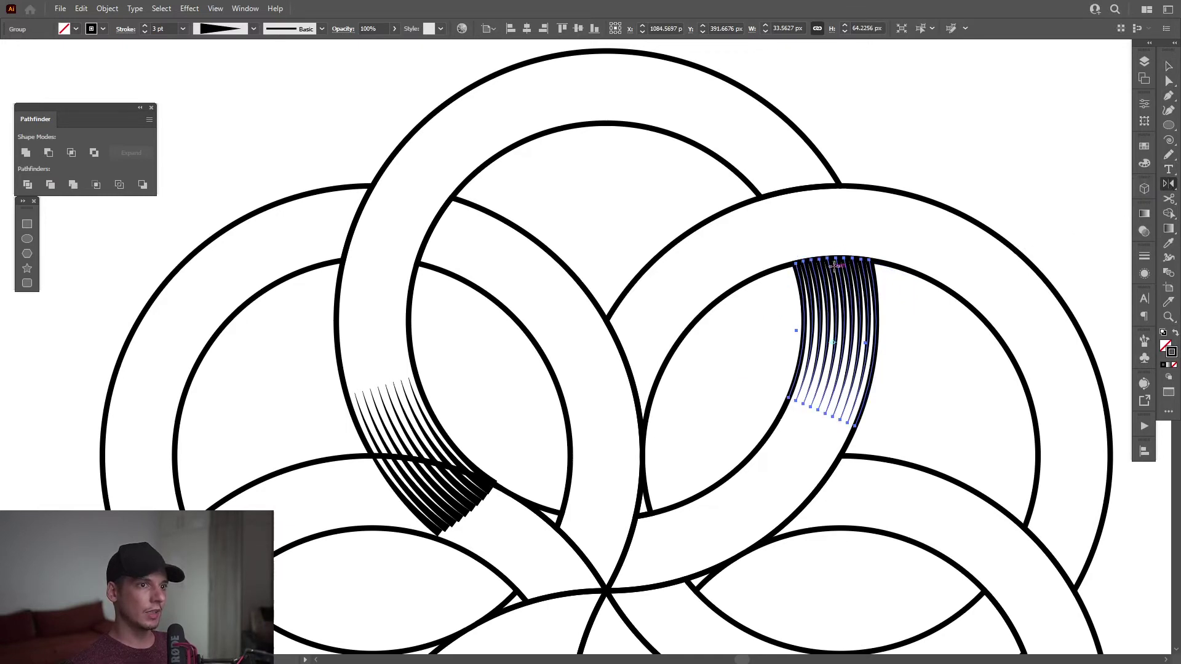
{"action": "scroll", "coordinate": [854, 295], "scroll_direction": "up", "scroll_amount": 1}
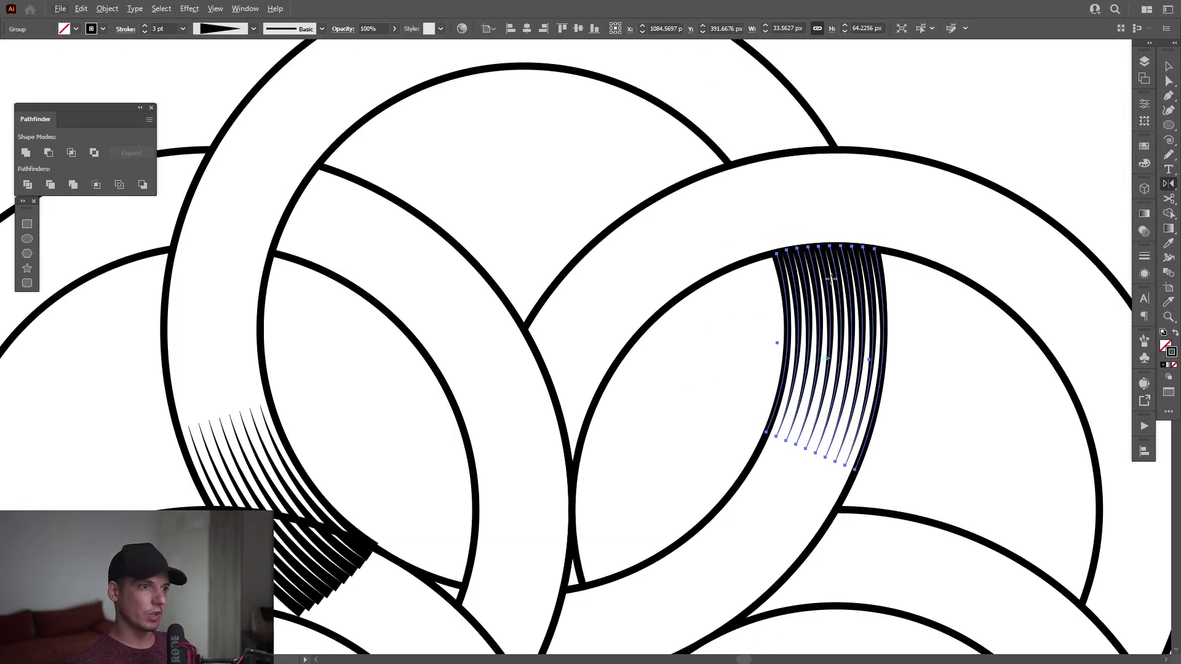
{"action": "left_click", "coordinate": [526, 328], "text": "alt"}
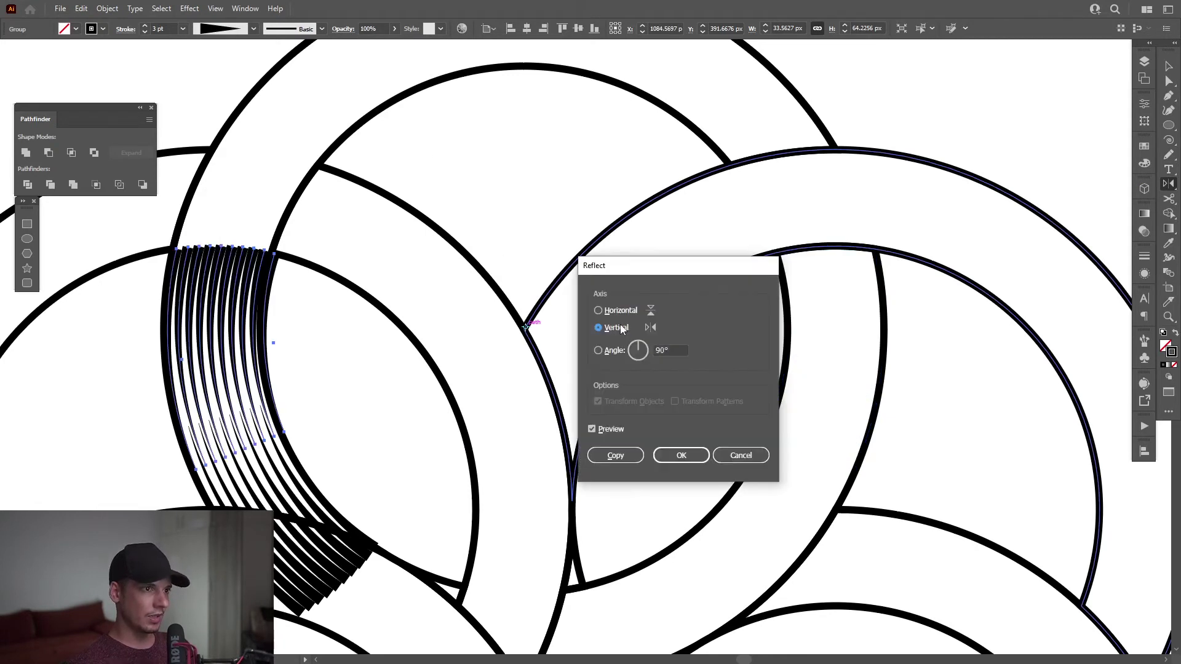
{"action": "left_click", "coordinate": [618, 456]}
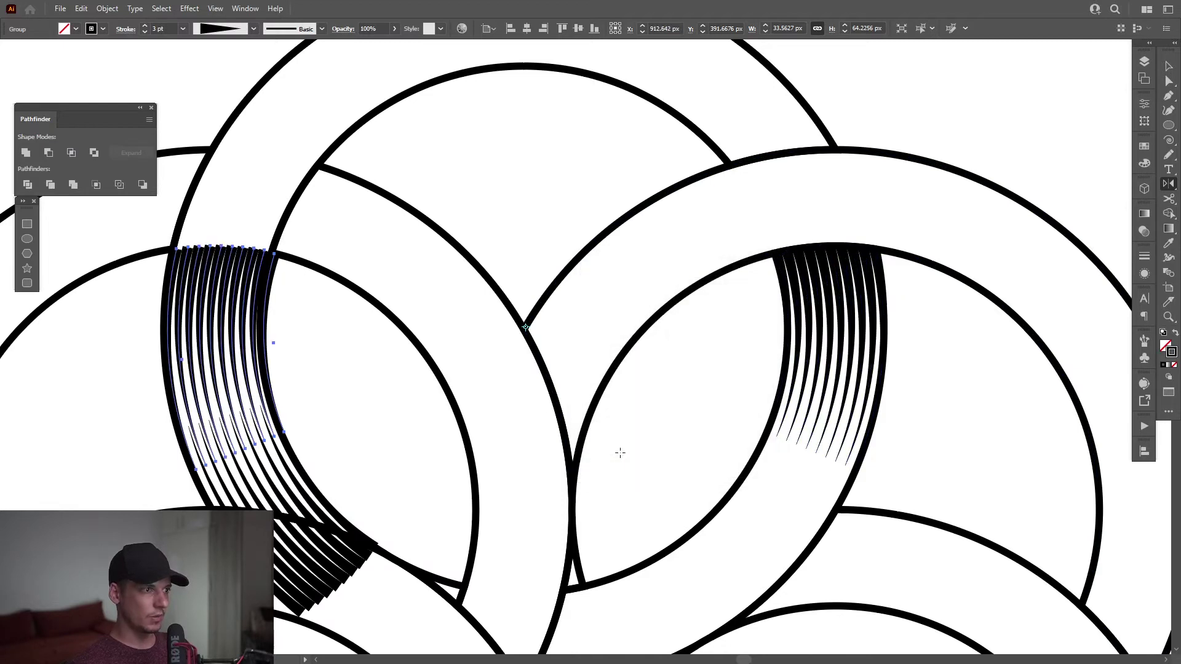
Rotate the reflected line group by -139° around the top ring's centre onto its upper-right crossing, and deselect it
{"action": "left_click", "coordinate": [1168, 184]}
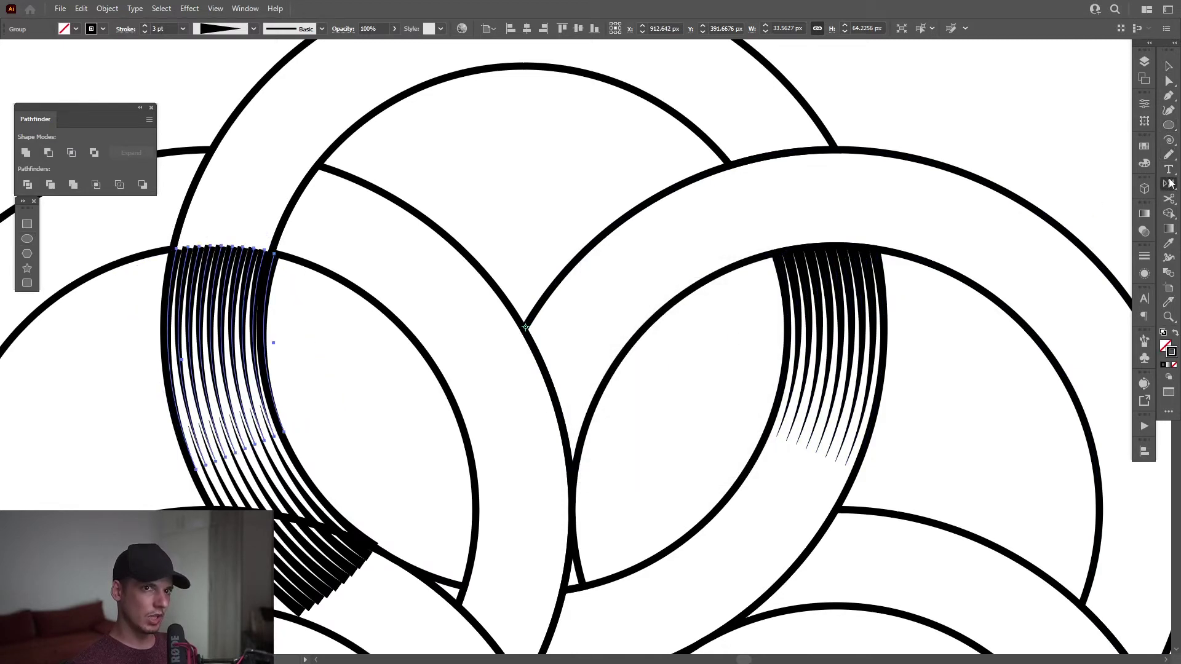
{"action": "left_click", "coordinate": [1111, 185]}
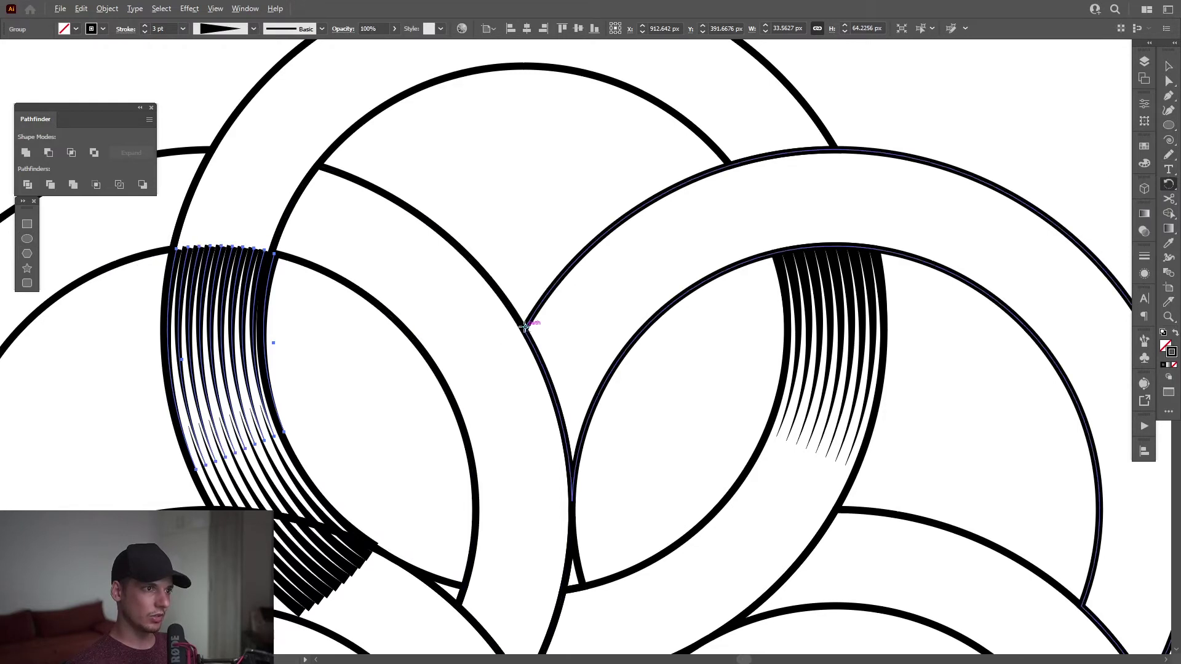
{"action": "left_click", "coordinate": [525, 326], "text": "alt"}
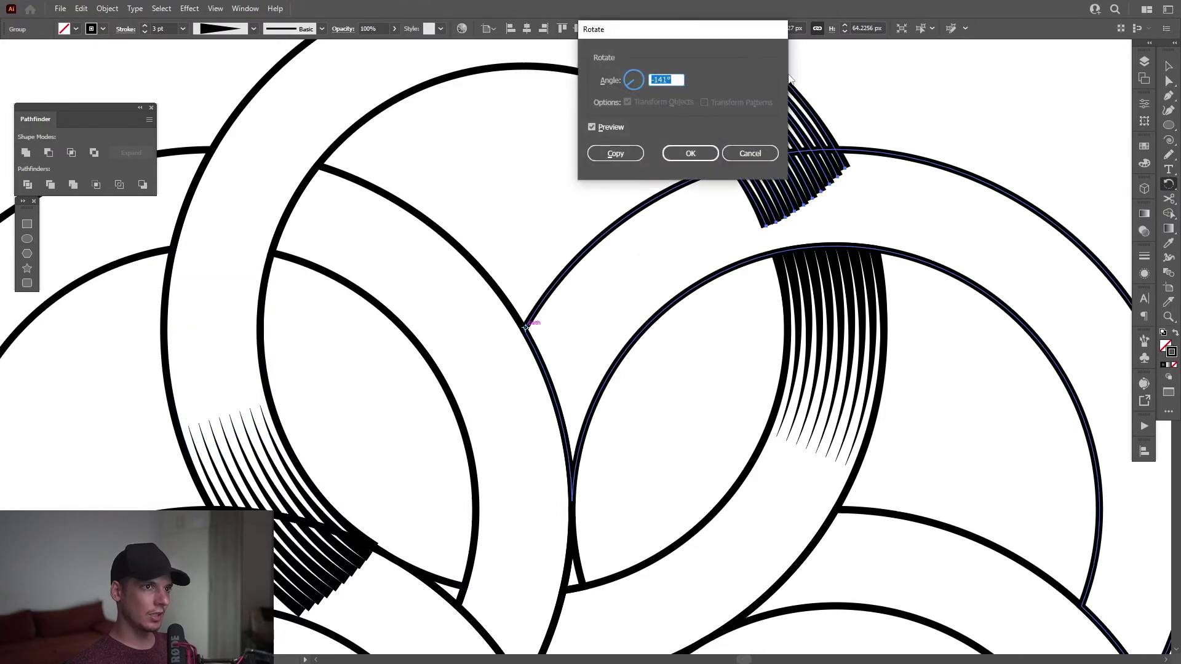
{"action": "left_click_drag", "start_coordinate": [727, 41], "coordinate": [944, 294]}
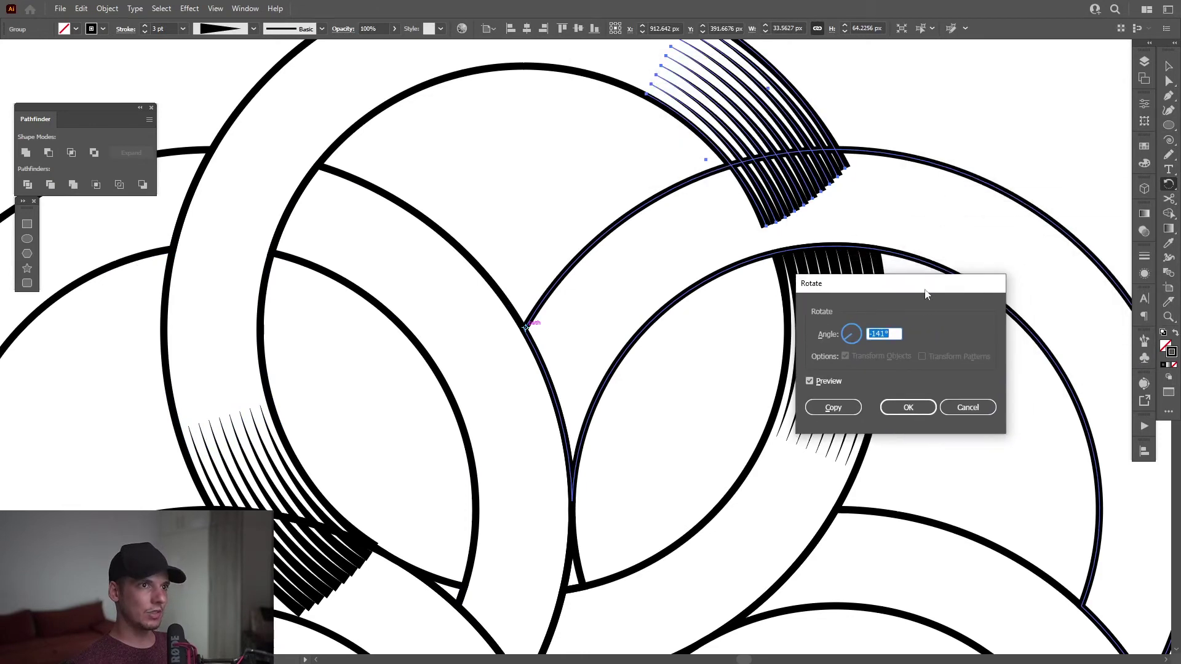
{"action": "left_click", "coordinate": [889, 333]}
{"action": "scroll", "coordinate": [889, 333], "scroll_direction": "up", "scroll_amount": 9}
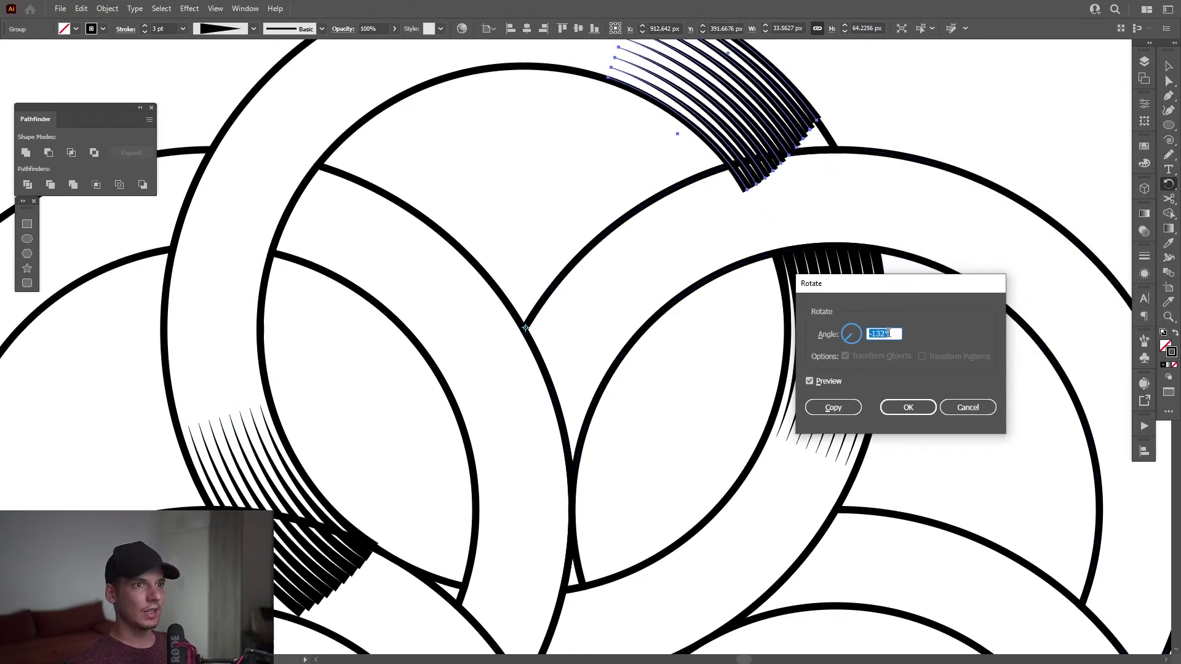
{"action": "key", "text": "Down"}
{"action": "key", "text": "Down"}
{"action": "key", "text": "Down"}
{"action": "key", "text": "Down"}
{"action": "key", "text": "Down"}
{"action": "key", "text": "Down"}
{"action": "key", "text": "Down"}
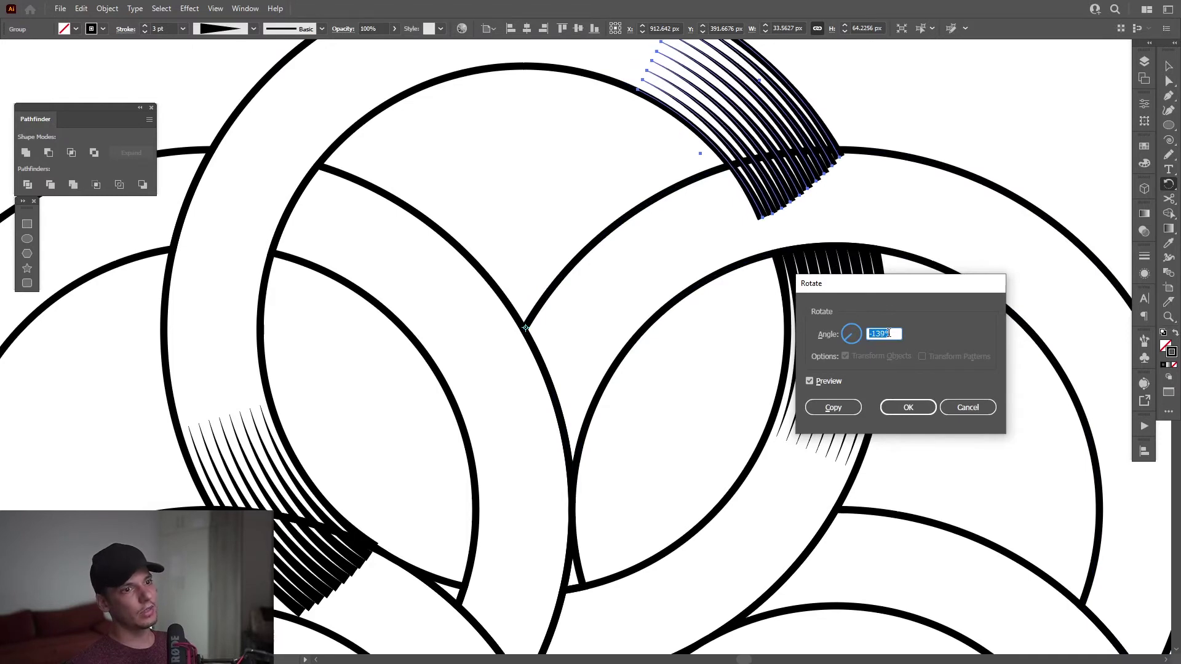
{"action": "left_click", "coordinate": [890, 409]}
{"action": "key", "text": "v"}
{"action": "left_click", "coordinate": [940, 443]}
{"action": "scroll", "coordinate": [940, 440], "scroll_direction": "down", "scroll_amount": 4}
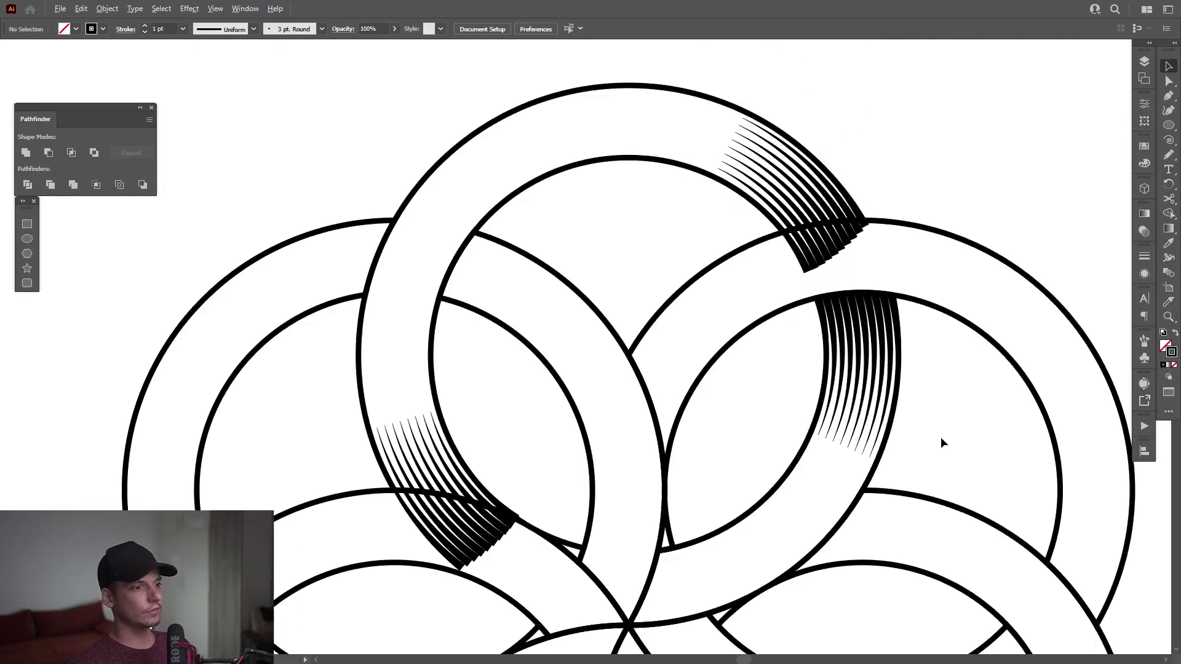
{"action": "scroll", "coordinate": [936, 412], "scroll_direction": "up", "scroll_amount": 3}
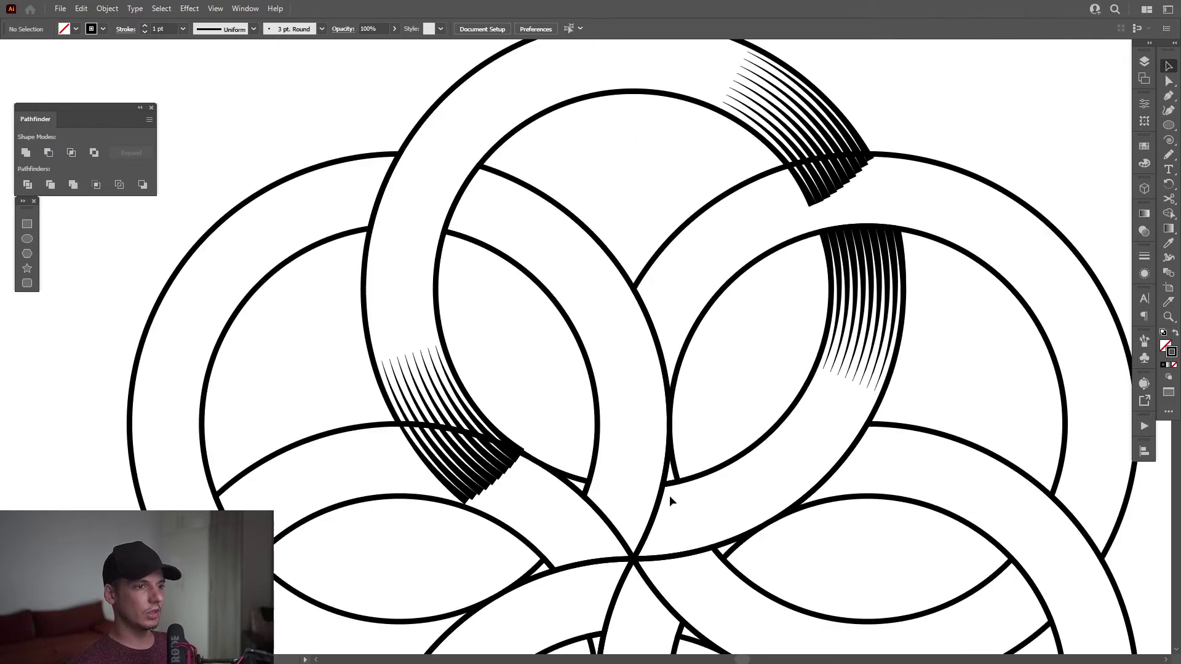
Try to rotate the upper-right line group itself by -125° around the top ring's centre, and undo the rotation
{"action": "left_click", "coordinate": [815, 169]}
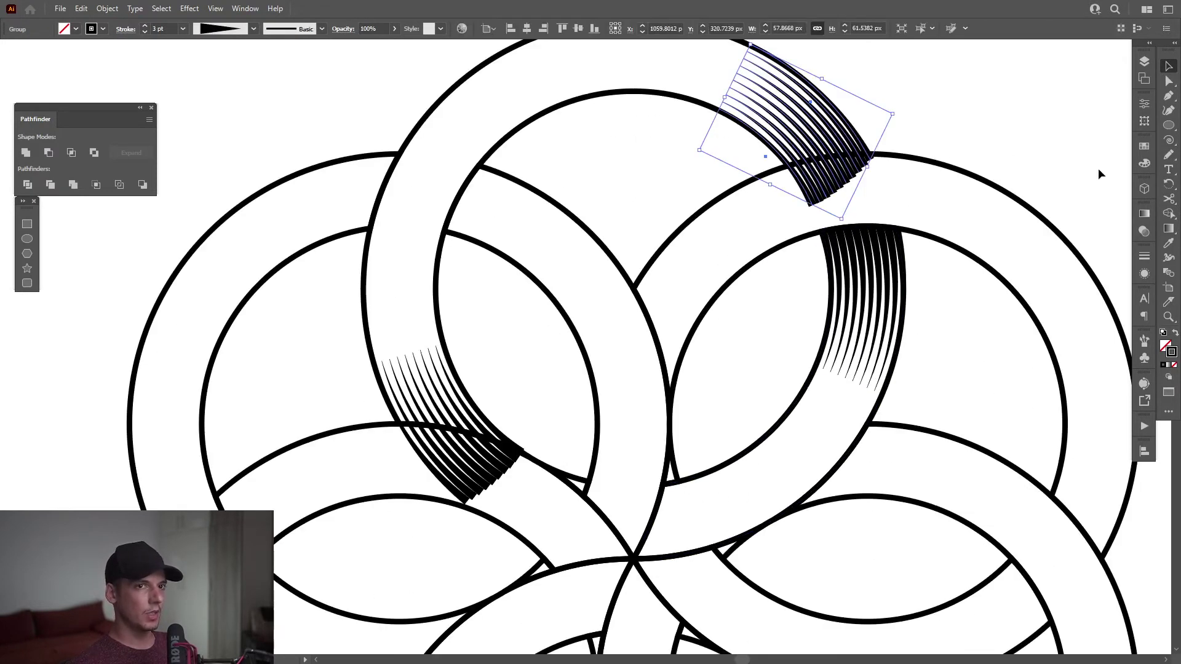
{"action": "left_click", "coordinate": [1169, 184]}
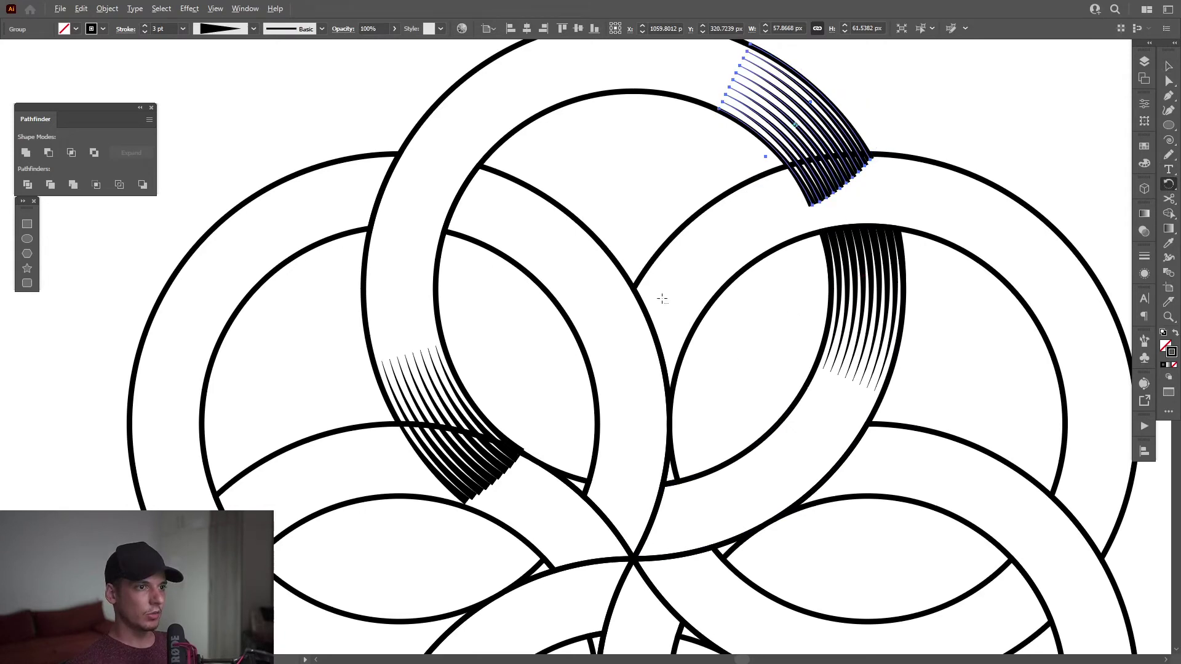
{"action": "left_click", "coordinate": [632, 294], "text": "alt"}
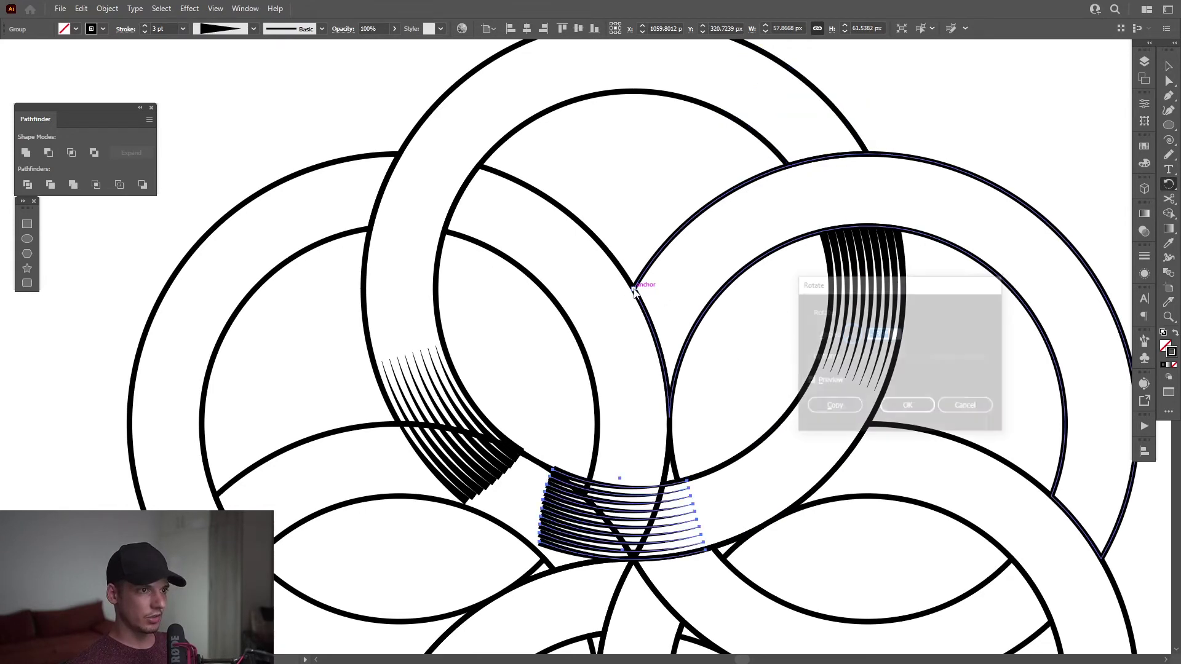
{"action": "key", "text": "Up"}
{"action": "key", "text": "Up"}
{"action": "key", "text": "Up"}
{"action": "key", "text": "Up"}
{"action": "key", "text": "Up"}
{"action": "key", "text": "Up"}
{"action": "key", "text": "Up"}
{"action": "key", "text": "Up"}
{"action": "key", "text": "Up"}
{"action": "key", "text": "Up"}
{"action": "key", "text": "Up"}
{"action": "key", "text": "Up"}
{"action": "key", "text": "Up"}
{"action": "key", "text": "Up"}
{"action": "key", "text": "Up"}
{"action": "key", "text": "Up"}
{"action": "key", "text": "Up"}
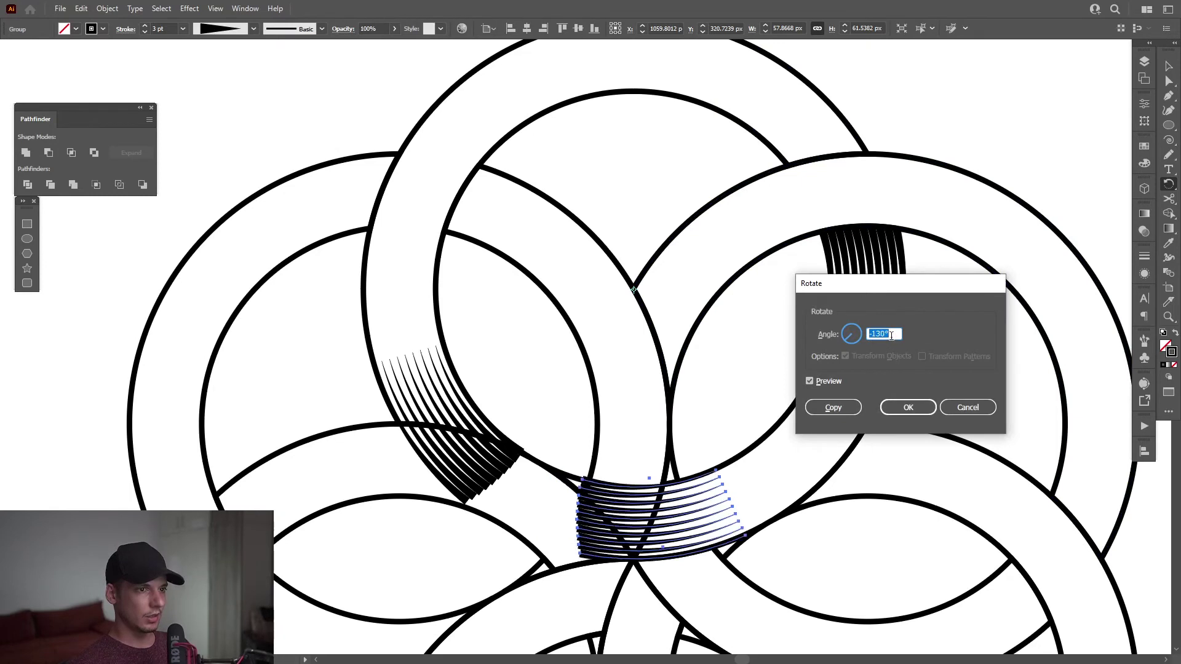
{"action": "key", "text": "Down"}
{"action": "key", "text": "Down"}
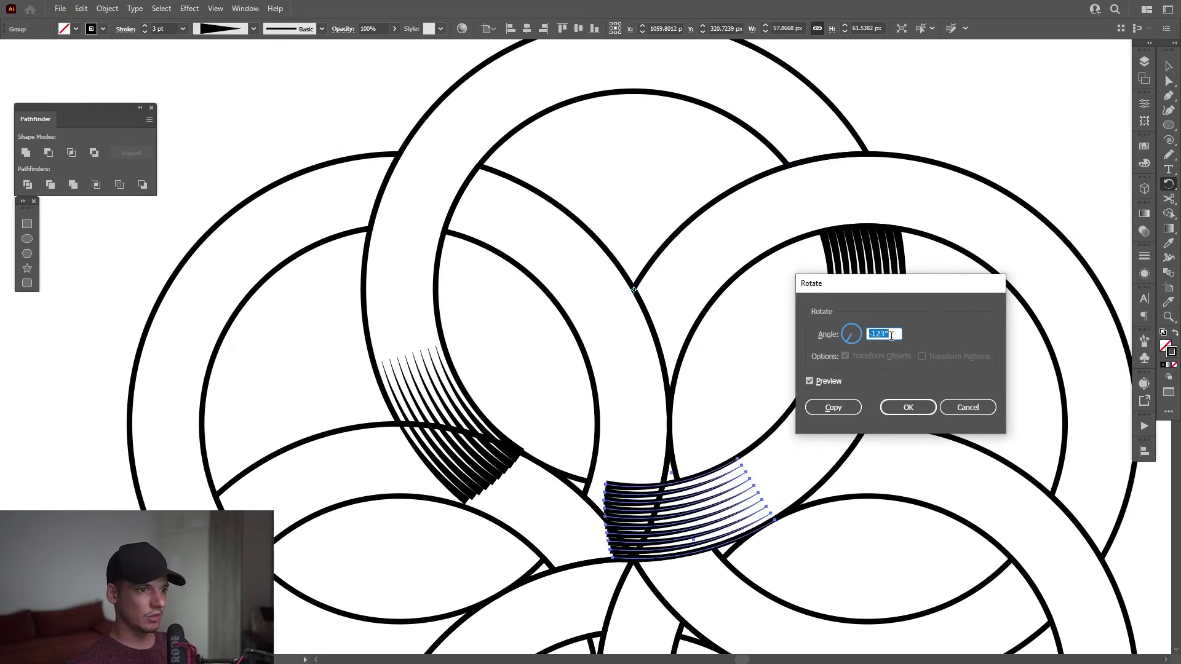
{"action": "key", "text": "Down"}
{"action": "key", "text": "Down"}
{"action": "key", "text": "Down"}
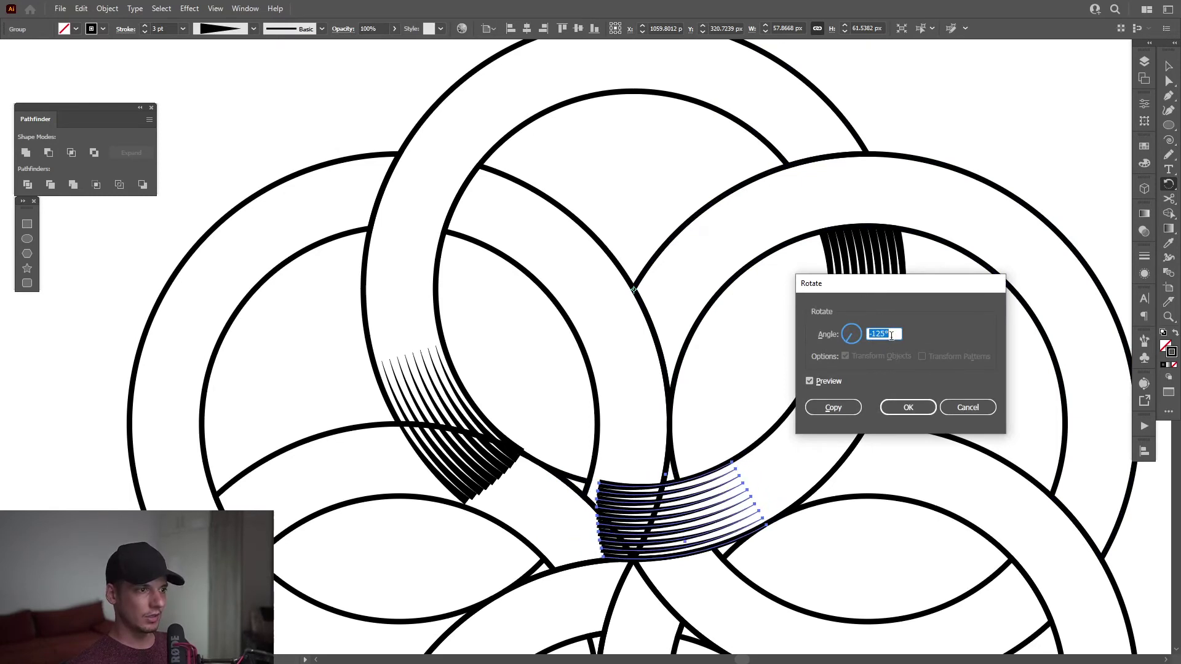
{"action": "left_click", "coordinate": [905, 406]}
{"action": "key", "text": "ctrl+d"}
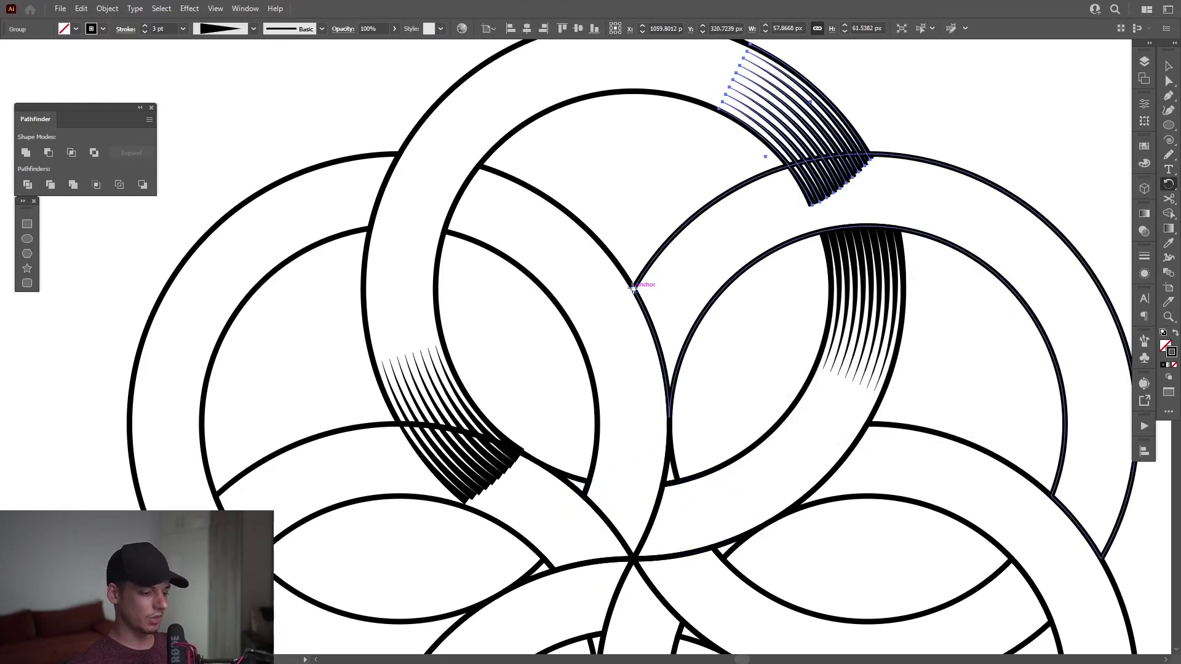
Rotate a copy of the upper-right line group by -130° around the top ring's centre
{"action": "left_click", "coordinate": [633, 288], "text": "alt"}
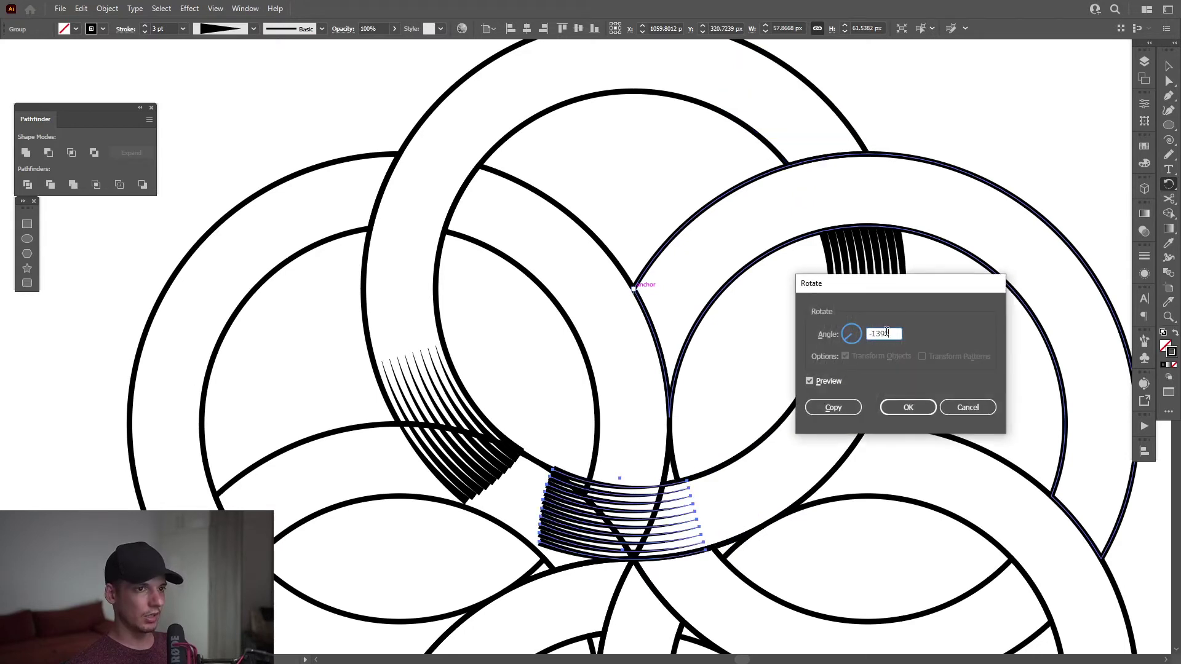
{"action": "key", "text": "Up"}
{"action": "key", "text": "Up"}
{"action": "key", "text": "Up"}
{"action": "key", "text": "Up"}
{"action": "key", "text": "Up"}
{"action": "key", "text": "Up"}
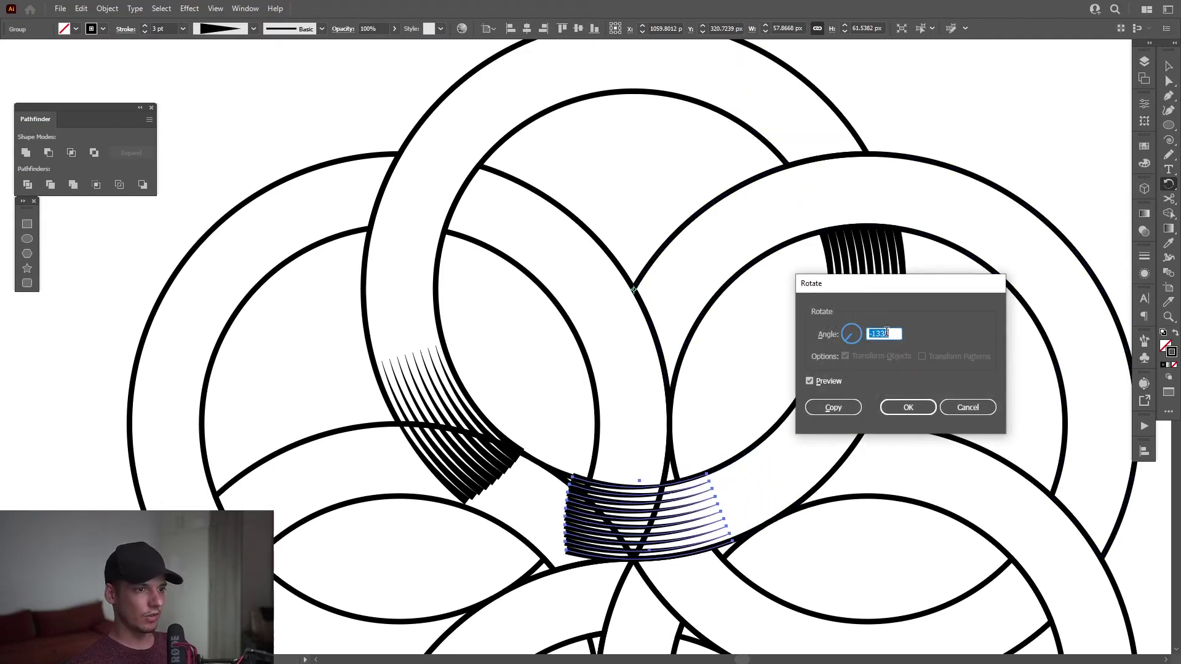
{"action": "key", "text": "Up"}
{"action": "key", "text": "Up"}
{"action": "key", "text": "Up"}
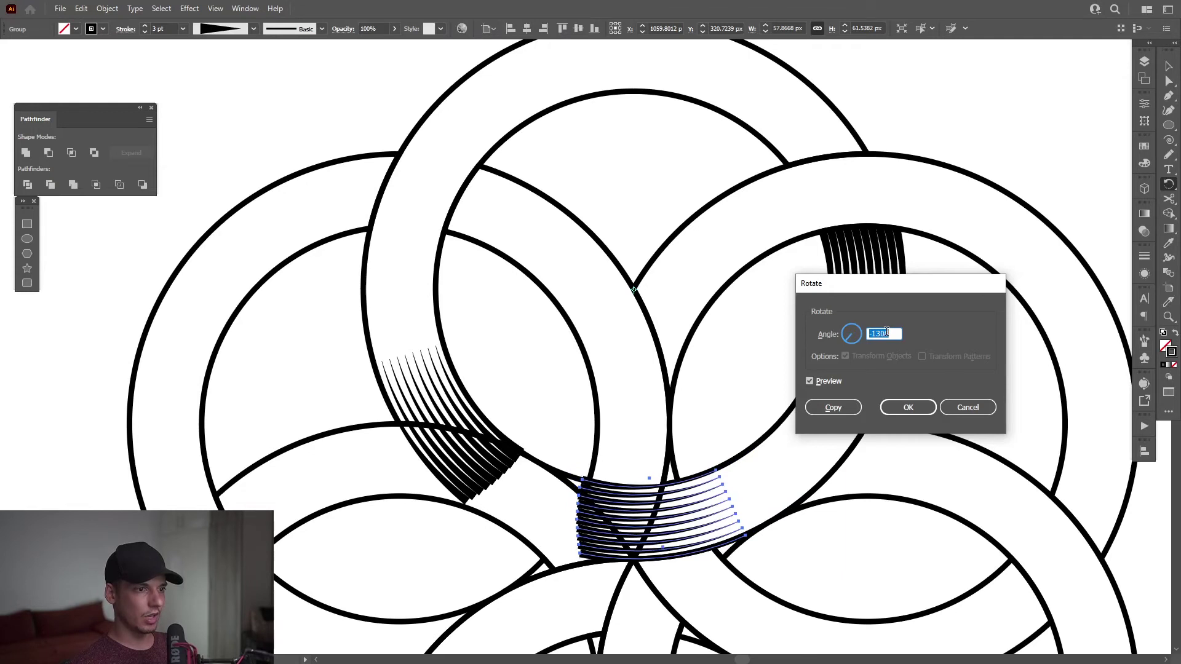
{"action": "left_click", "coordinate": [833, 409]}
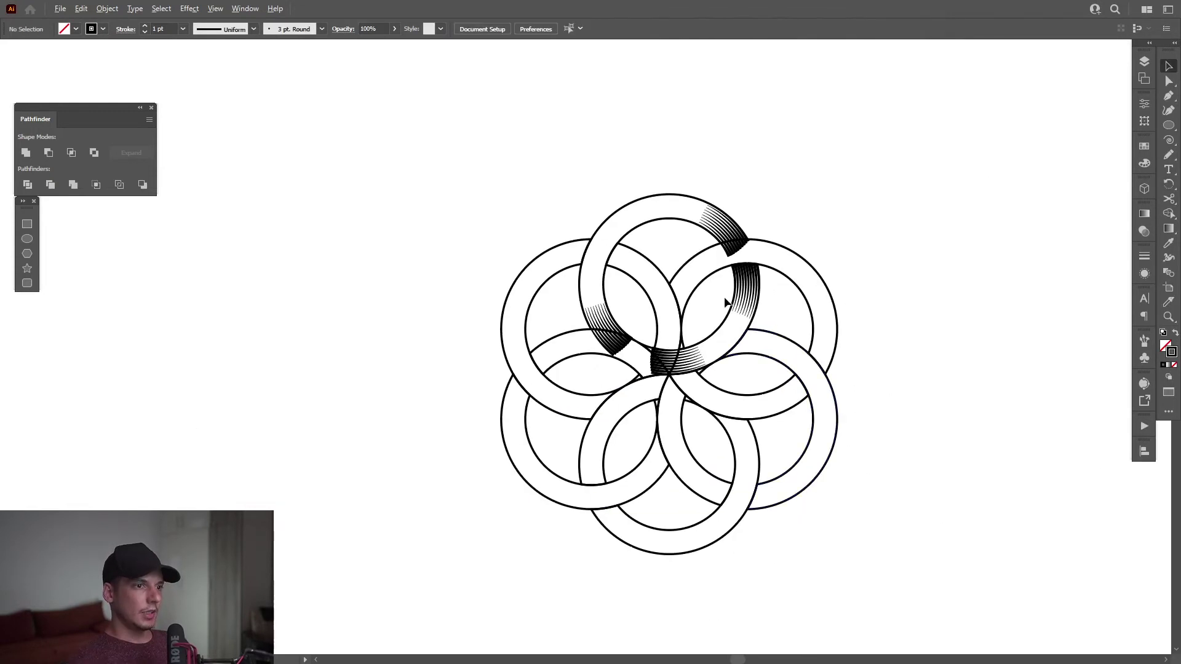
Select all four tapered line groups on the top ring and expand their appearance into filled shapes
{"action": "scroll", "coordinate": [725, 297], "scroll_direction": "up", "scroll_amount": 1}
{"action": "scroll", "coordinate": [725, 297], "scroll_direction": "up", "scroll_amount": 2}
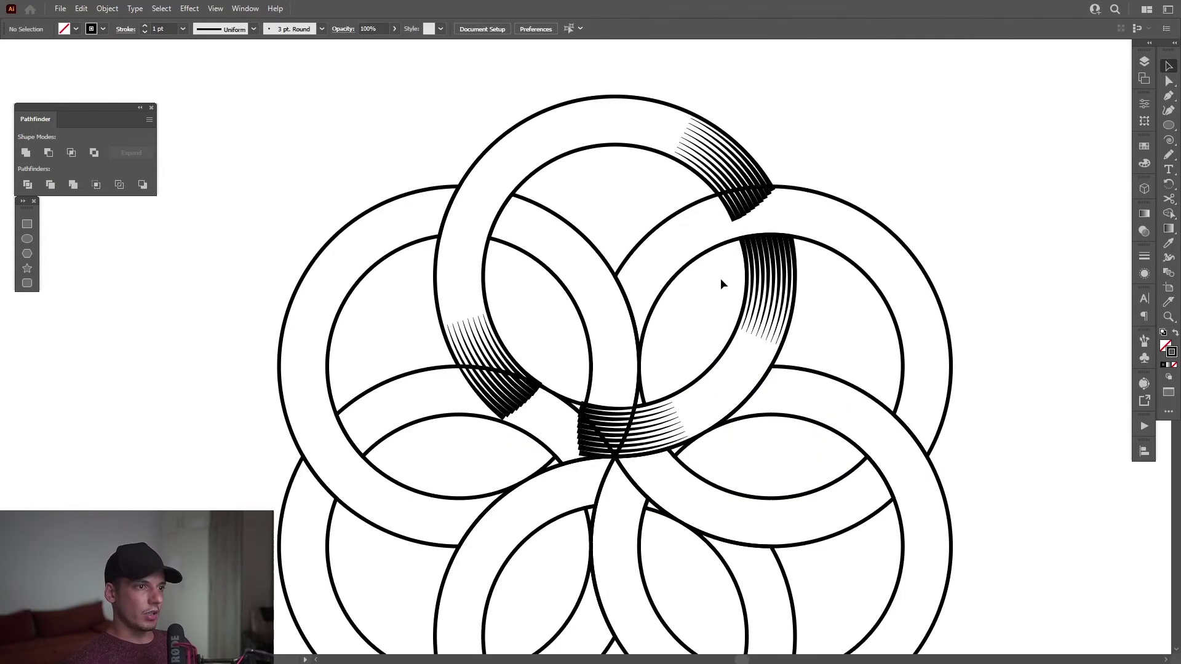
{"action": "left_click", "coordinate": [759, 280]}
{"action": "left_click", "coordinate": [733, 195], "text": "shift"}
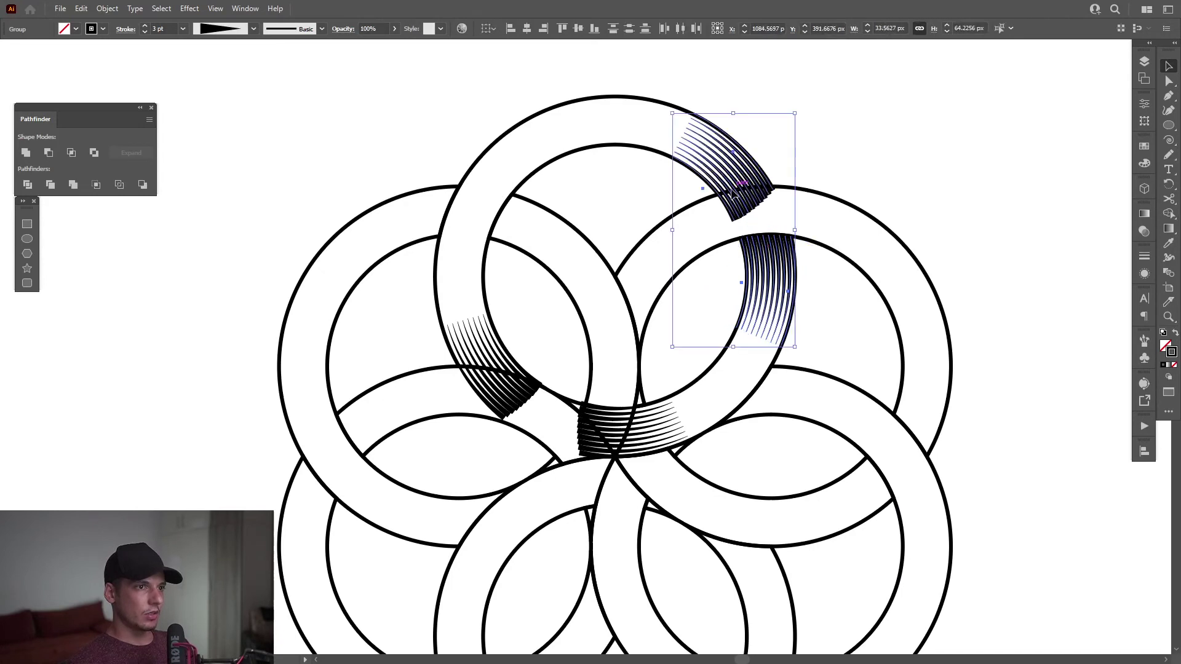
{"action": "left_click", "coordinate": [640, 440], "text": "shift"}
{"action": "left_click", "coordinate": [480, 379], "text": "shift"}
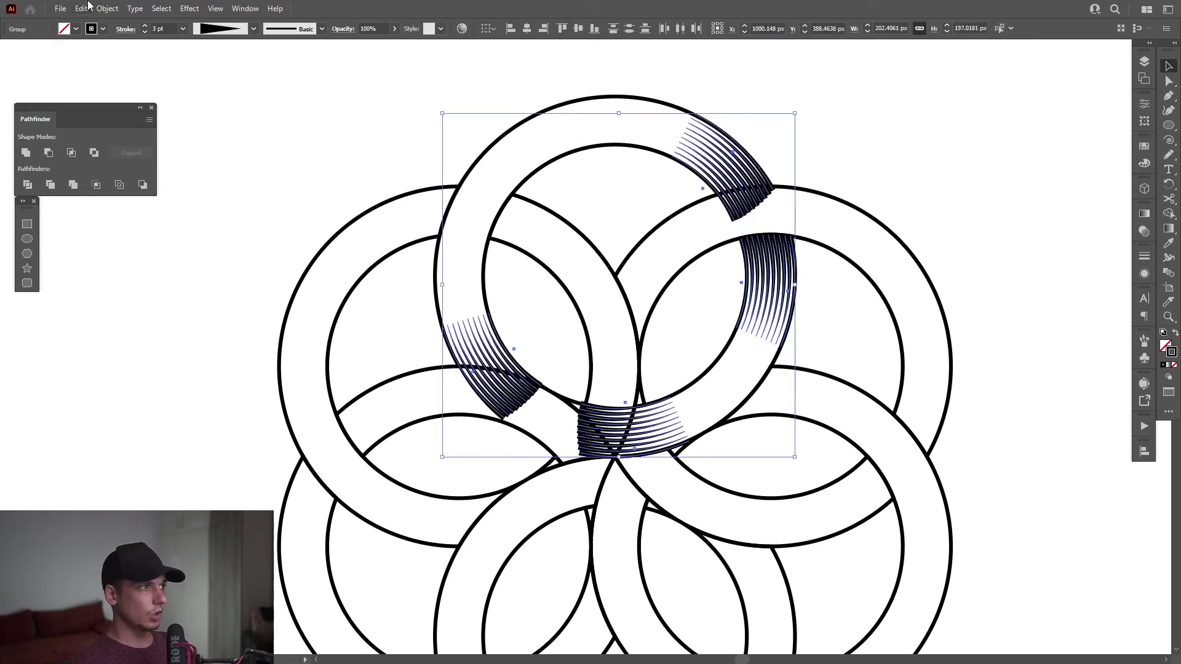
{"action": "left_click", "coordinate": [107, 8]}
{"action": "left_click", "coordinate": [142, 172]}
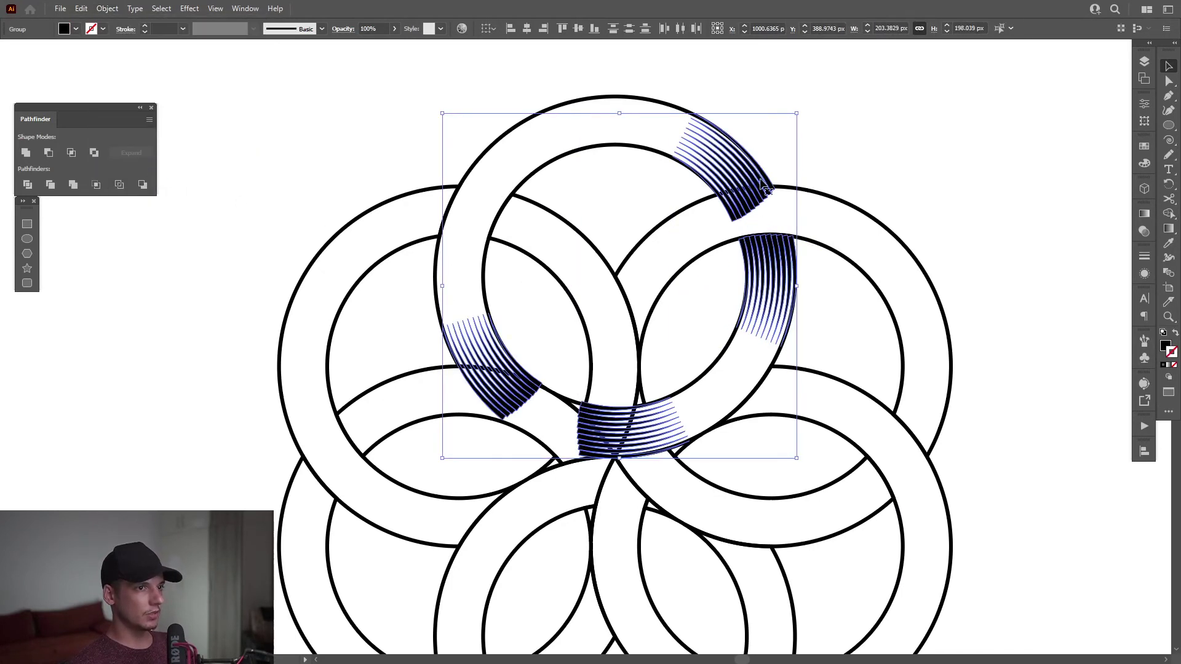
Select the complete ring artwork, ungroup it and deselect it
{"action": "scroll", "coordinate": [761, 180], "scroll_direction": "up", "scroll_amount": 2}
{"action": "left_click_drag", "start_coordinate": [765, 183], "coordinate": [781, 204]}
{"action": "left_click", "coordinate": [852, 195]}
{"action": "left_click", "coordinate": [866, 223]}
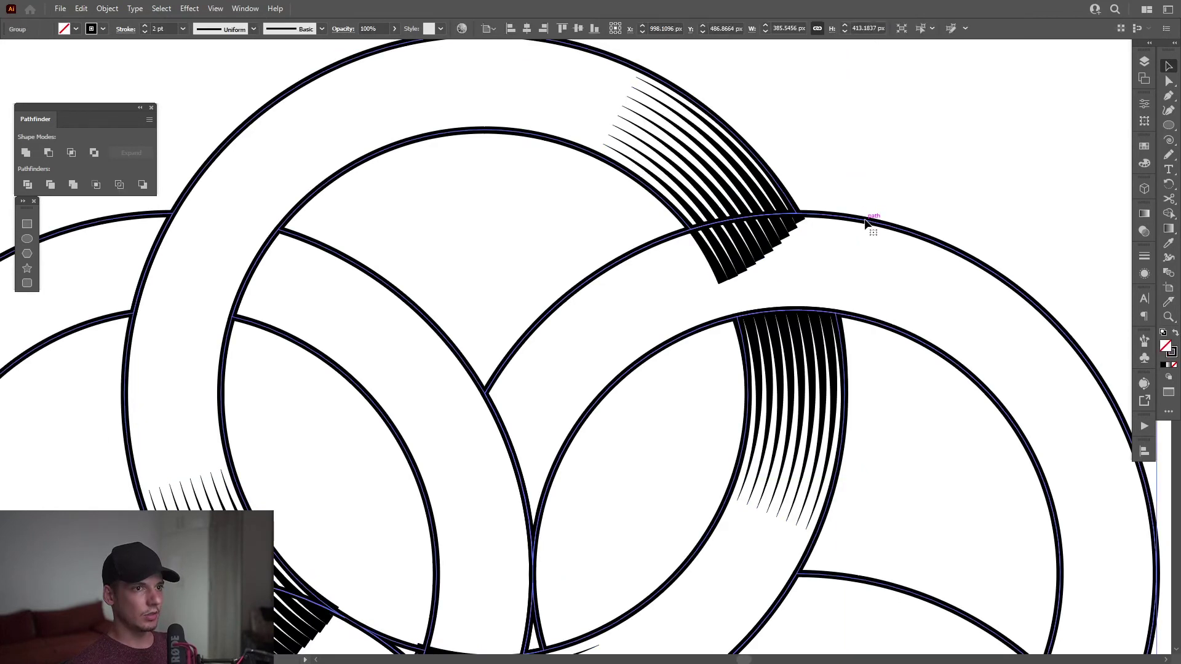
{"action": "right_click", "coordinate": [865, 222]}
{"action": "left_click", "coordinate": [909, 323]}
{"action": "left_click", "coordinate": [887, 263]}
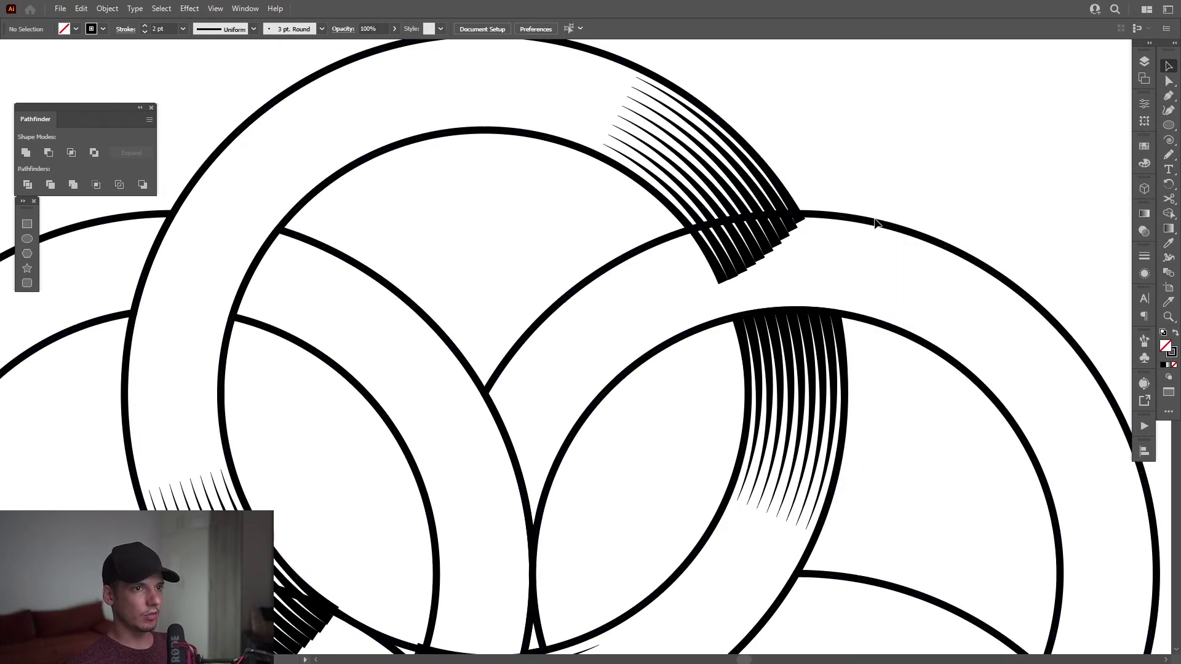
Ungroup the upper-right ring, undoing the trial move made before it
{"action": "left_click", "coordinate": [864, 222]}
{"action": "left_click_drag", "start_coordinate": [868, 224], "coordinate": [849, 292]}
{"action": "key", "text": "ctrl+z"}
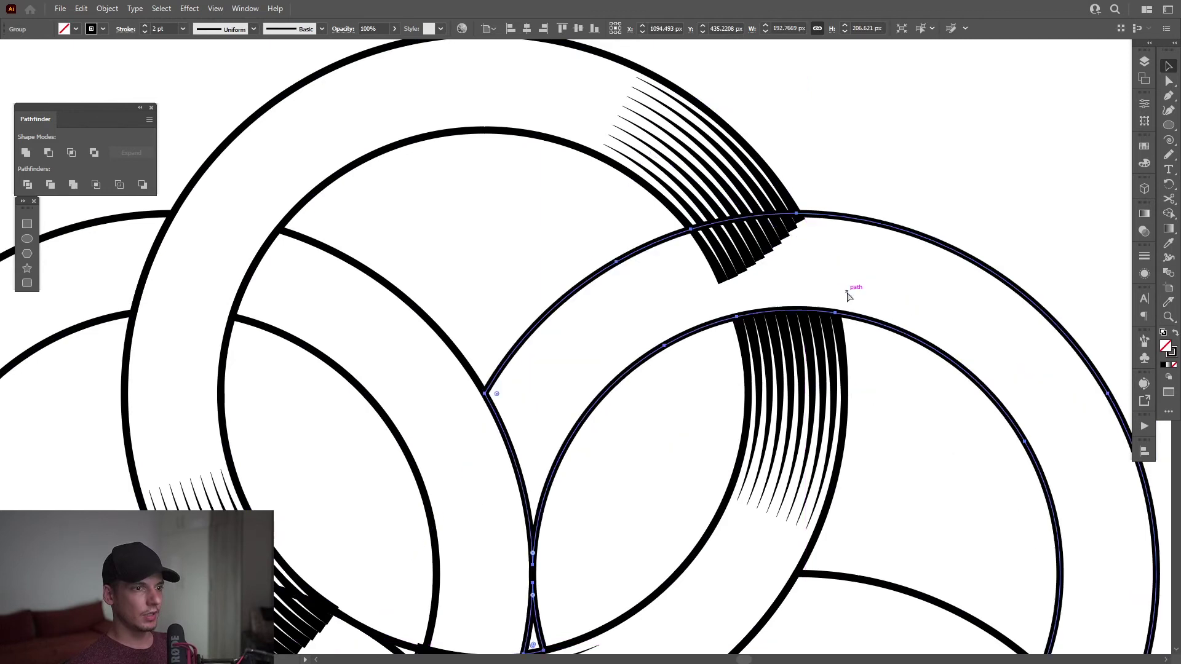
{"action": "right_click", "coordinate": [848, 237]}
{"action": "left_click", "coordinate": [903, 322]}
{"action": "left_click", "coordinate": [886, 237]}
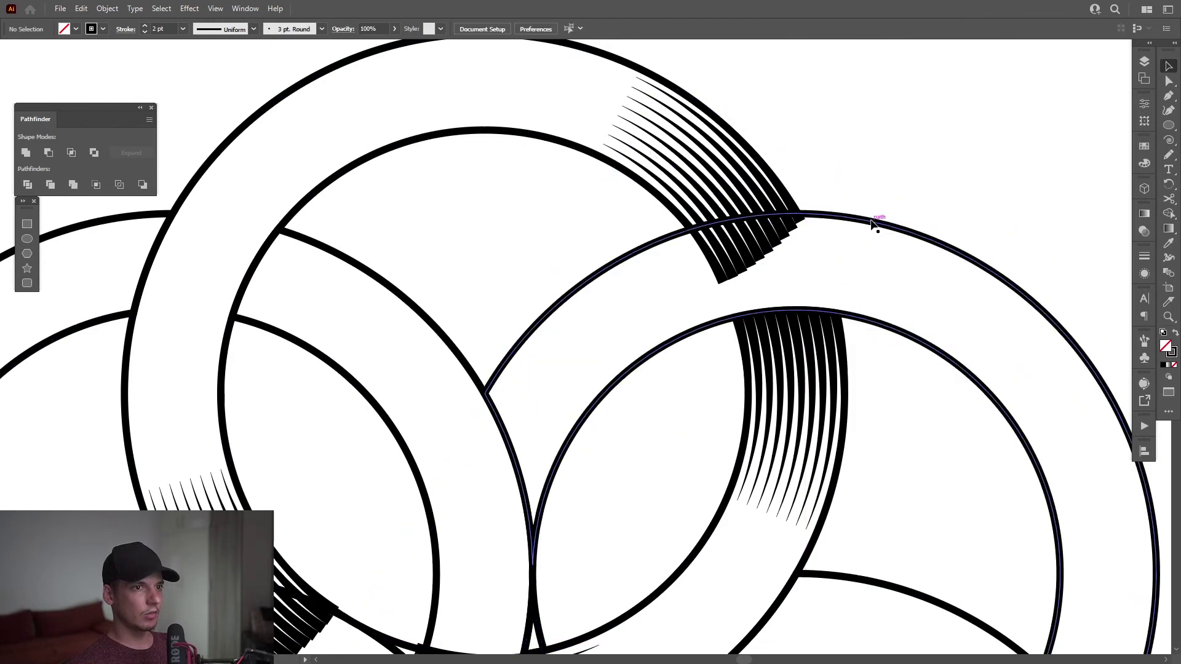
{"action": "left_click_drag", "start_coordinate": [878, 222], "coordinate": [889, 161]}
{"action": "key", "text": "ctrl+z"}
{"action": "right_click", "coordinate": [856, 220]}
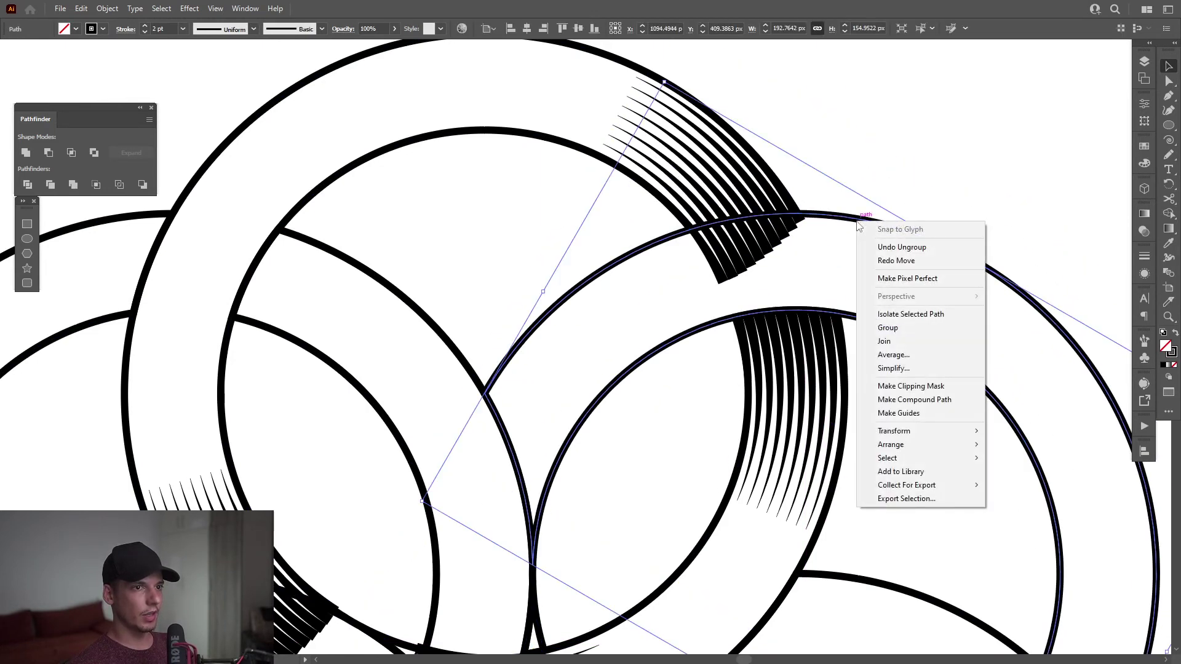
{"action": "left_click", "coordinate": [877, 176]}
{"action": "left_click", "coordinate": [876, 176]}
Select the upper-right ring with the top ring's upper-right line group and trim the line ends overlapping the ring using Shape Builder
{"action": "left_click", "coordinate": [852, 217]}
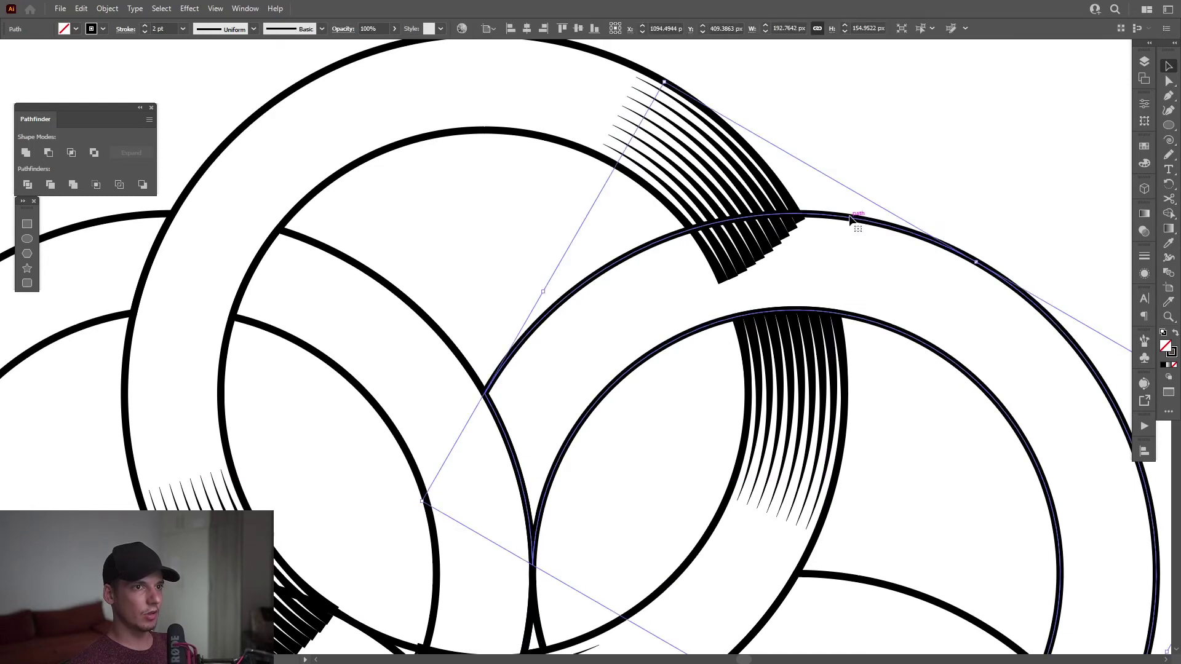
{"action": "left_click", "coordinate": [850, 219]}
{"action": "scroll", "coordinate": [810, 174], "scroll_direction": "up", "scroll_amount": 1}
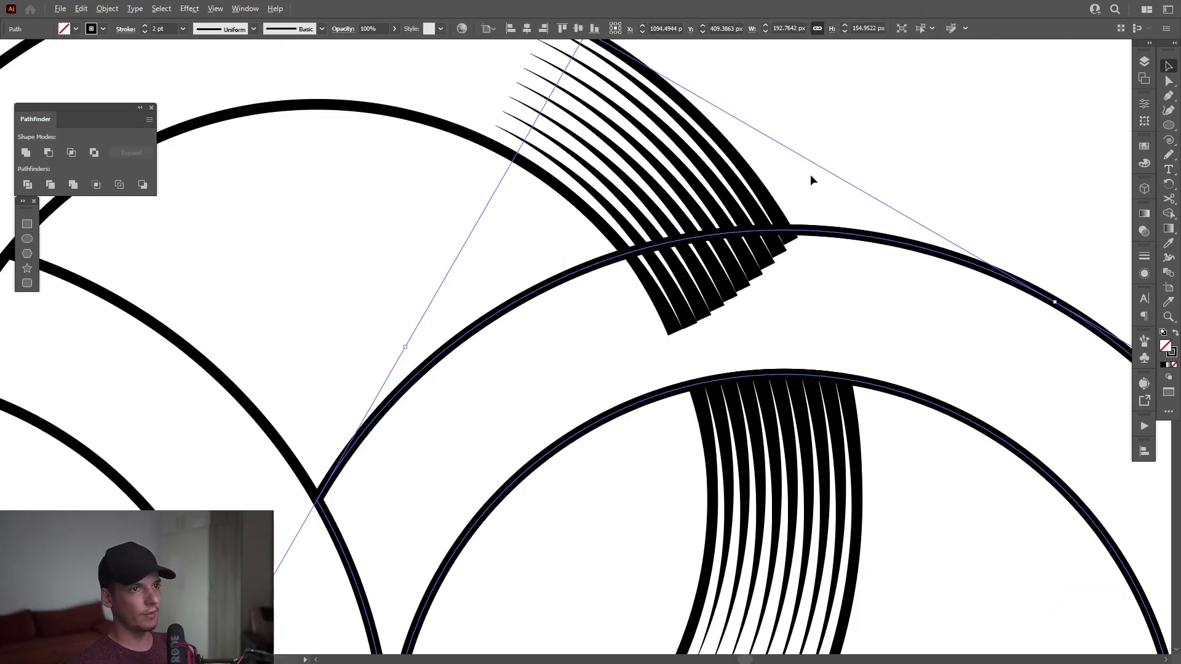
{"action": "left_click", "coordinate": [740, 195], "text": "shift"}
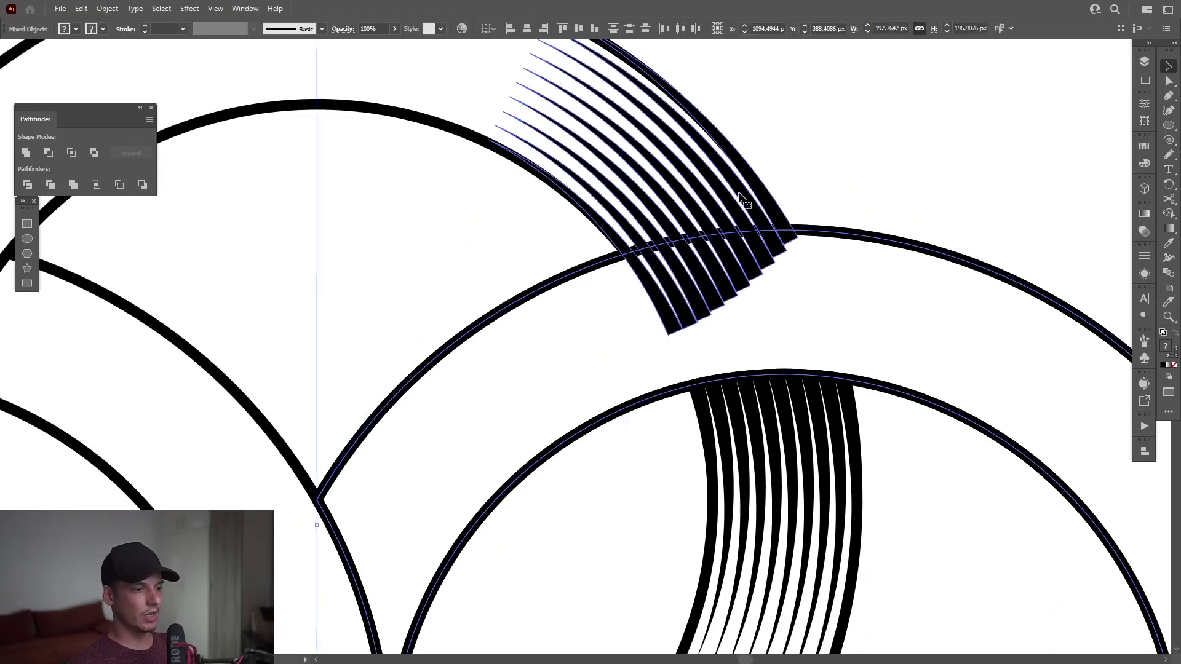
{"action": "key", "text": "shift+m"}
{"action": "left_click_drag", "start_coordinate": [743, 197], "coordinate": [743, 197]}
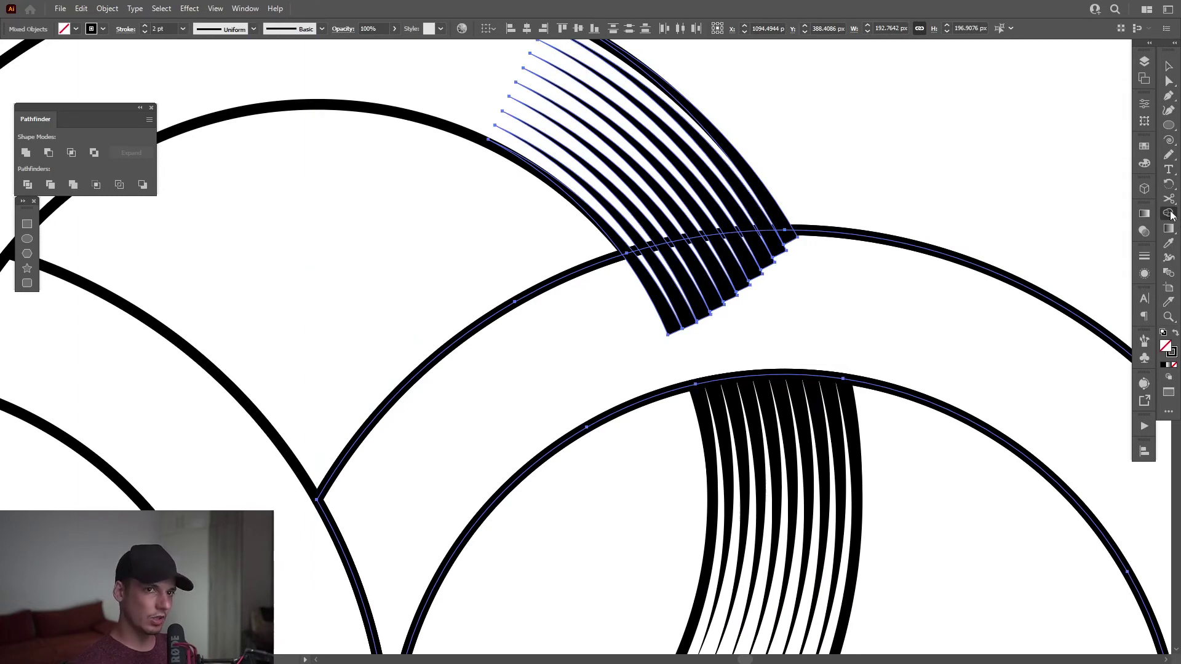
{"action": "left_click_drag", "start_coordinate": [1169, 213], "coordinate": [1075, 215]}
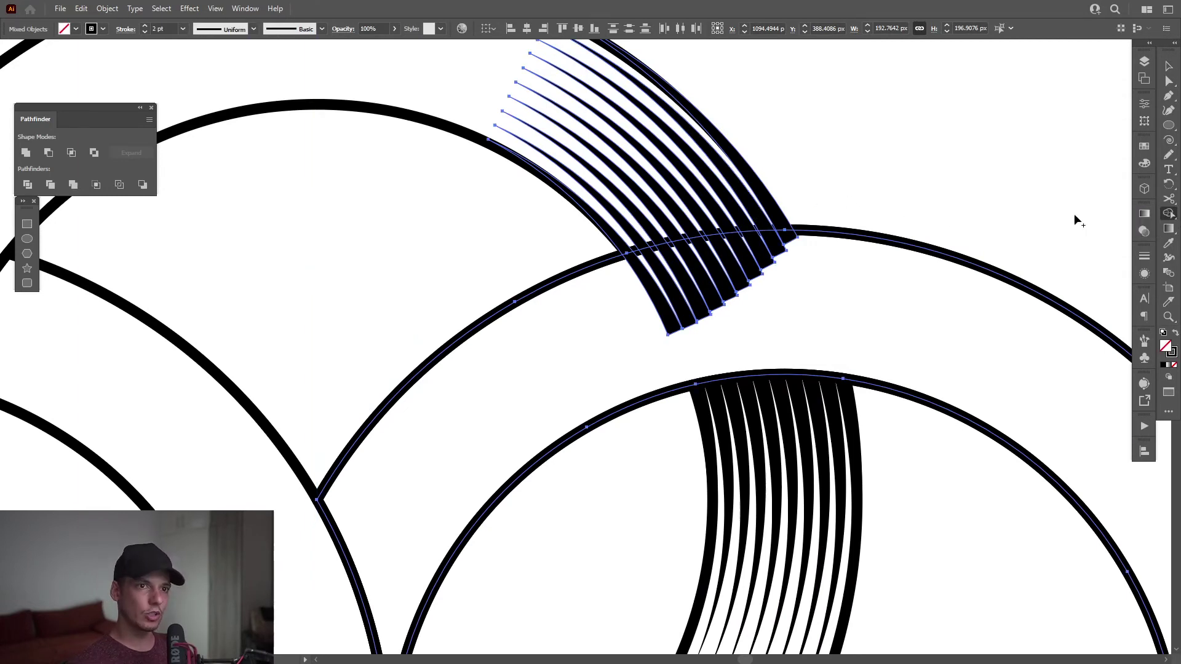
{"action": "scroll", "coordinate": [701, 237], "scroll_direction": "up", "scroll_amount": 2}
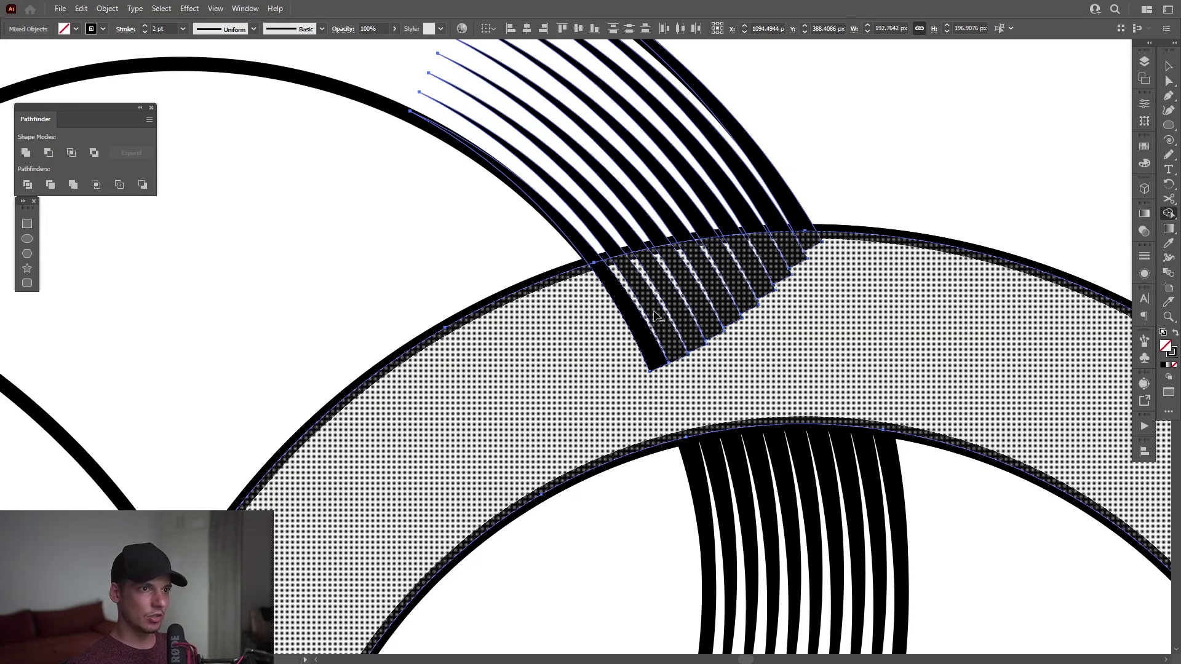
{"action": "left_click", "coordinate": [598, 335]}
{"action": "key", "text": "v"}
{"action": "scroll", "coordinate": [598, 334], "scroll_direction": "down", "scroll_amount": 3}
{"action": "left_click", "coordinate": [817, 217]}
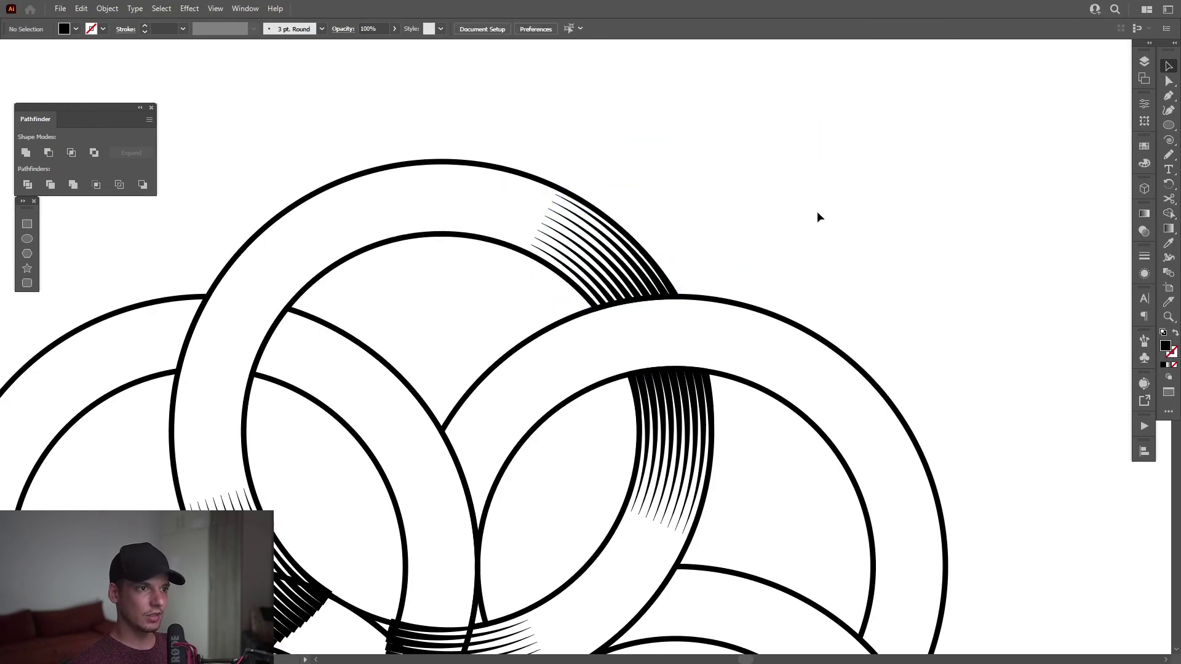
Test-move the upper-right ring and the trimmed line group, undoing each move, and clear the selection
{"action": "left_click_drag", "start_coordinate": [732, 302], "coordinate": [832, 222]}
{"action": "key", "text": "ctrl+z"}
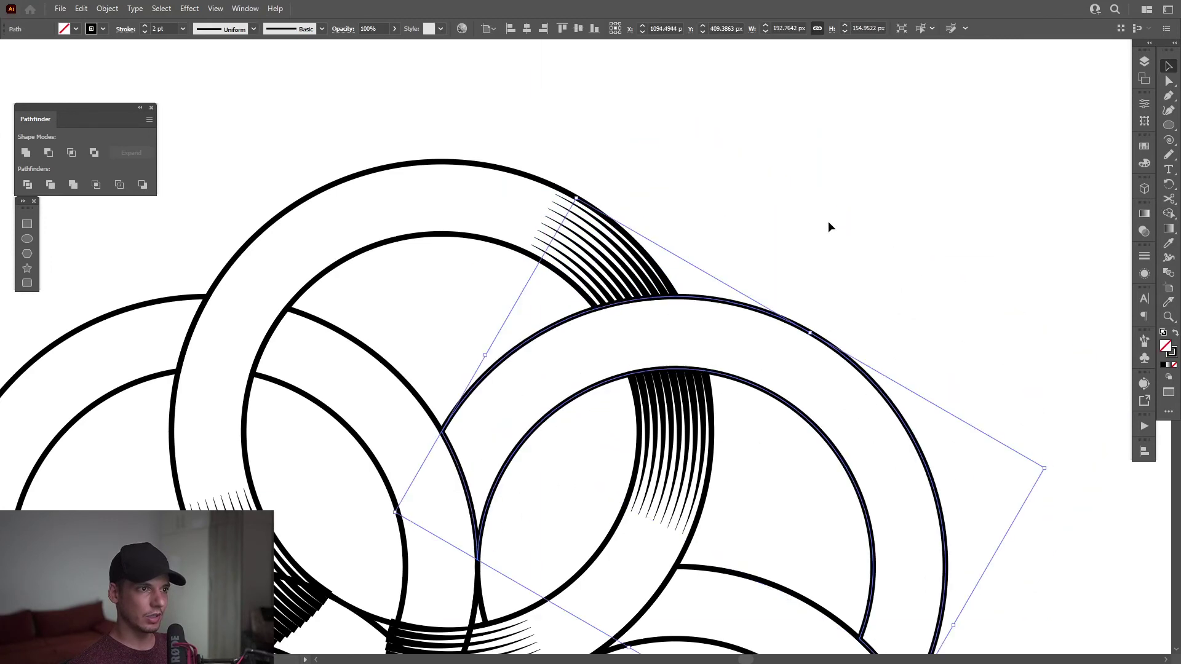
{"action": "left_click", "coordinate": [829, 222]}
{"action": "left_click_drag", "start_coordinate": [719, 268], "coordinate": [827, 223]}
{"action": "left_click_drag", "start_coordinate": [752, 228], "coordinate": [818, 153]}
{"action": "key", "text": "ctrl+z"}
{"action": "left_click", "coordinate": [884, 195]}
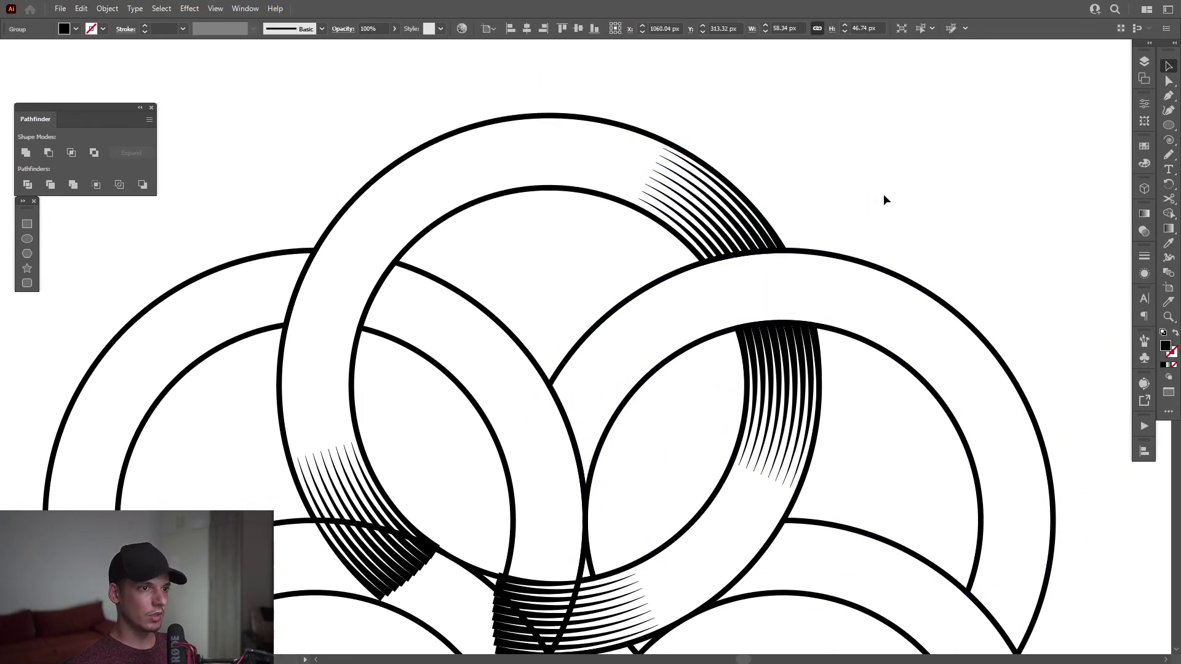
{"action": "left_click", "coordinate": [883, 200]}
Select the upper-left ring and the top ring's bottom line group, and remove the line portions overlapping that ring with Shape Builder
{"action": "scroll", "coordinate": [883, 200], "scroll_direction": "down", "scroll_amount": 3}
{"action": "scroll", "coordinate": [818, 328], "scroll_direction": "up", "scroll_amount": 2}
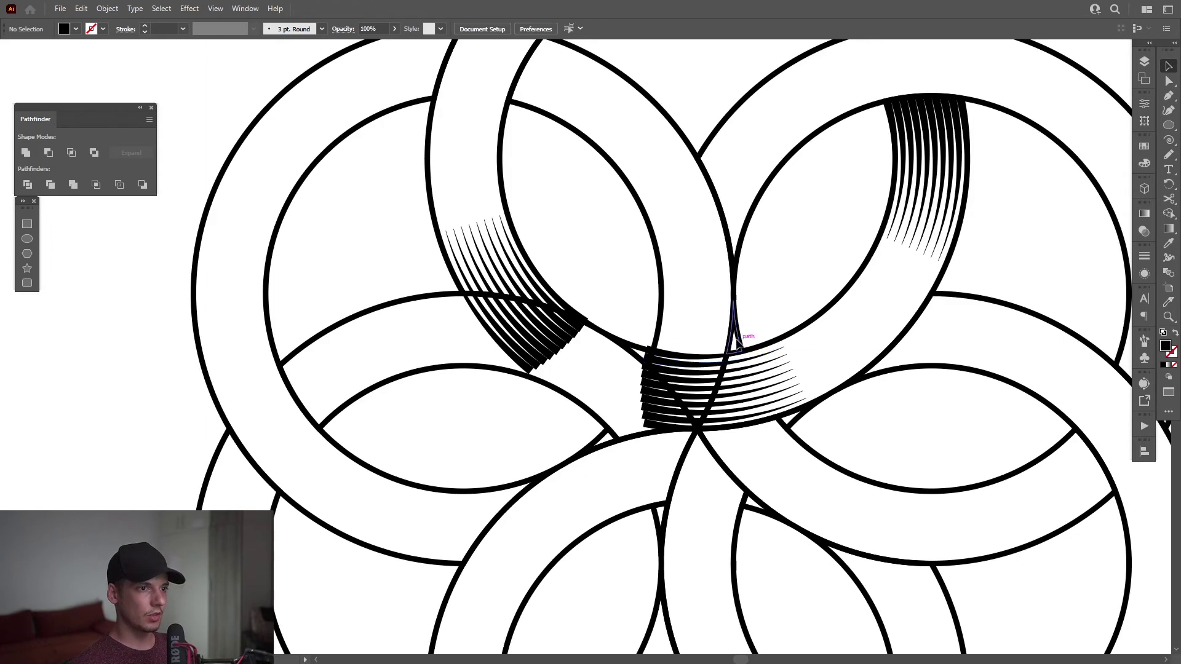
{"action": "left_click", "coordinate": [732, 333]}
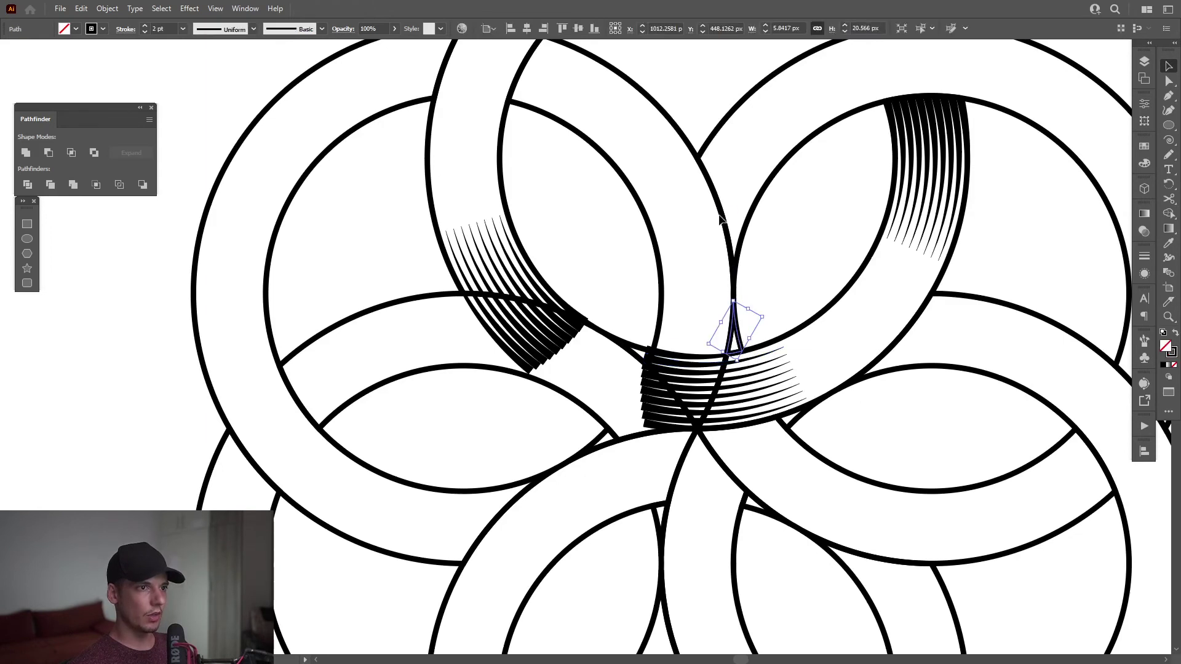
{"action": "left_click", "coordinate": [661, 269]}
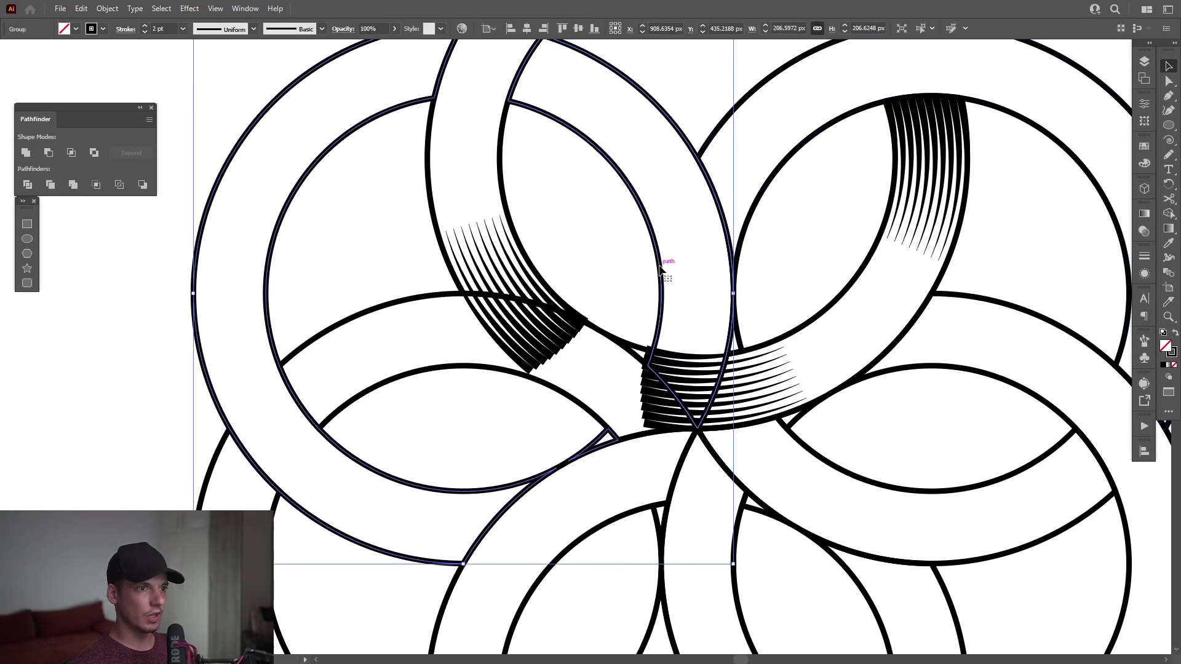
{"action": "left_click_drag", "start_coordinate": [659, 266], "coordinate": [656, 261]}
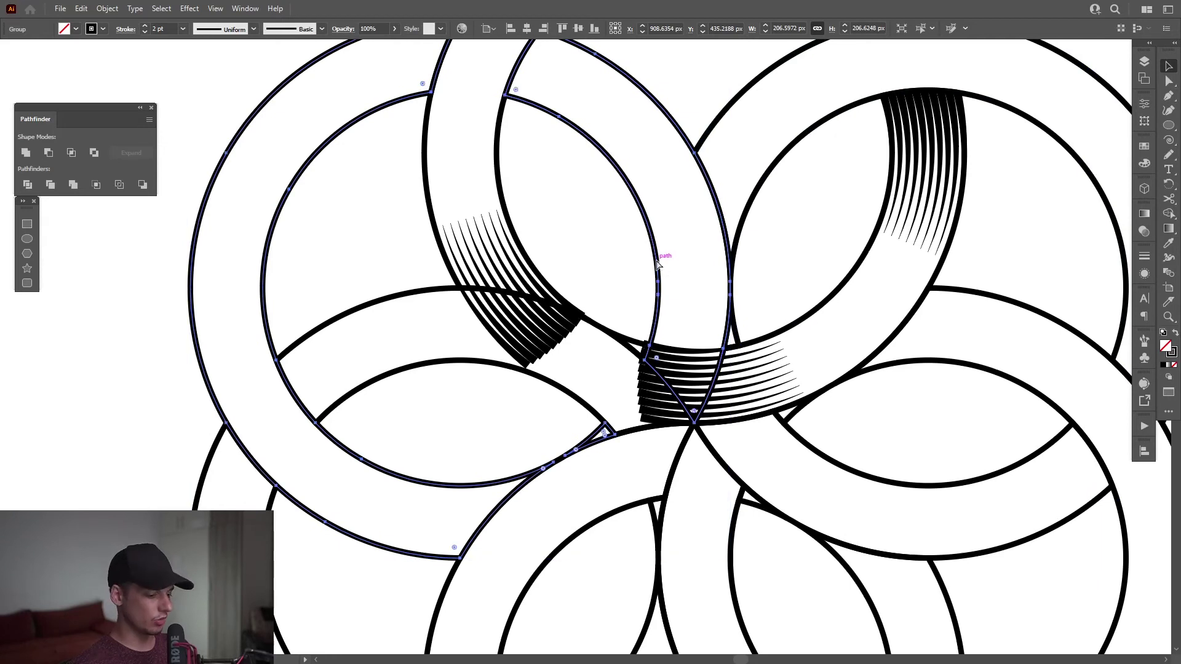
{"action": "scroll", "coordinate": [707, 328], "scroll_direction": "up", "scroll_amount": 1}
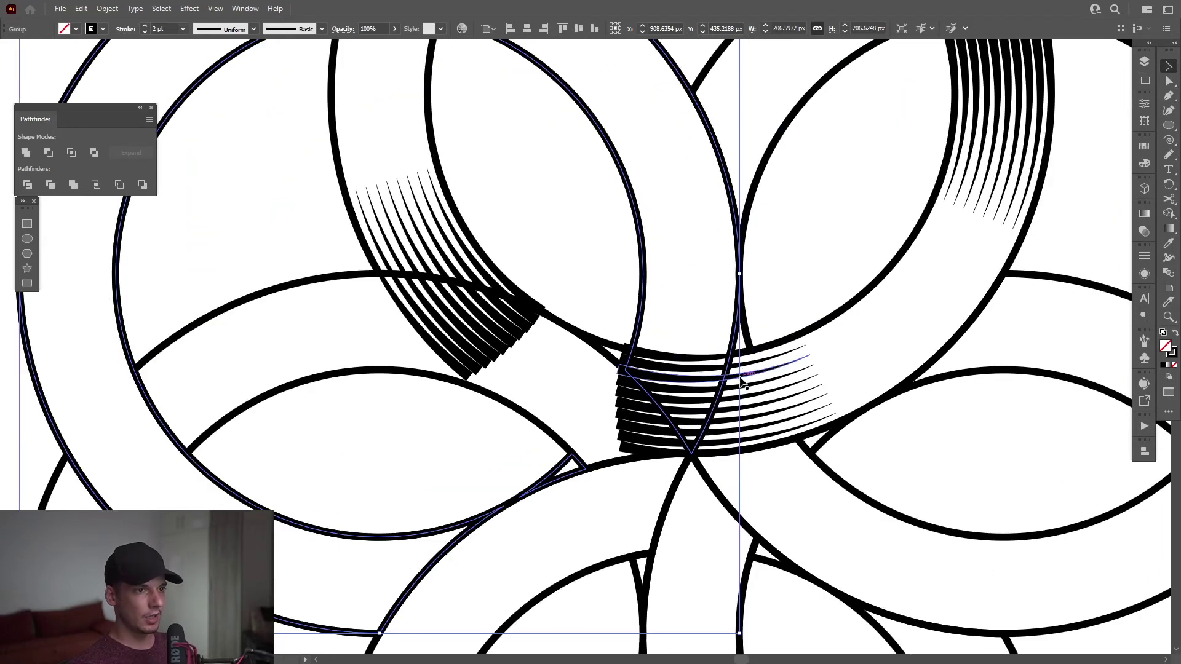
{"action": "left_click", "coordinate": [740, 378], "text": "shift"}
{"action": "key", "text": "shift+m"}
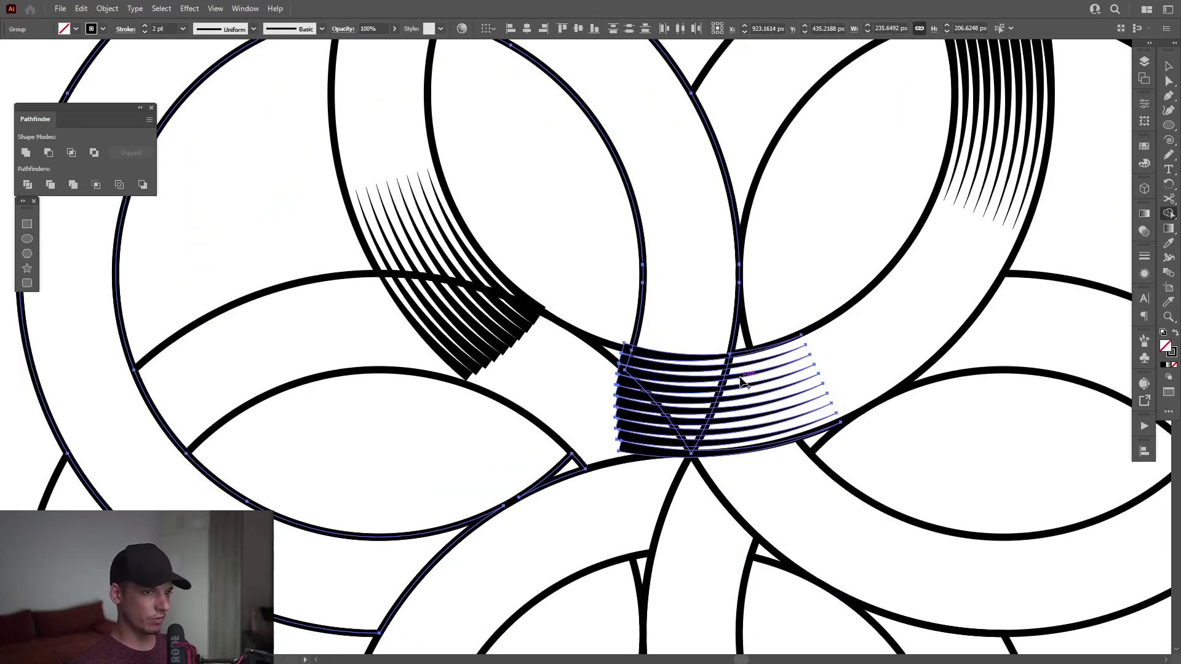
{"action": "left_click_drag", "start_coordinate": [702, 336], "coordinate": [690, 454]}
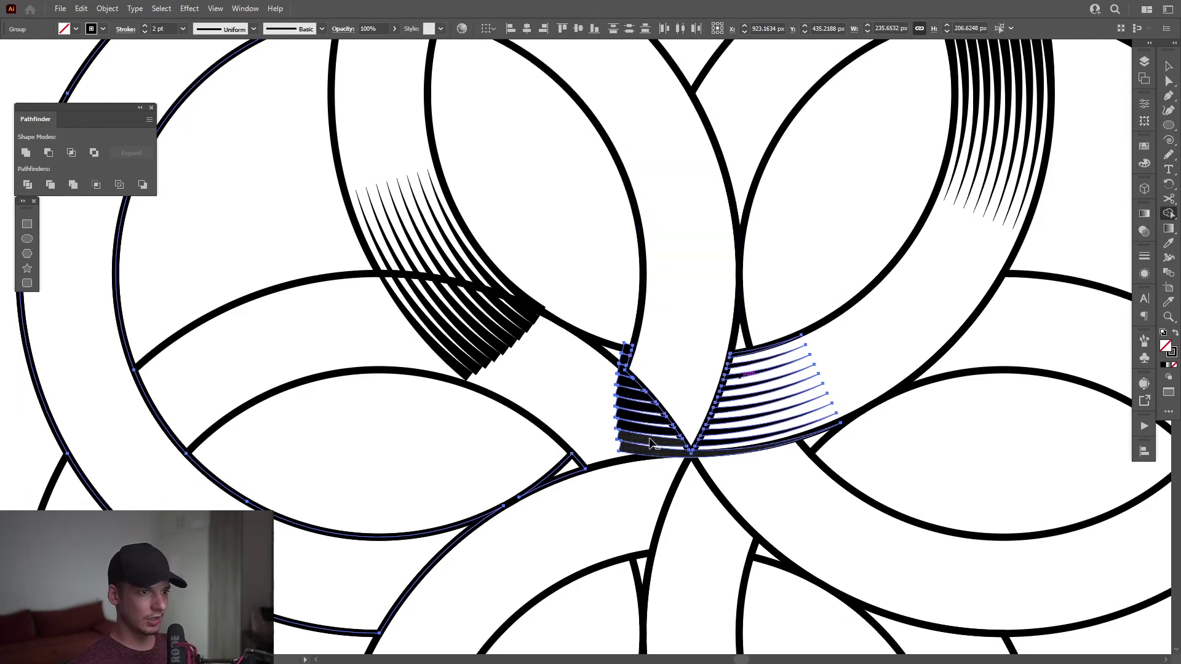
{"action": "left_click", "coordinate": [633, 345], "text": "alt"}
{"action": "scroll", "coordinate": [694, 454], "scroll_direction": "up", "scroll_amount": 3}
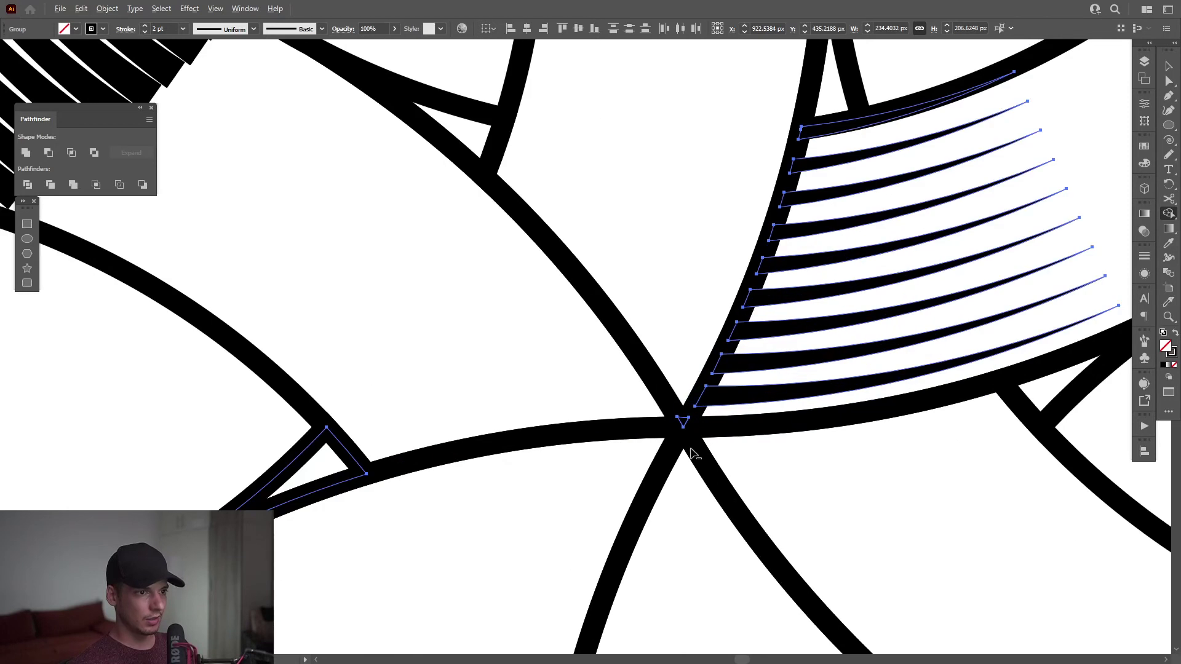
{"action": "scroll", "coordinate": [682, 437], "scroll_direction": "down", "scroll_amount": 4}
{"action": "key", "text": "v"}
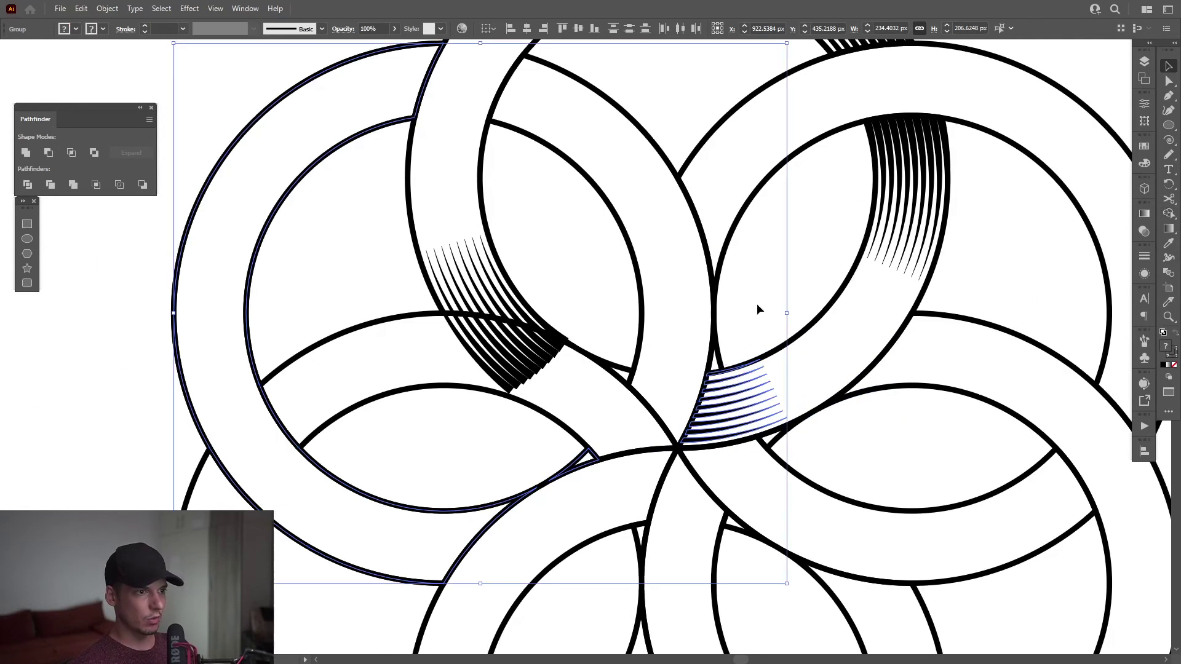
{"action": "left_click", "coordinate": [762, 280]}
Ungroup the top ring's outline and deselect it
{"action": "left_click_drag", "start_coordinate": [762, 280], "coordinate": [843, 349]}
{"action": "left_click", "coordinate": [564, 264]}
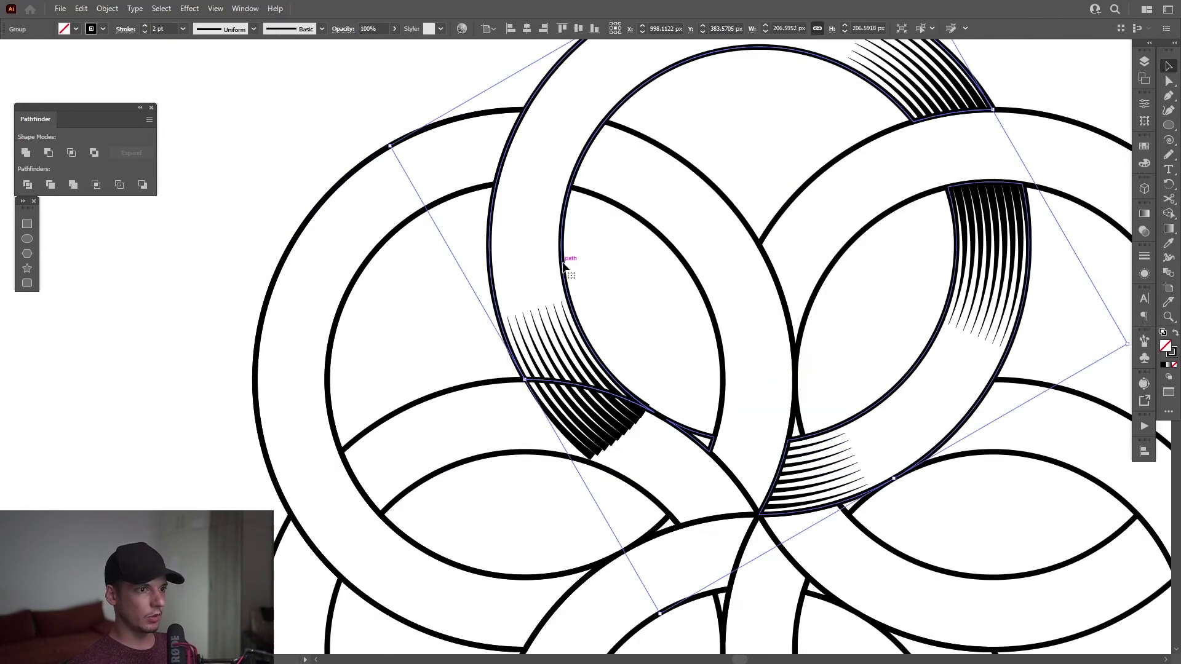
{"action": "right_click", "coordinate": [565, 265]}
{"action": "left_click", "coordinate": [618, 352]}
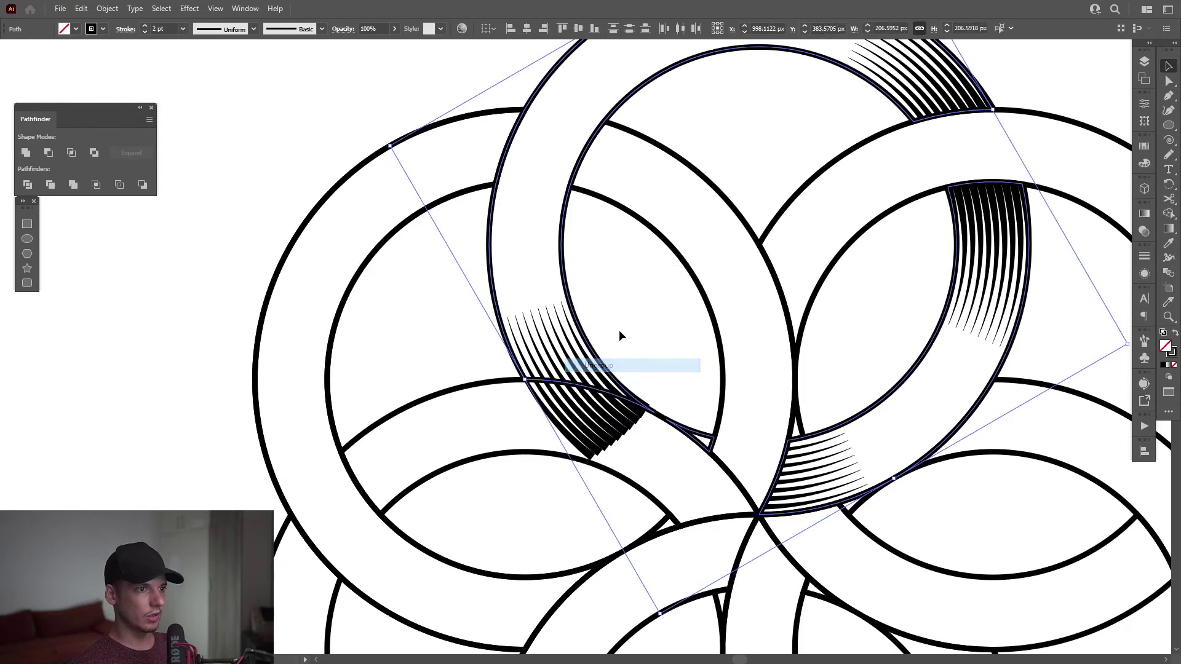
{"action": "left_click", "coordinate": [567, 279]}
{"action": "right_click", "coordinate": [566, 279]}
{"action": "left_click", "coordinate": [606, 247]}
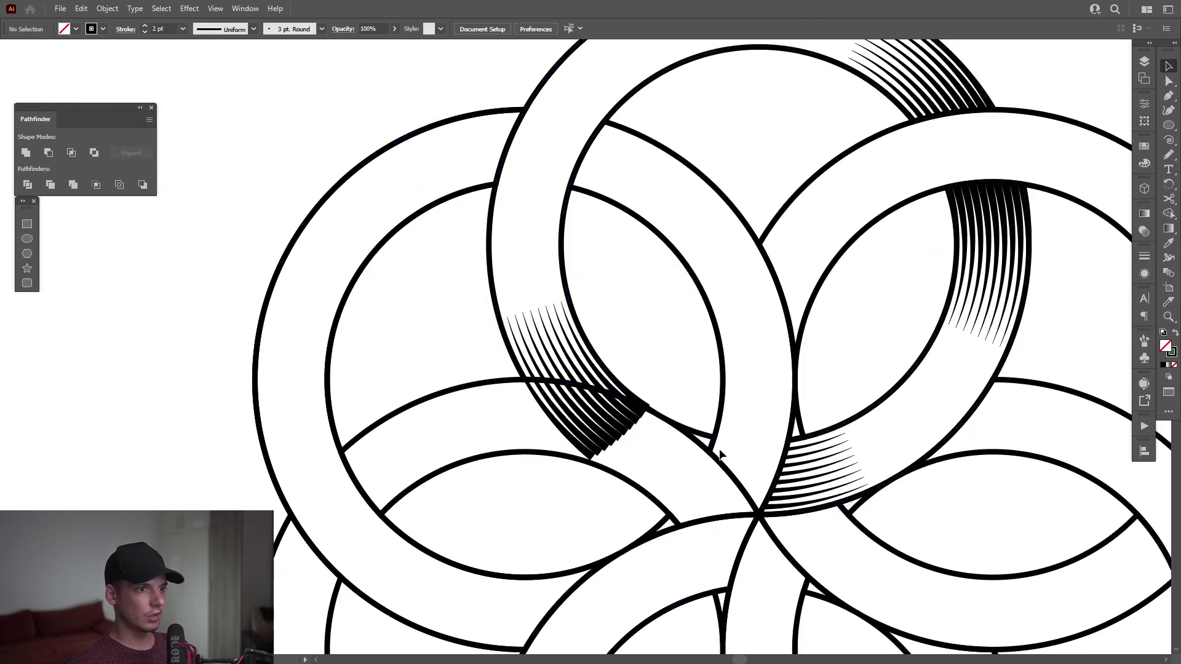
Swap fill and stroke on the small triangular gap beside the top ring's lower-left inner edge to make it solid black
{"action": "left_click", "coordinate": [709, 441]}
{"action": "scroll", "coordinate": [707, 440], "scroll_direction": "up", "scroll_amount": 3}
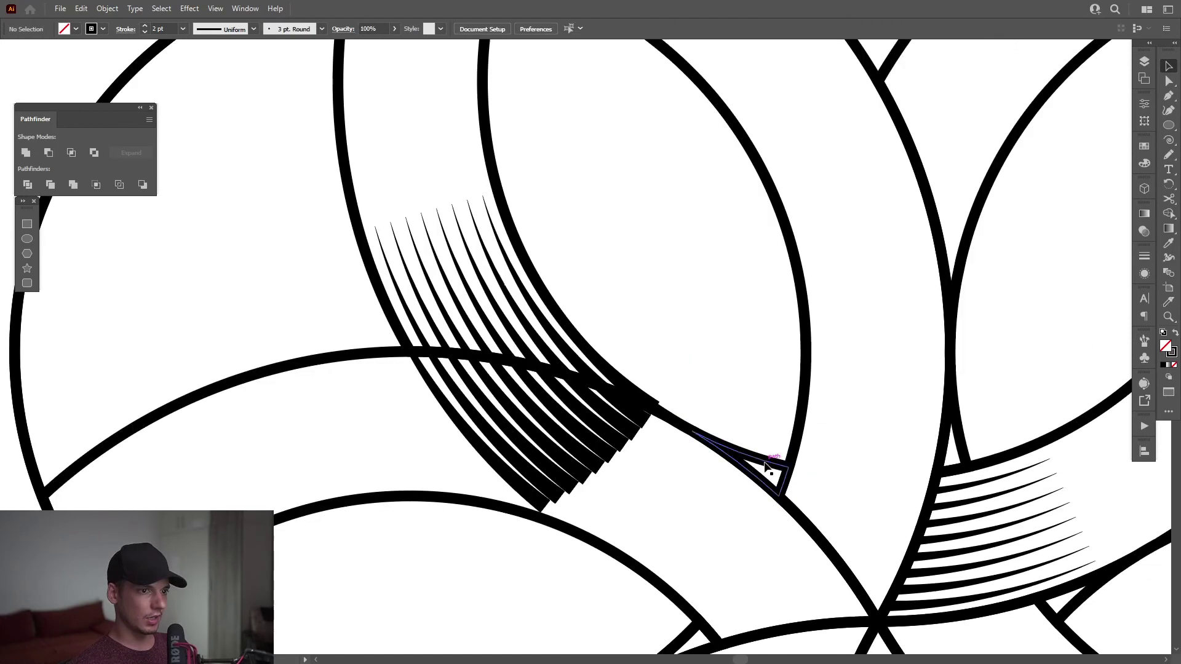
{"action": "left_click", "coordinate": [765, 463]}
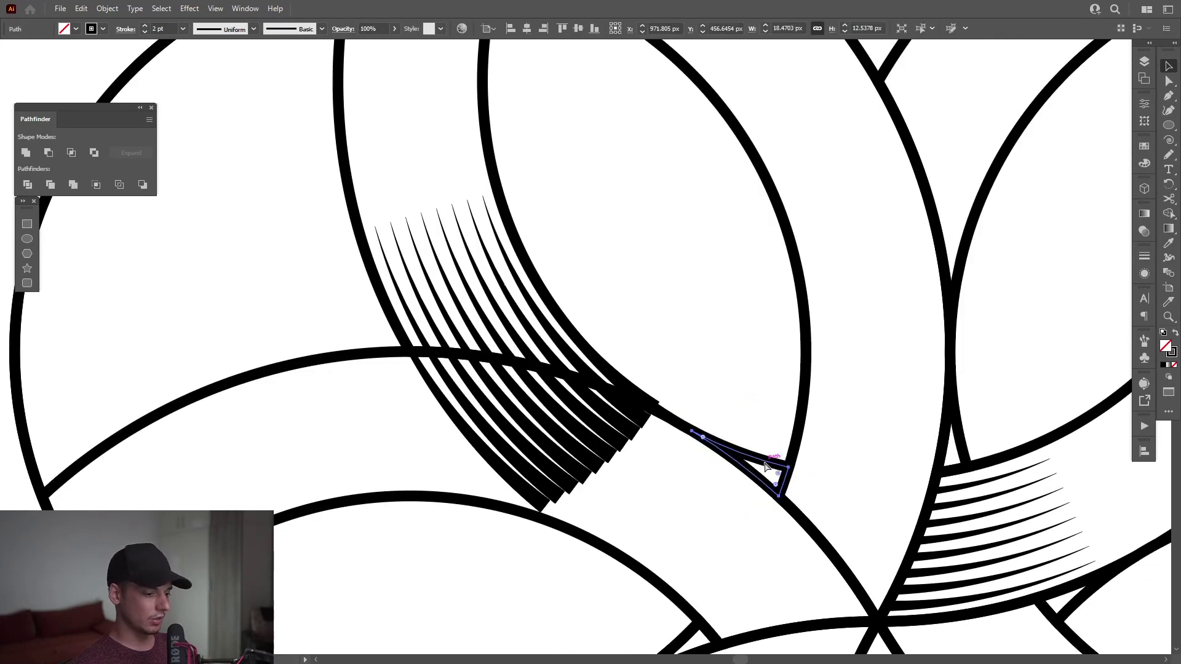
{"action": "left_click", "coordinate": [766, 467]}
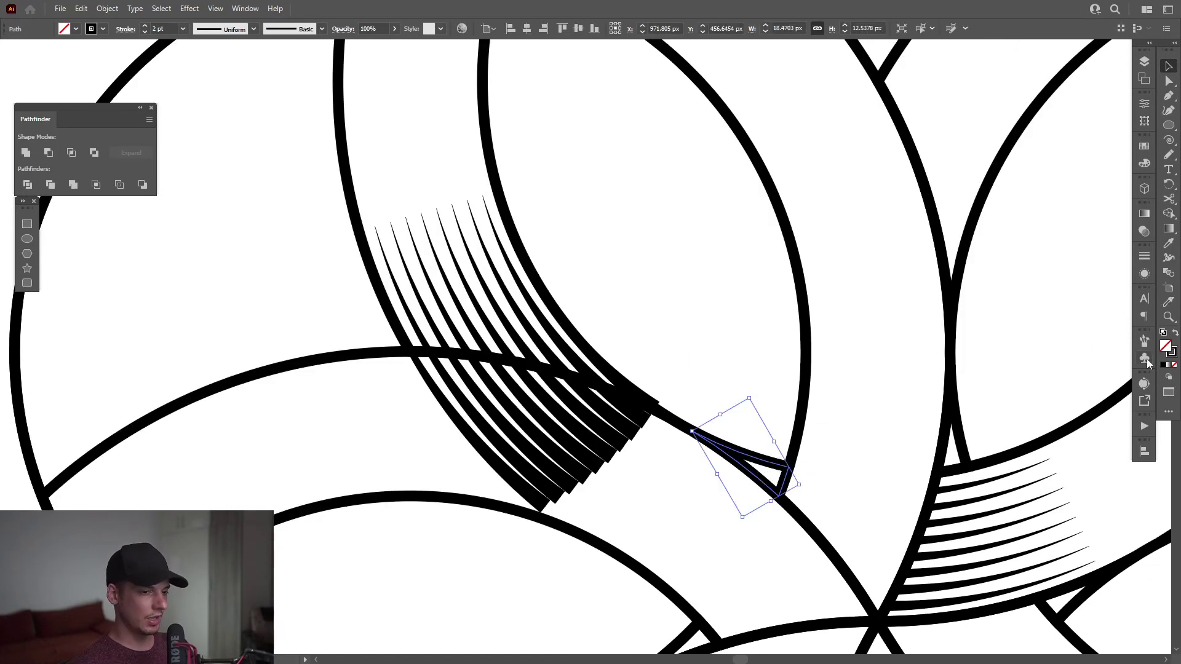
{"action": "left_click", "coordinate": [1175, 333]}
{"action": "left_click", "coordinate": [648, 292]}
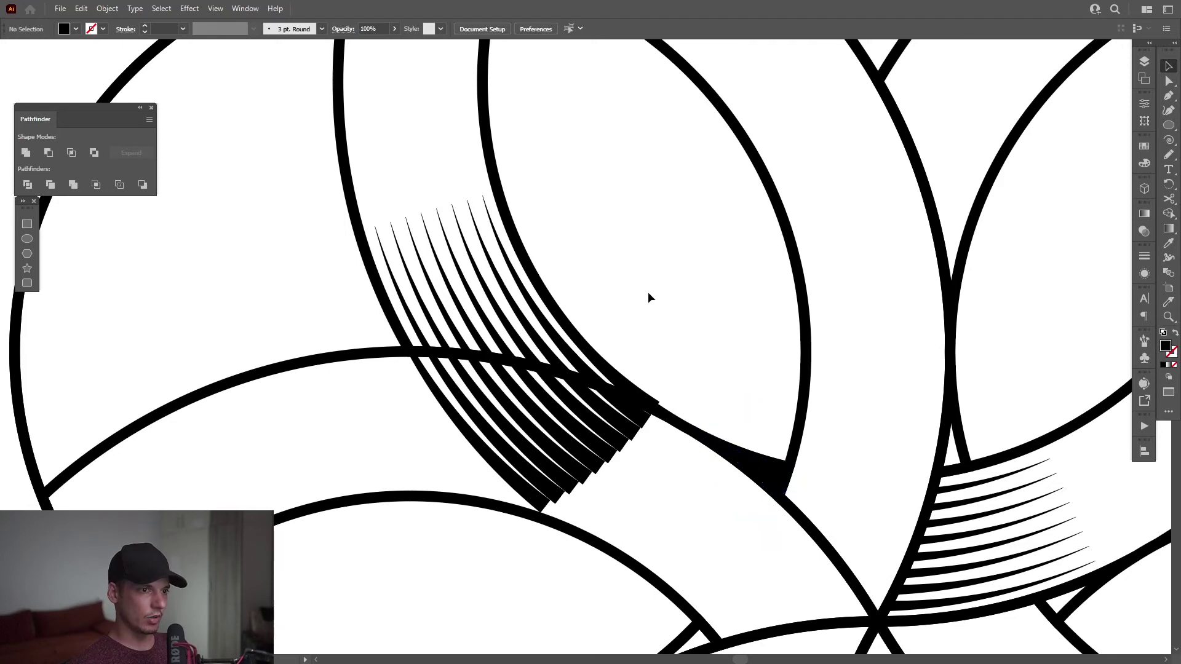
{"action": "left_click", "coordinate": [755, 474]}
{"action": "left_click", "coordinate": [710, 288]}
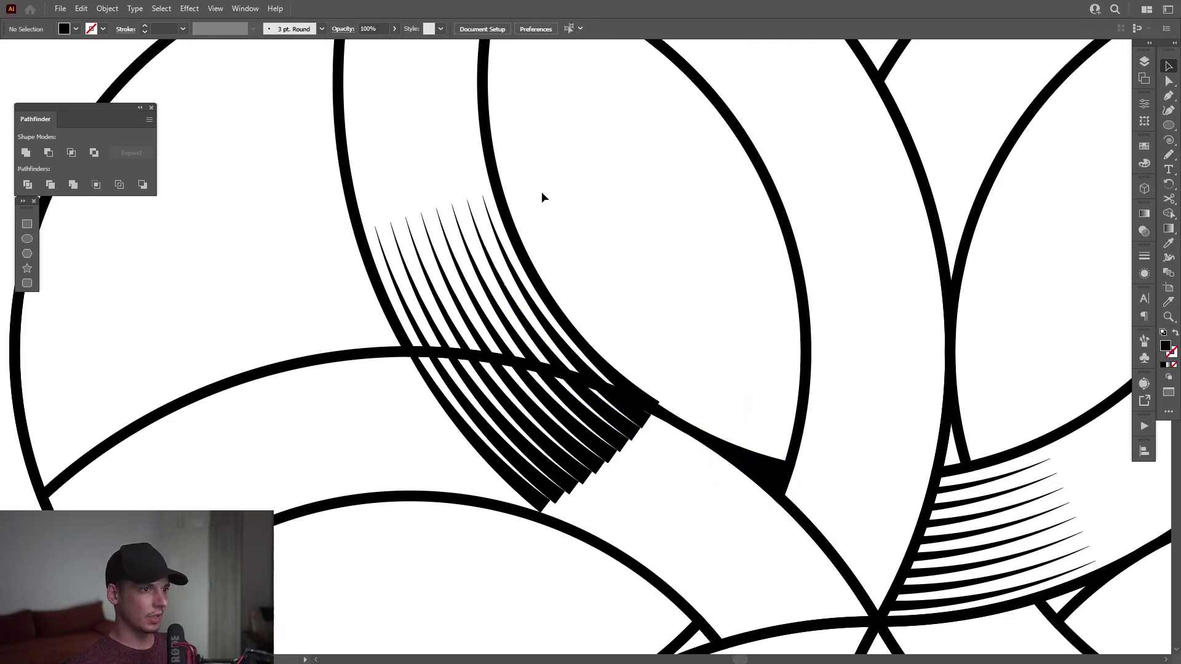
Copy the top ring's large outline section and paste the copy in front, in the same place
{"action": "left_click", "coordinate": [495, 173]}
{"action": "left_click_drag", "start_coordinate": [562, 152], "coordinate": [659, 230]}
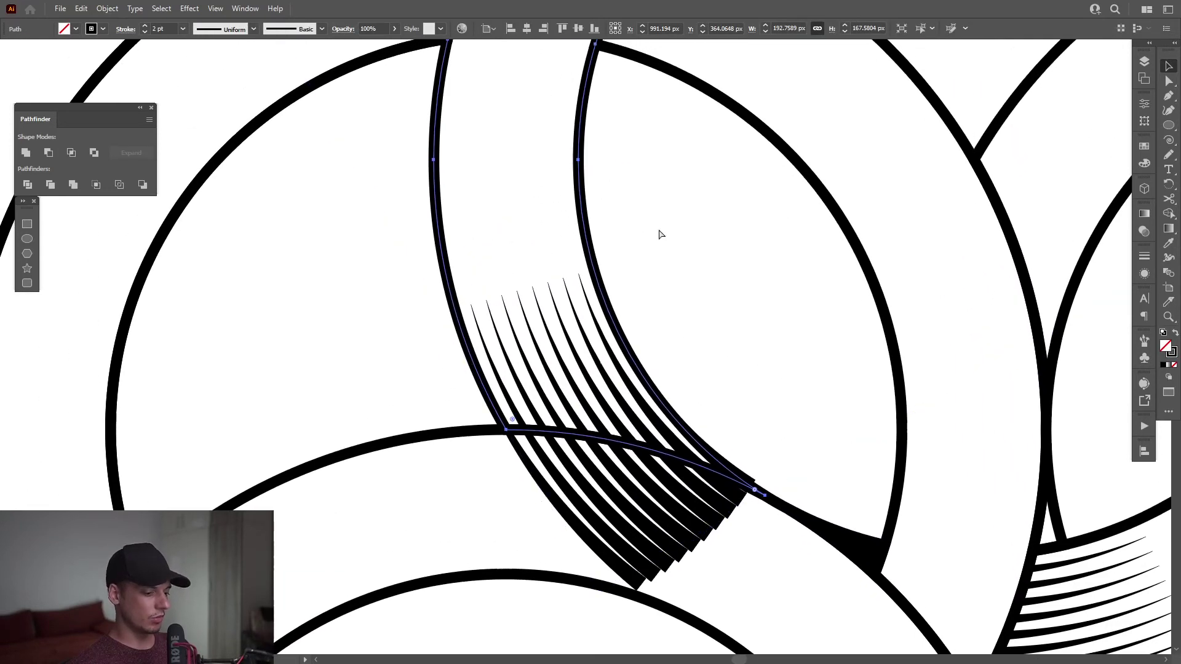
{"action": "key", "text": "ctrl+c"}
{"action": "key", "text": "ctrl+f"}
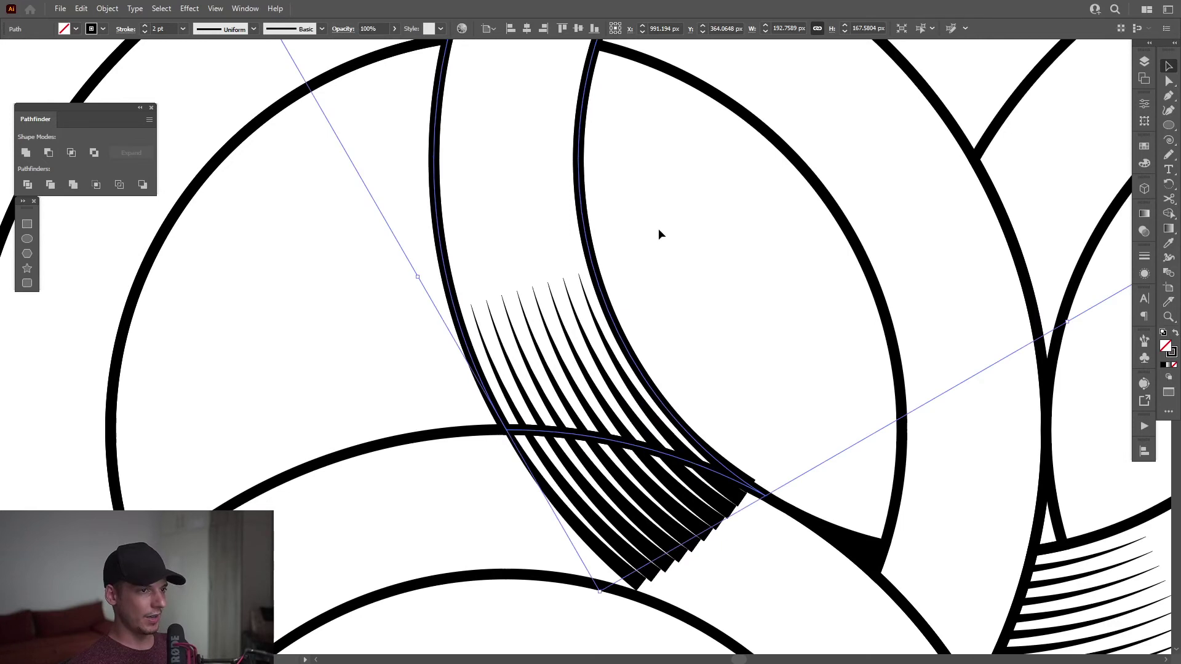
Add the lower-left line group to the selection and remove the line ends extending past the ring crossing with Shape Builder
{"action": "left_click", "coordinate": [608, 351], "text": "shift"}
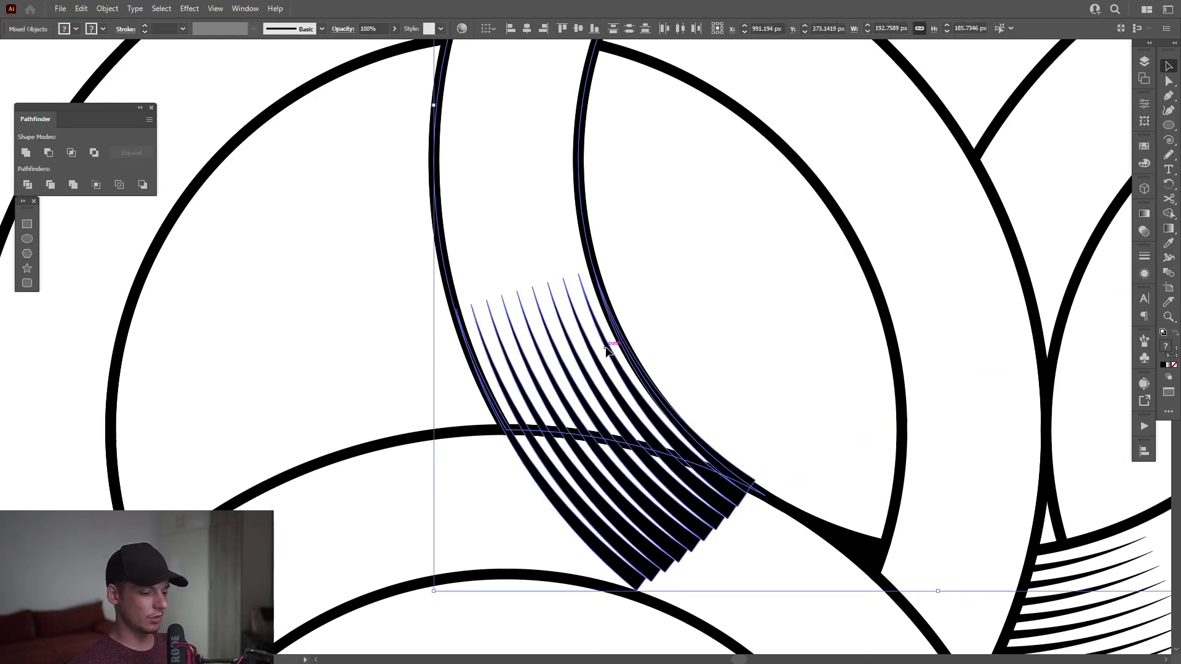
{"action": "key", "text": "shift+m"}
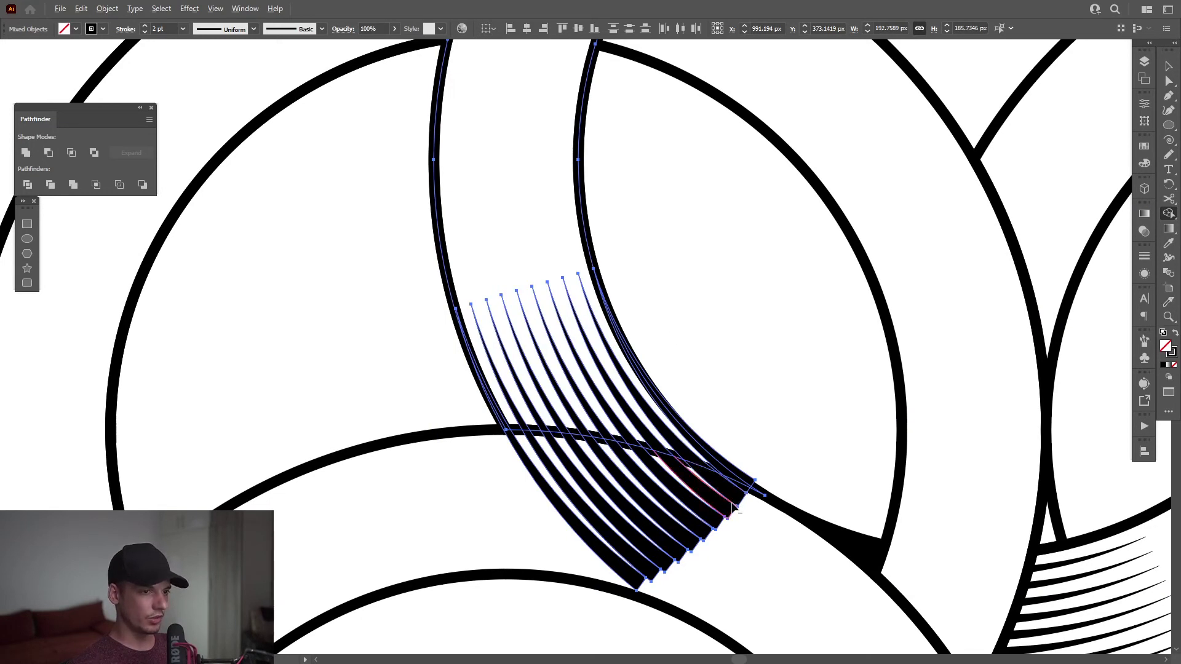
{"action": "mouse_move", "coordinate": [738, 492]}
{"action": "left_mouse_down"}
{"action": "mouse_move", "coordinate": [650, 528]}
{"action": "mouse_move", "coordinate": [548, 544]}
{"action": "left_mouse_up"}
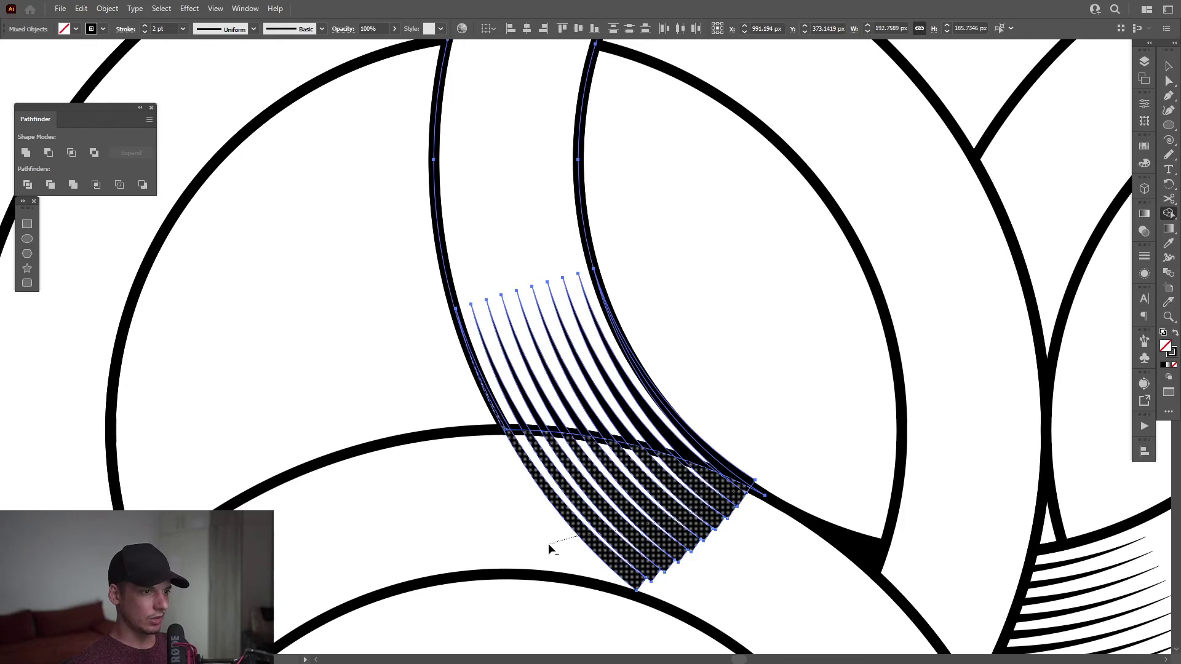
{"action": "scroll", "coordinate": [735, 454], "scroll_direction": "up", "scroll_amount": 5}
{"action": "left_click_drag", "start_coordinate": [759, 500], "coordinate": [763, 508]}
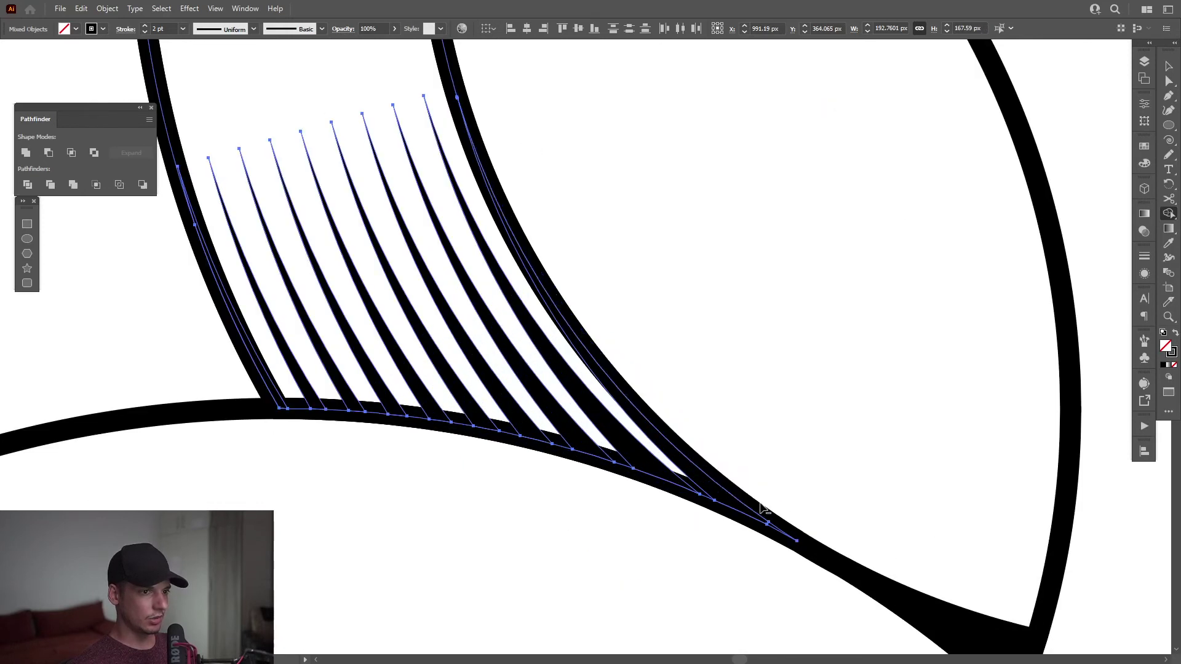
Remove the line slivers extending past the ring's inner and outer edges at the right-hand crossing with Shape Builder, using the ring outline section
{"action": "scroll", "coordinate": [767, 541], "scroll_direction": "down", "scroll_amount": 5}
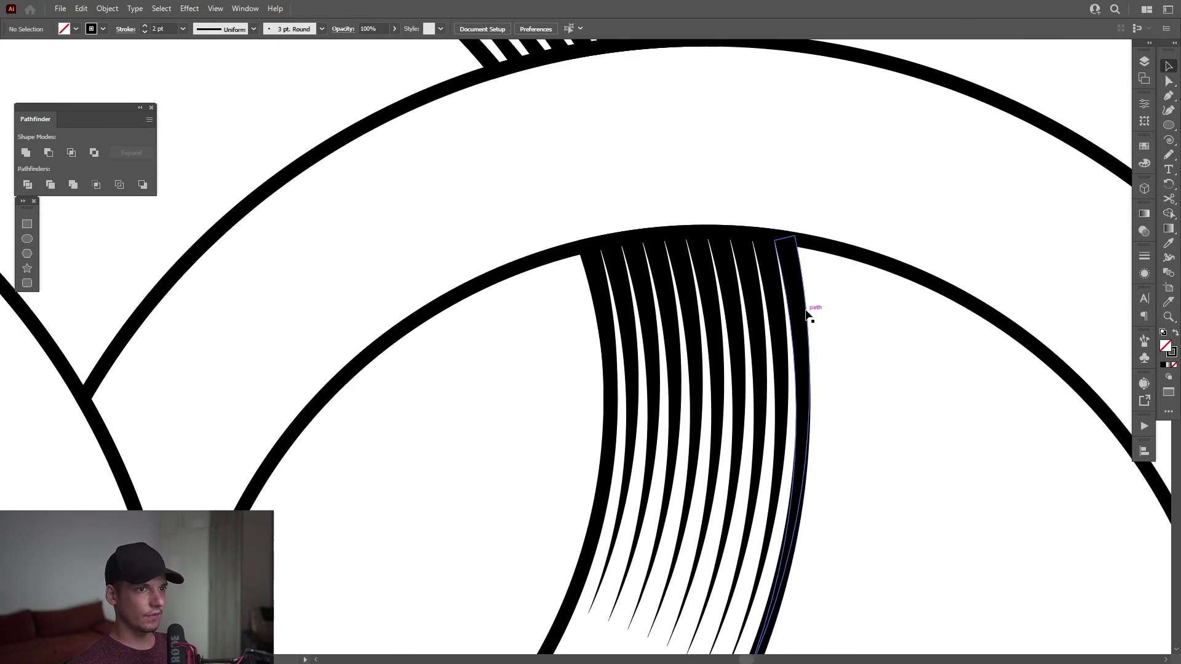
{"action": "left_click", "coordinate": [808, 313]}
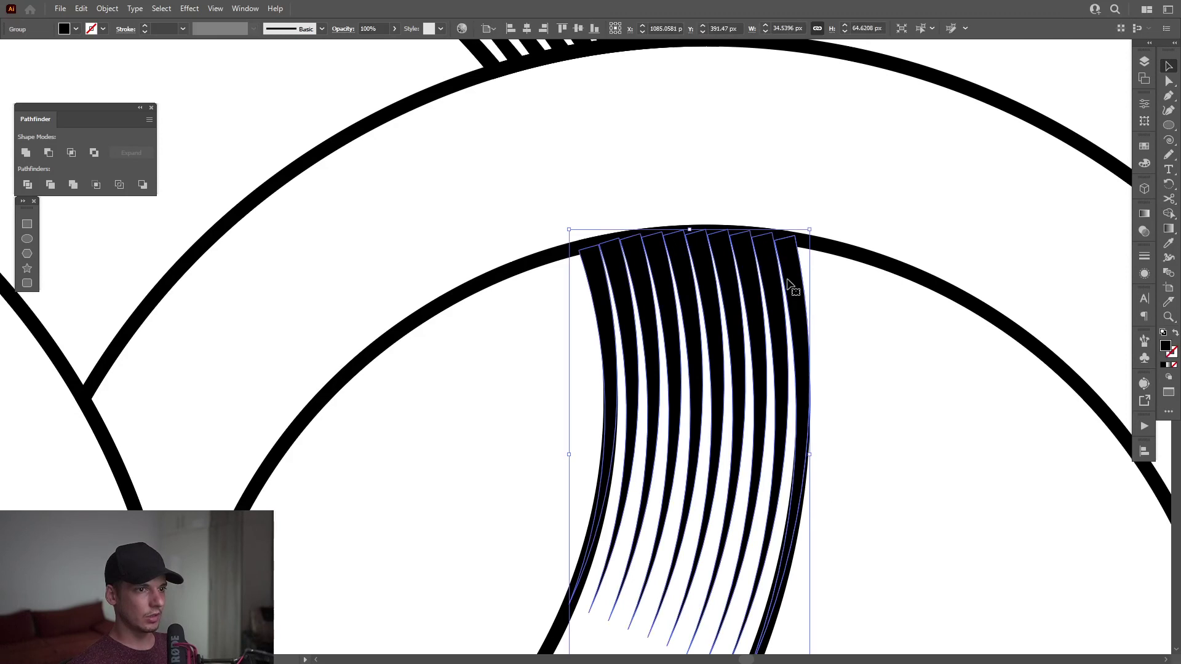
{"action": "scroll", "coordinate": [795, 254], "scroll_direction": "down", "scroll_amount": 4}
{"action": "scroll", "coordinate": [791, 181], "scroll_direction": "down", "scroll_amount": 2}
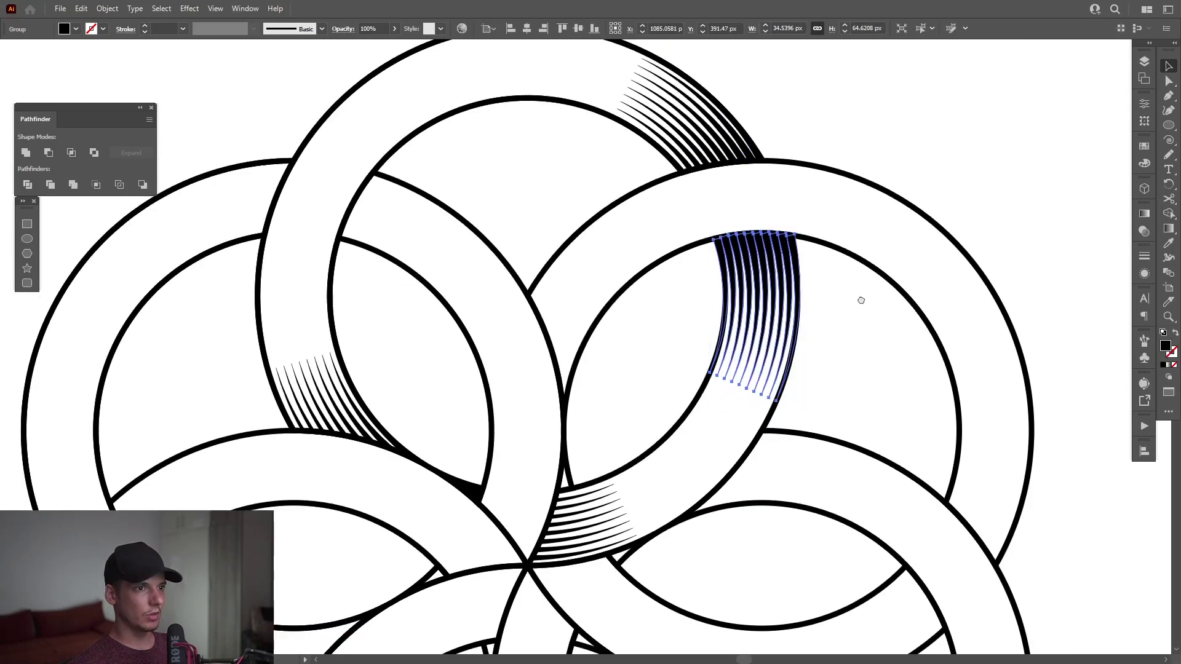
{"action": "left_click", "coordinate": [750, 456]}
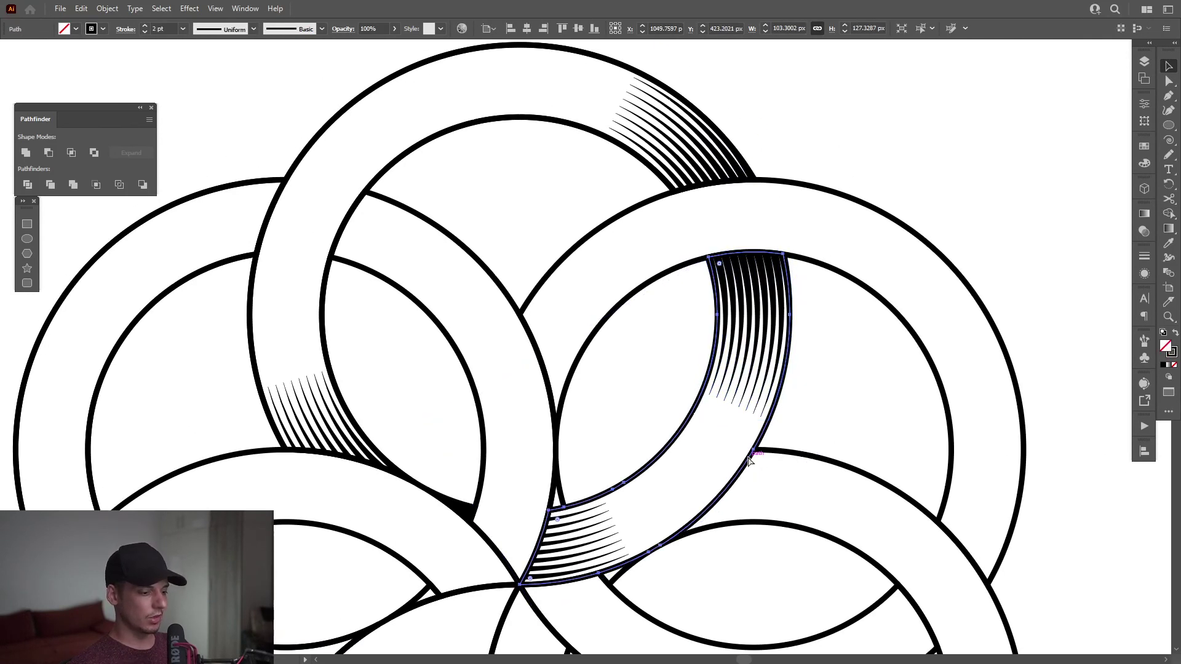
{"action": "scroll", "coordinate": [792, 315], "scroll_direction": "up", "scroll_amount": 3}
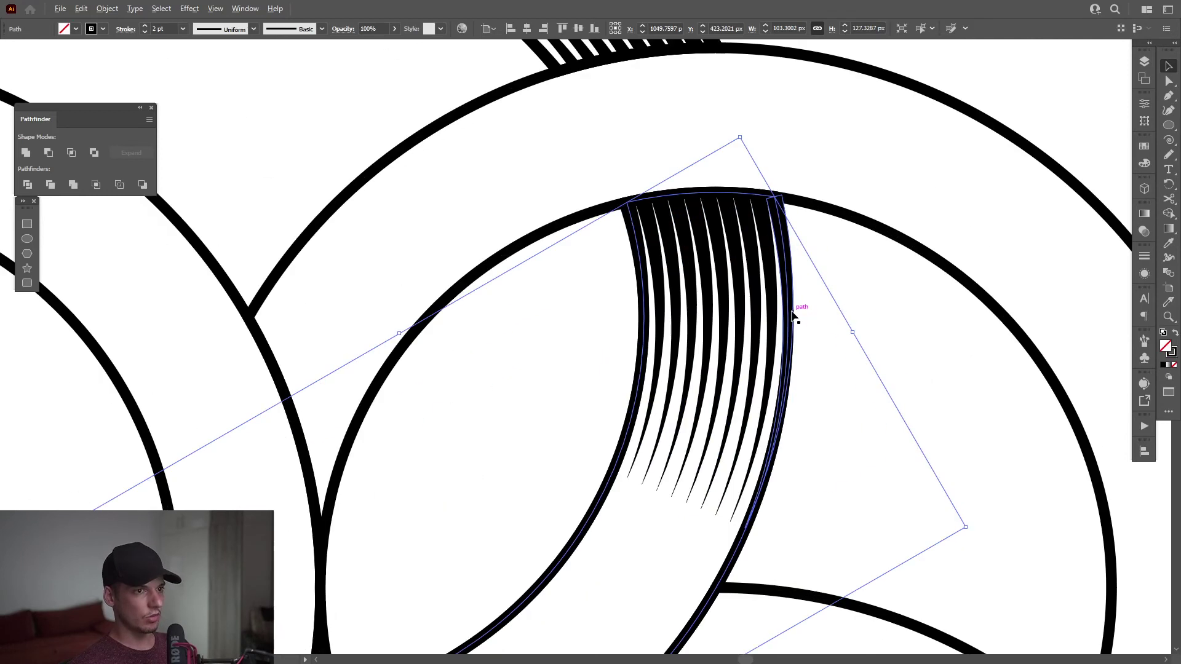
{"action": "left_click", "coordinate": [772, 280], "text": "shift"}
{"action": "scroll", "coordinate": [776, 229], "scroll_direction": "up", "scroll_amount": 3}
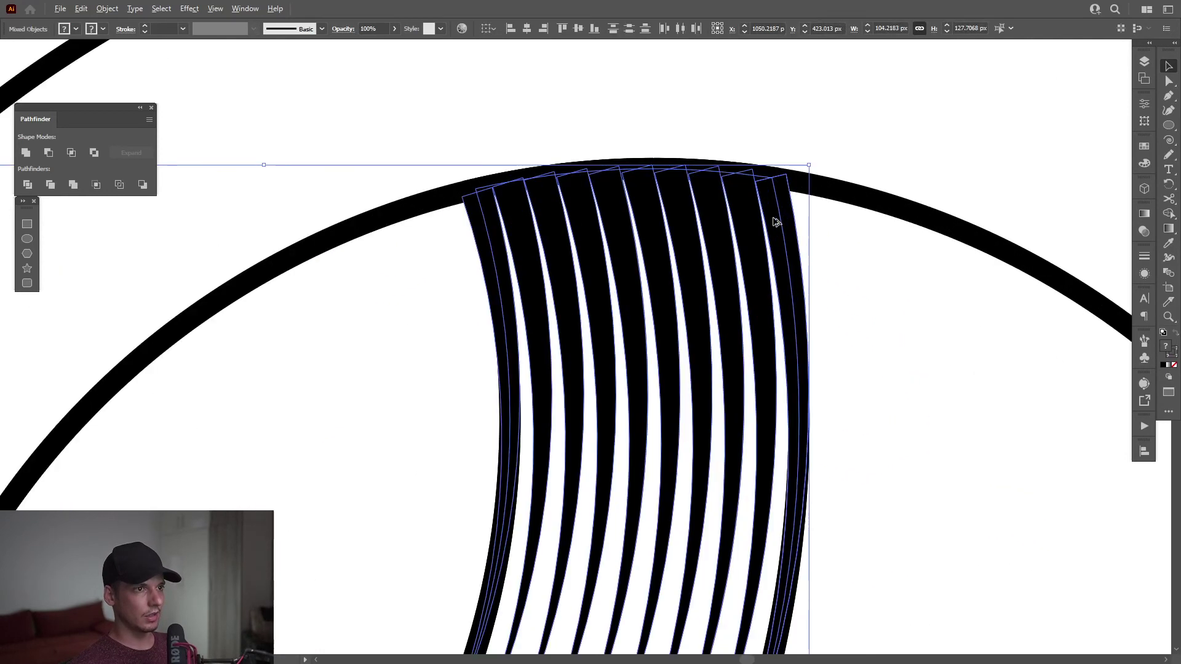
{"action": "key", "text": "shift+m"}
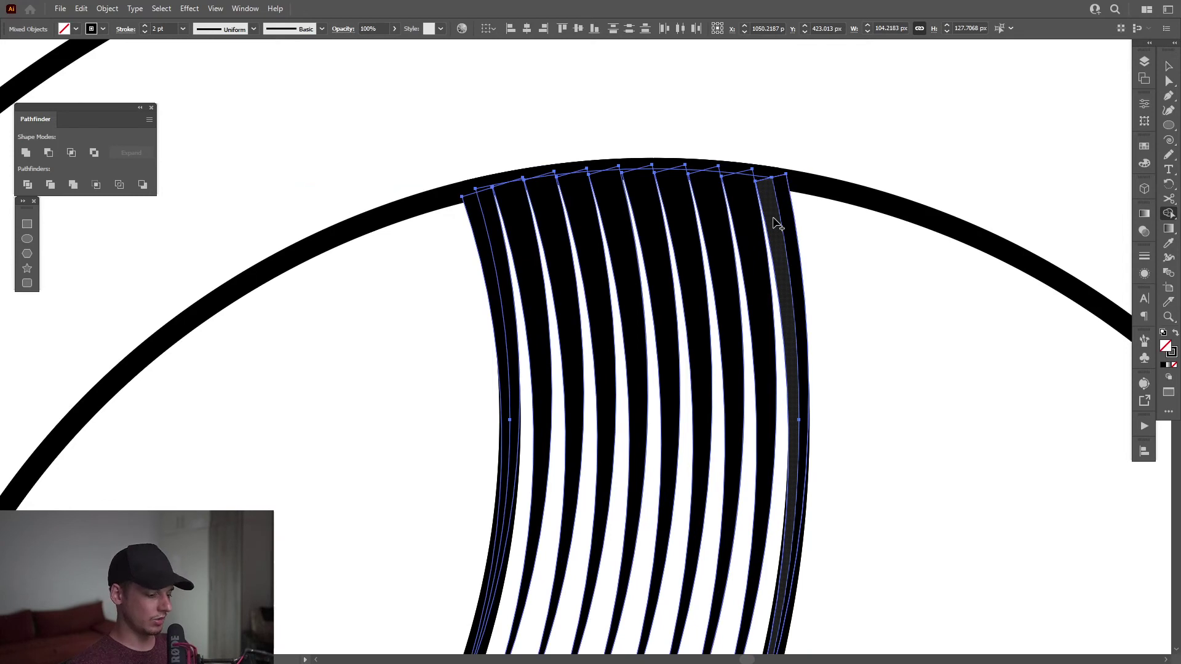
{"action": "left_click", "coordinate": [788, 211], "text": "alt"}
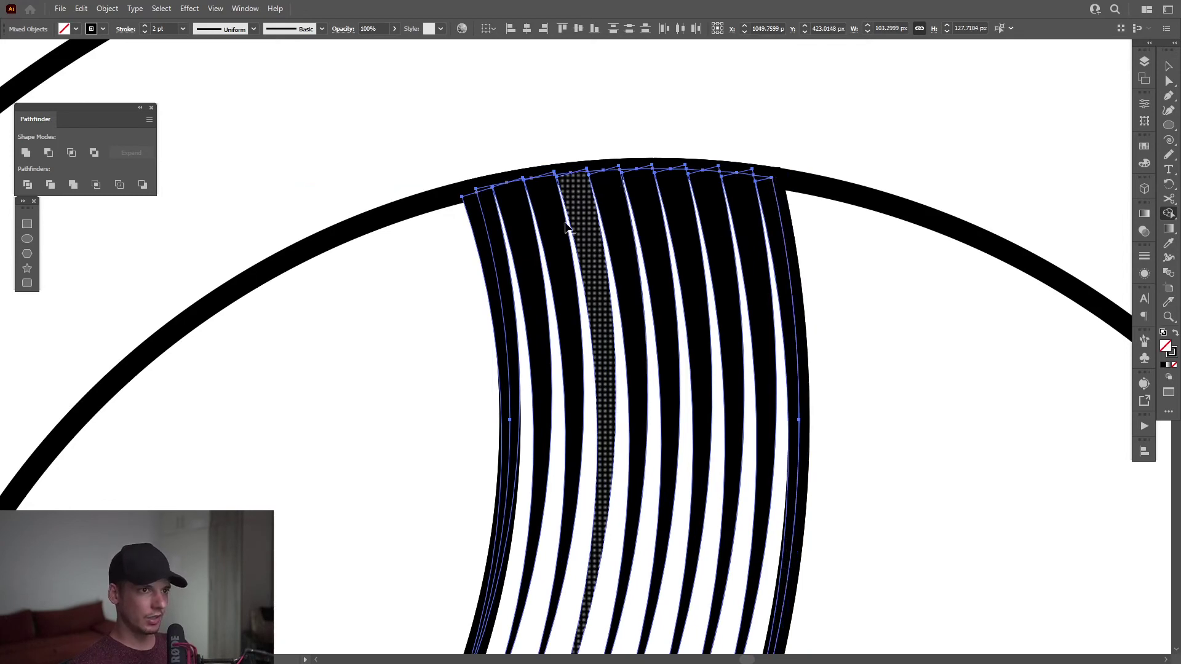
{"action": "left_click", "coordinate": [482, 234], "text": "alt"}
{"action": "key", "text": "v"}
{"action": "scroll", "coordinate": [468, 303], "scroll_direction": "down", "scroll_amount": 3}
{"action": "left_click", "coordinate": [708, 361]}
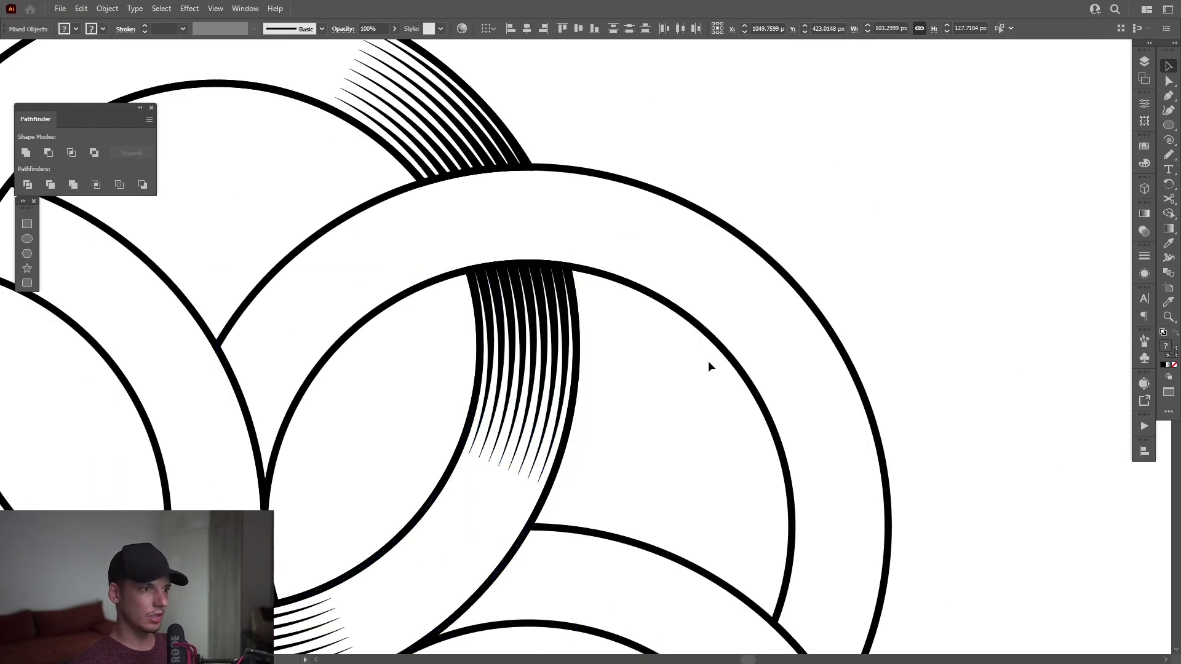
Lower the top ring's upper-right line group to 57% opacity and shift it about 0.5 px left to align with the ring outline
{"action": "left_click_drag", "start_coordinate": [631, 336], "coordinate": [716, 281]}
{"action": "left_click_drag", "start_coordinate": [552, 148], "coordinate": [792, 454]}
{"action": "left_click", "coordinate": [691, 342]}
{"action": "scroll", "coordinate": [740, 323], "scroll_direction": "up", "scroll_amount": 2}
{"action": "left_click", "coordinate": [769, 379]}
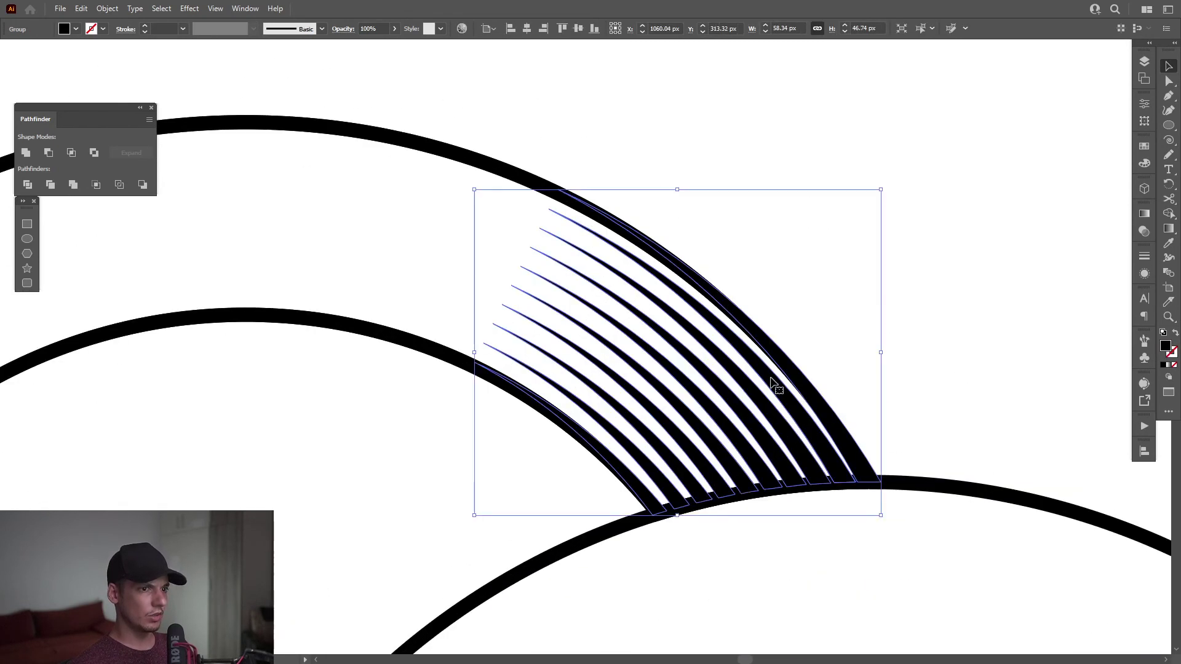
{"action": "scroll", "coordinate": [769, 379], "scroll_direction": "down", "scroll_amount": 1}
{"action": "scroll", "coordinate": [845, 447], "scroll_direction": "up", "scroll_amount": 2}
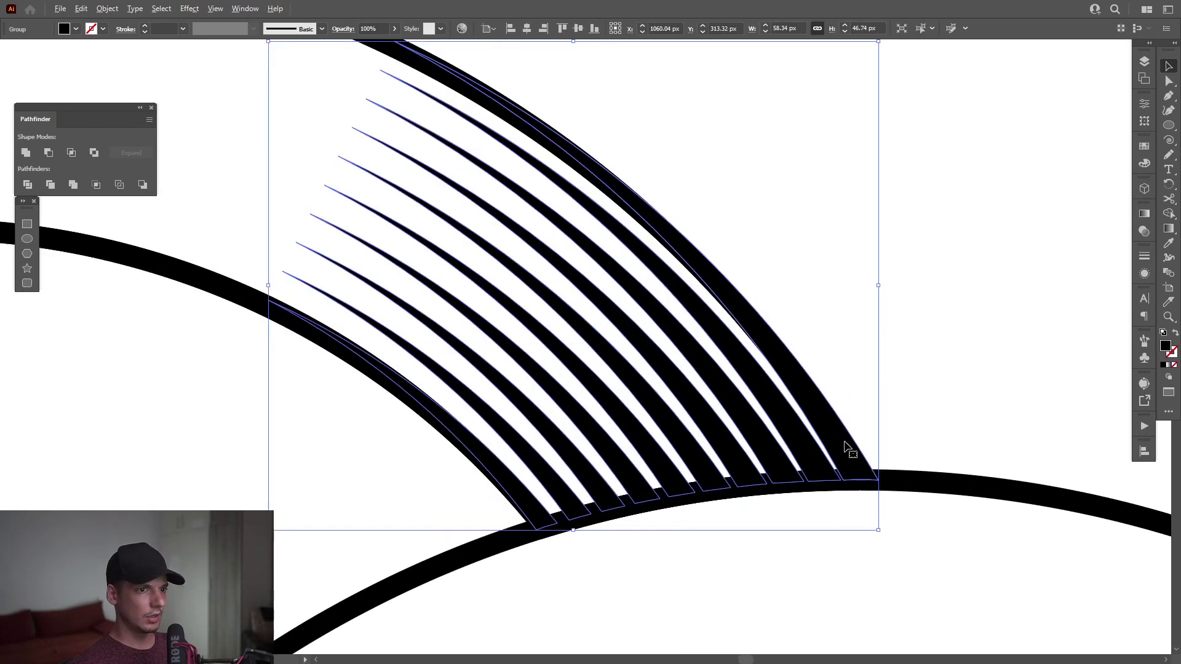
{"action": "left_click", "coordinate": [395, 29]}
{"action": "left_click", "coordinate": [373, 45]}
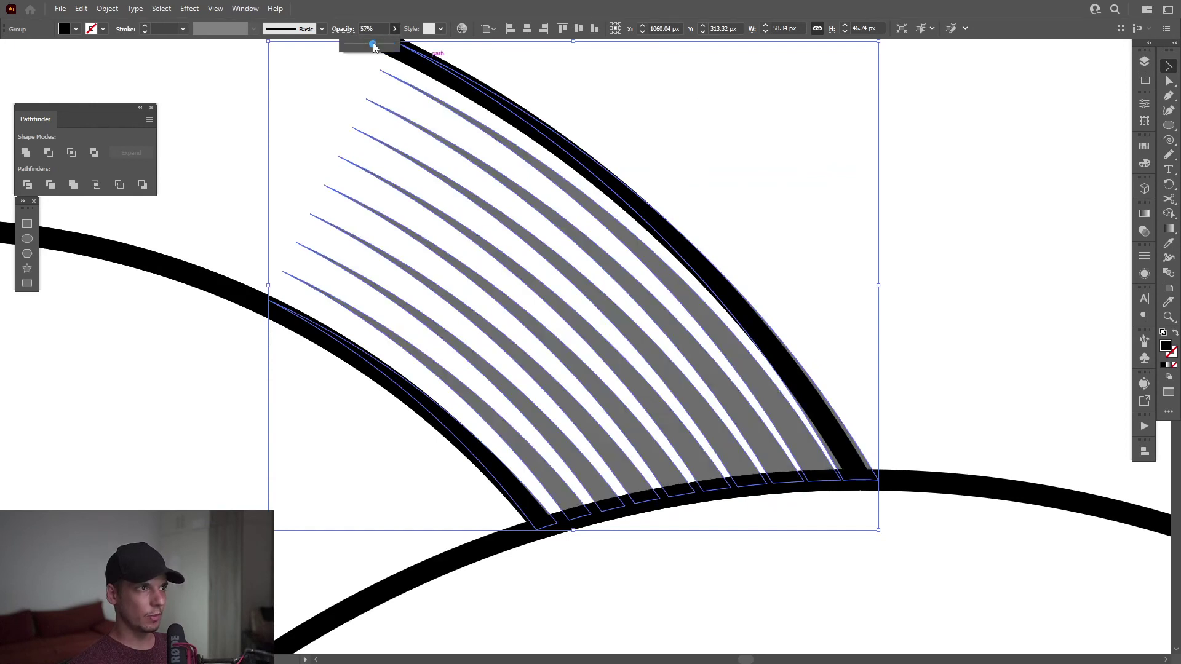
{"action": "scroll", "coordinate": [888, 434], "scroll_direction": "up", "scroll_amount": 2}
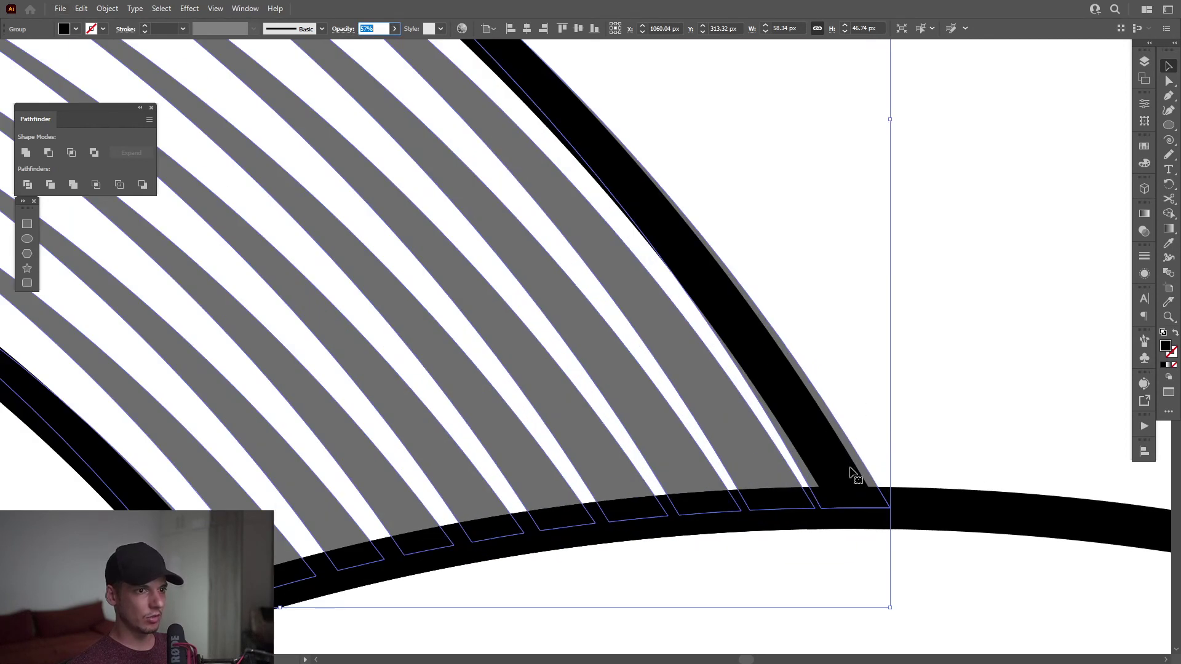
{"action": "scroll", "coordinate": [855, 474], "scroll_direction": "down", "scroll_amount": 2}
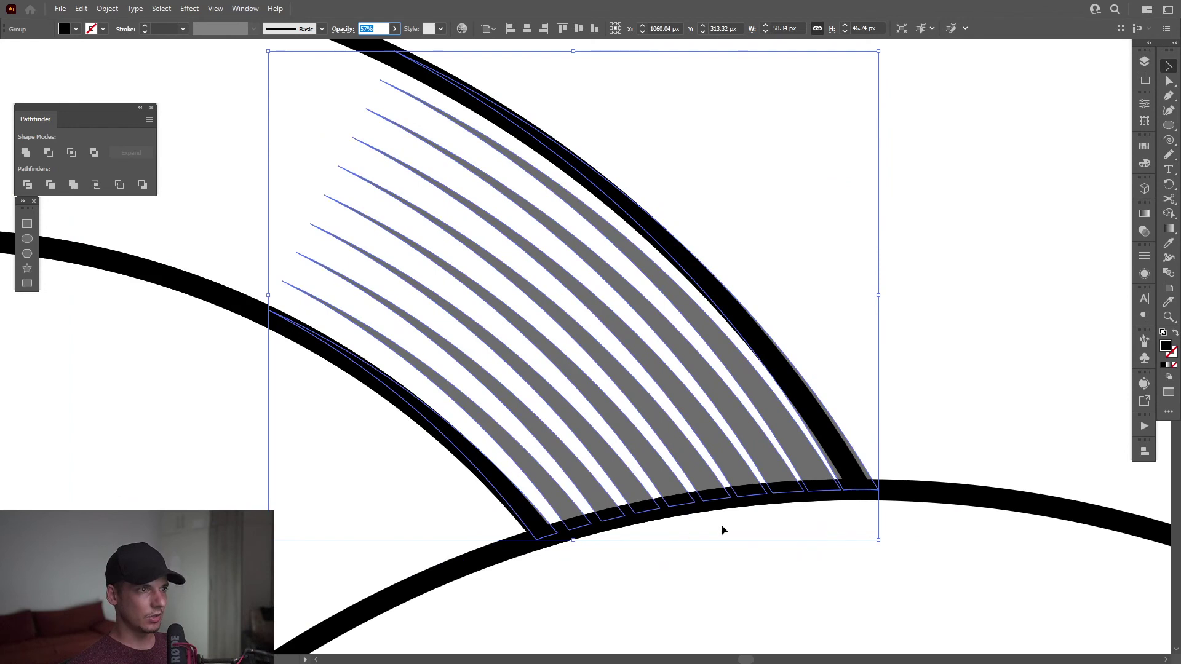
{"action": "scroll", "coordinate": [826, 511], "scroll_direction": "up", "scroll_amount": 1}
{"action": "left_click", "coordinate": [928, 441]}
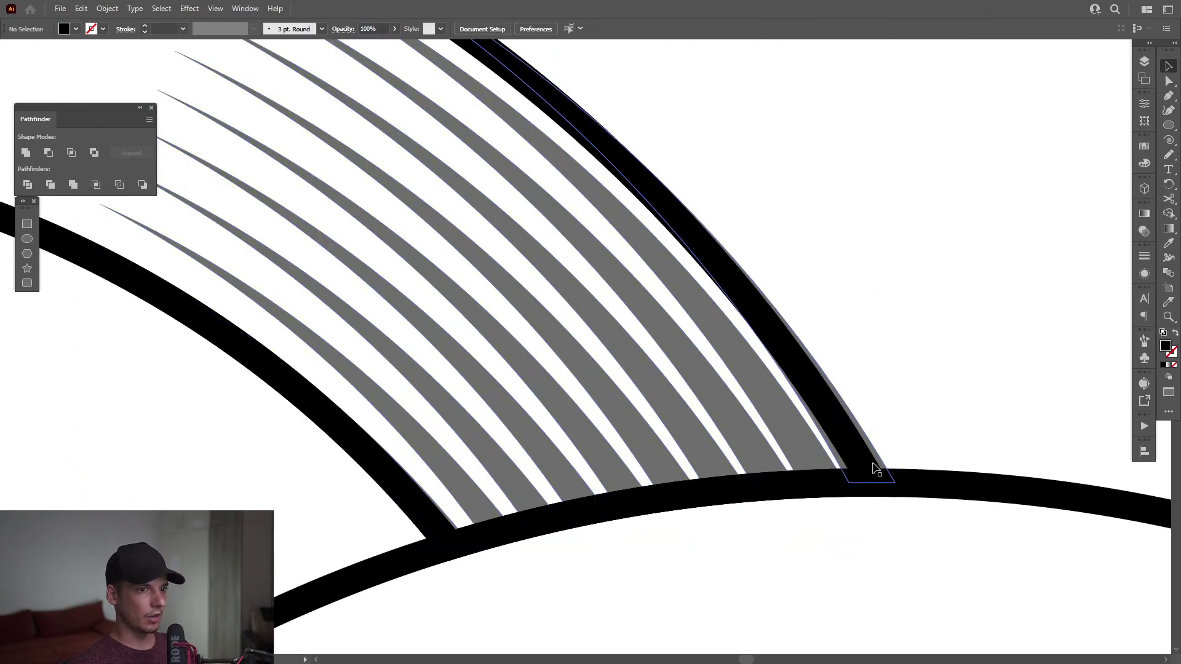
{"action": "left_click_drag", "start_coordinate": [871, 464], "coordinate": [846, 469]}
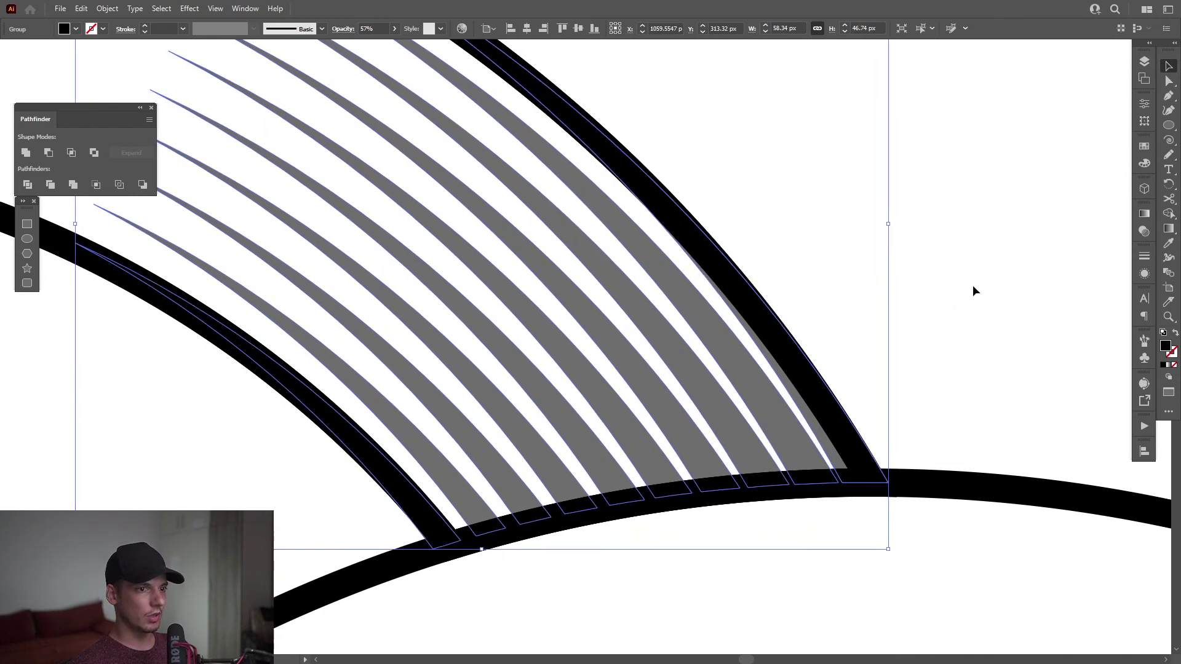
Restore the opacity of the top ring's upper-right line group to 100% and deselect it
{"action": "scroll", "coordinate": [973, 286], "scroll_direction": "down", "scroll_amount": 10}
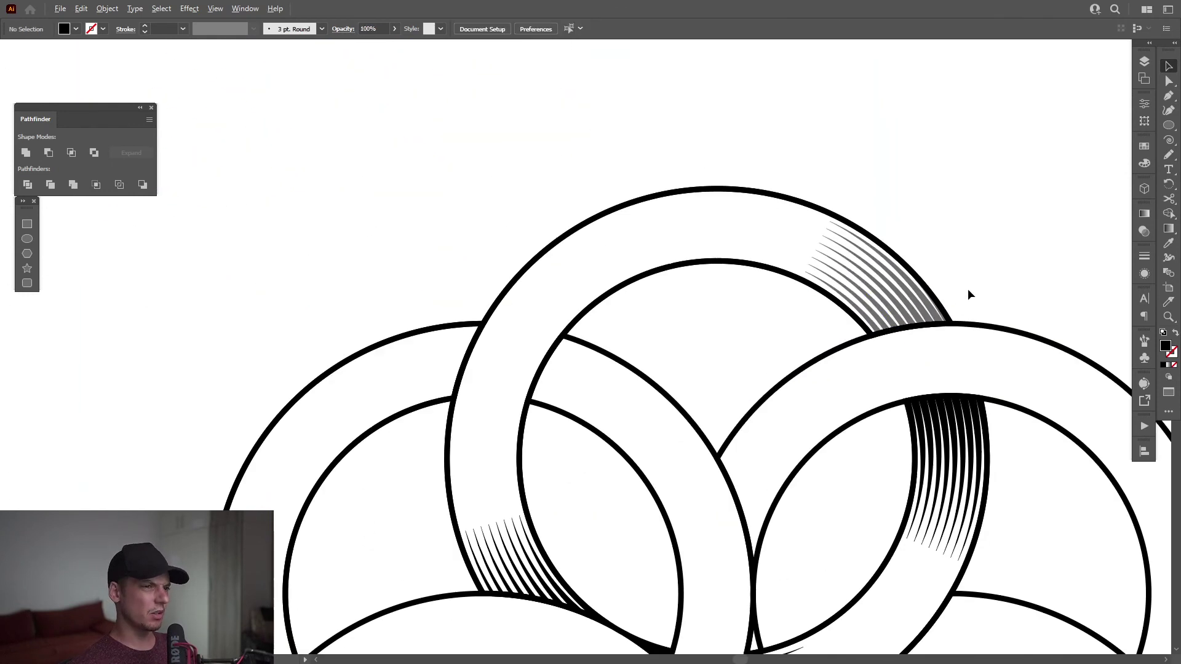
{"action": "left_click", "coordinate": [394, 28]}
{"action": "left_click", "coordinate": [832, 122]}
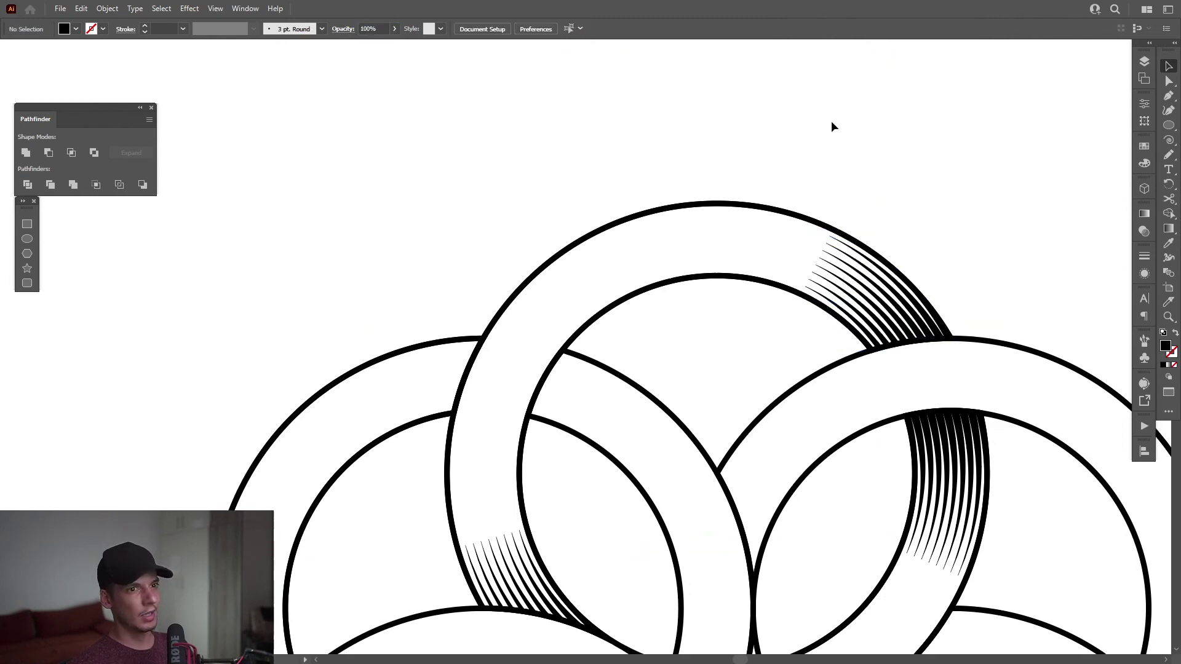
{"action": "scroll", "coordinate": [832, 122], "scroll_direction": "down", "scroll_amount": 5}
{"action": "scroll", "coordinate": [905, 142], "scroll_direction": "up", "scroll_amount": 3}
{"action": "scroll", "coordinate": [878, 160], "scroll_direction": "up", "scroll_amount": 3}
{"action": "scroll", "coordinate": [896, 174], "scroll_direction": "down", "scroll_amount": 1}
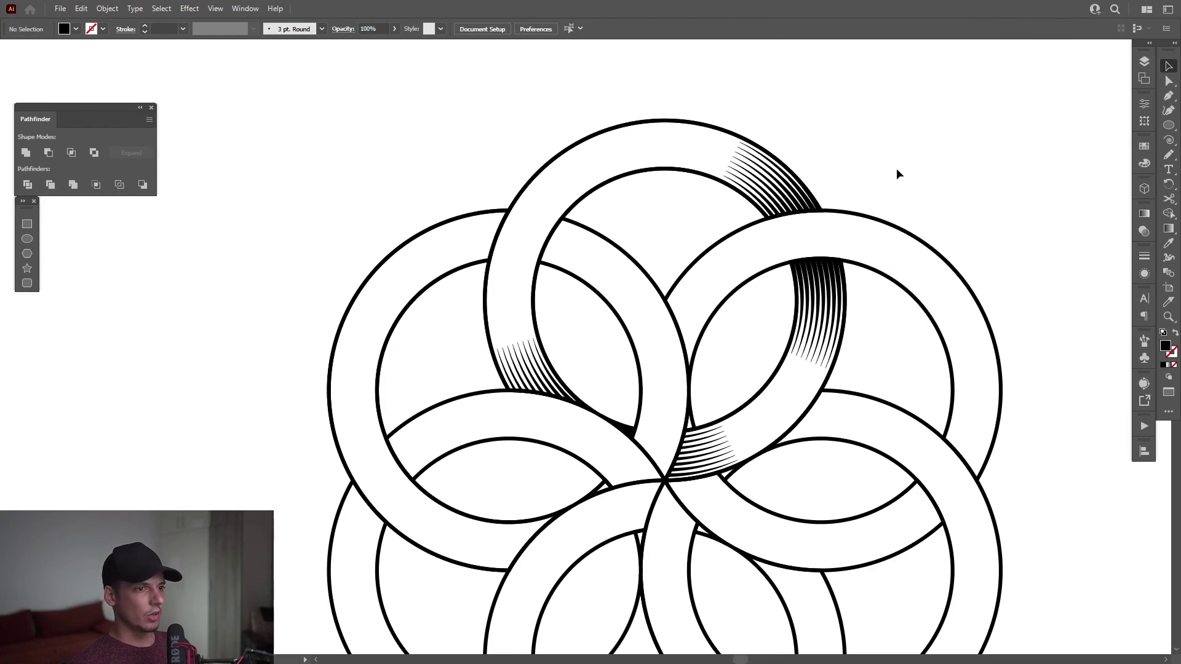
Group the top ring's four line-shading groups together with the solid black triangular gap
{"action": "left_click", "coordinate": [780, 189]}
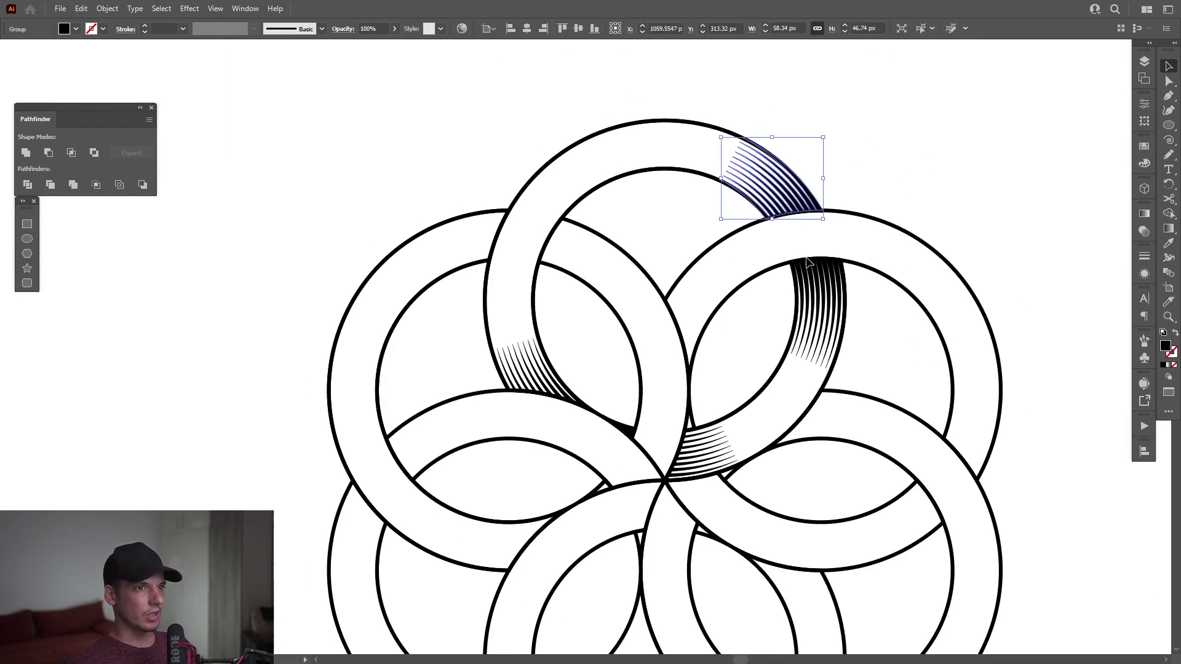
{"action": "left_click", "coordinate": [827, 301], "text": "shift"}
{"action": "left_click", "coordinate": [712, 454], "text": "shift"}
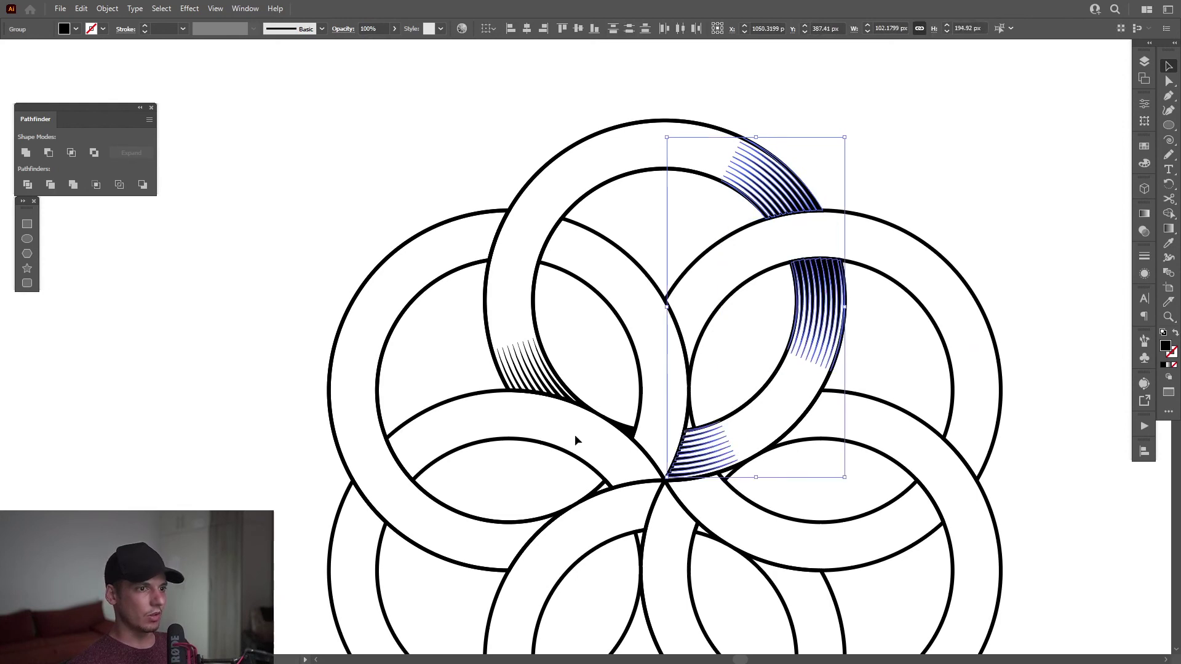
{"action": "scroll", "coordinate": [575, 438], "scroll_direction": "up", "scroll_amount": 3}
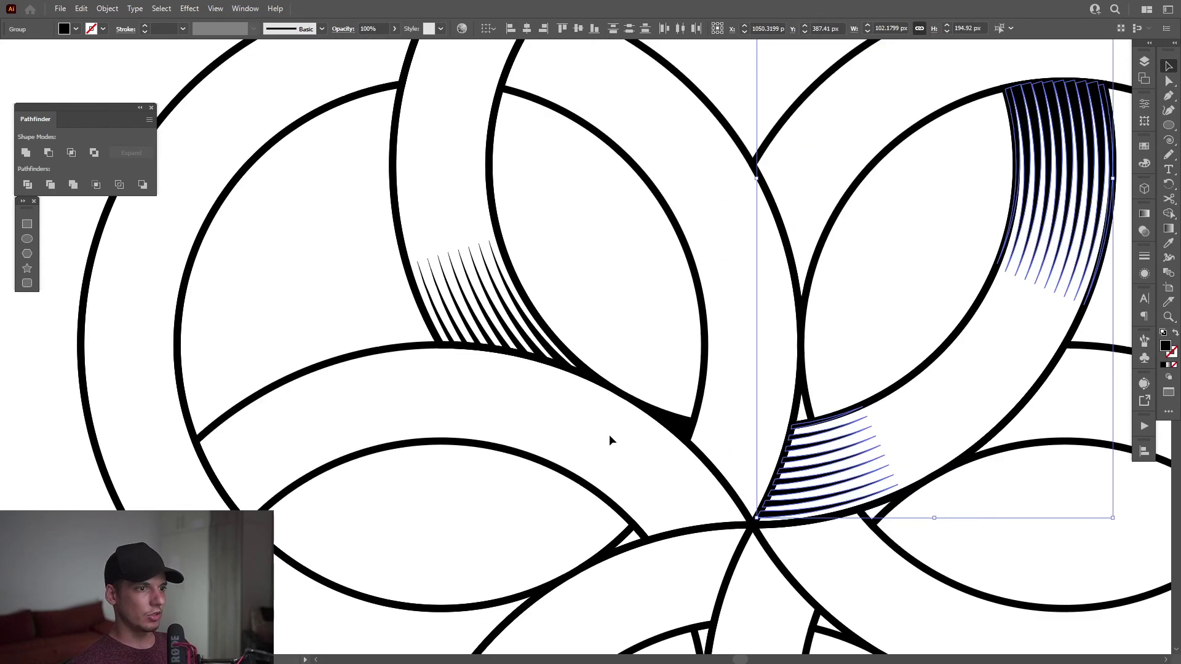
{"action": "left_click", "coordinate": [676, 431], "text": "shift"}
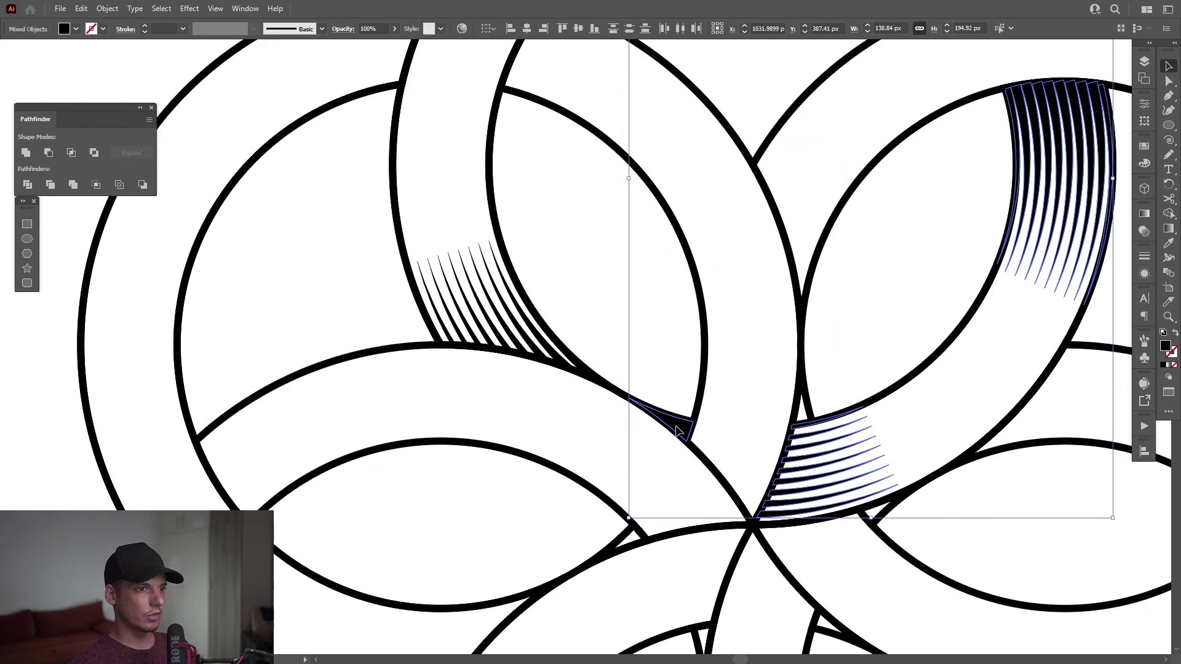
{"action": "left_click", "coordinate": [491, 317], "text": "shift"}
{"action": "right_click", "coordinate": [490, 316]}
{"action": "left_click", "coordinate": [528, 408]}
Make a copy of the grouped shading rotated 60° about the point where all rings meet at the logo's centre
{"action": "scroll", "coordinate": [527, 406], "scroll_direction": "down", "scroll_amount": 2}
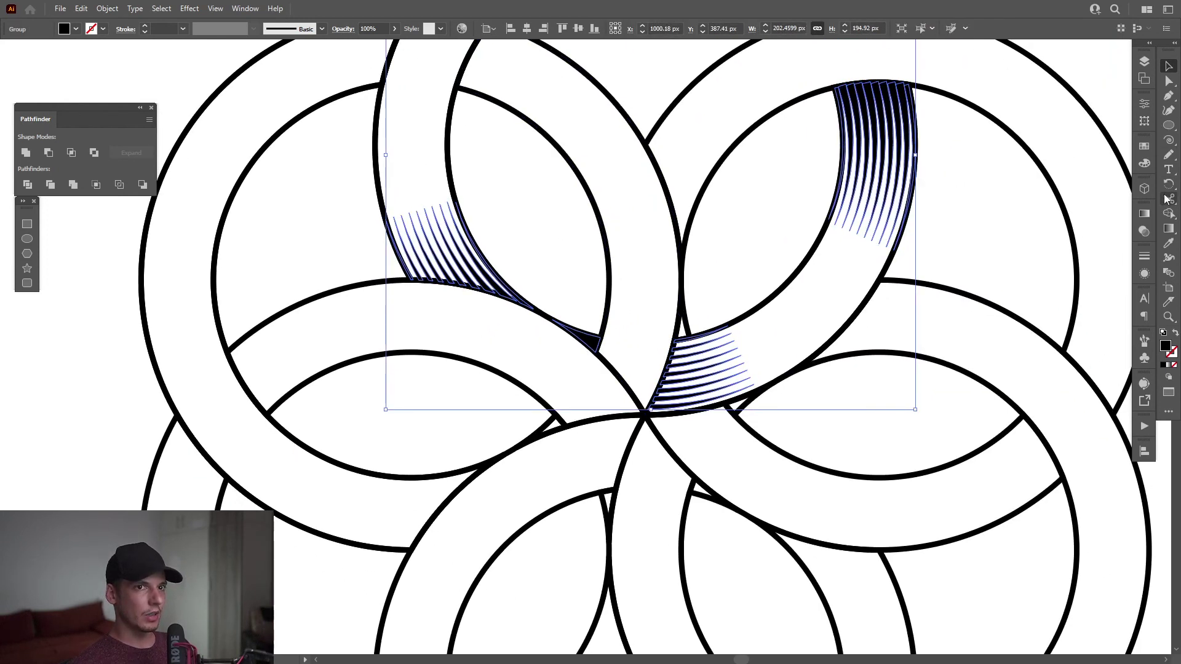
{"action": "left_click_drag", "start_coordinate": [1169, 183], "coordinate": [1112, 183]}
{"action": "scroll", "coordinate": [652, 416], "scroll_direction": "up", "scroll_amount": 3}
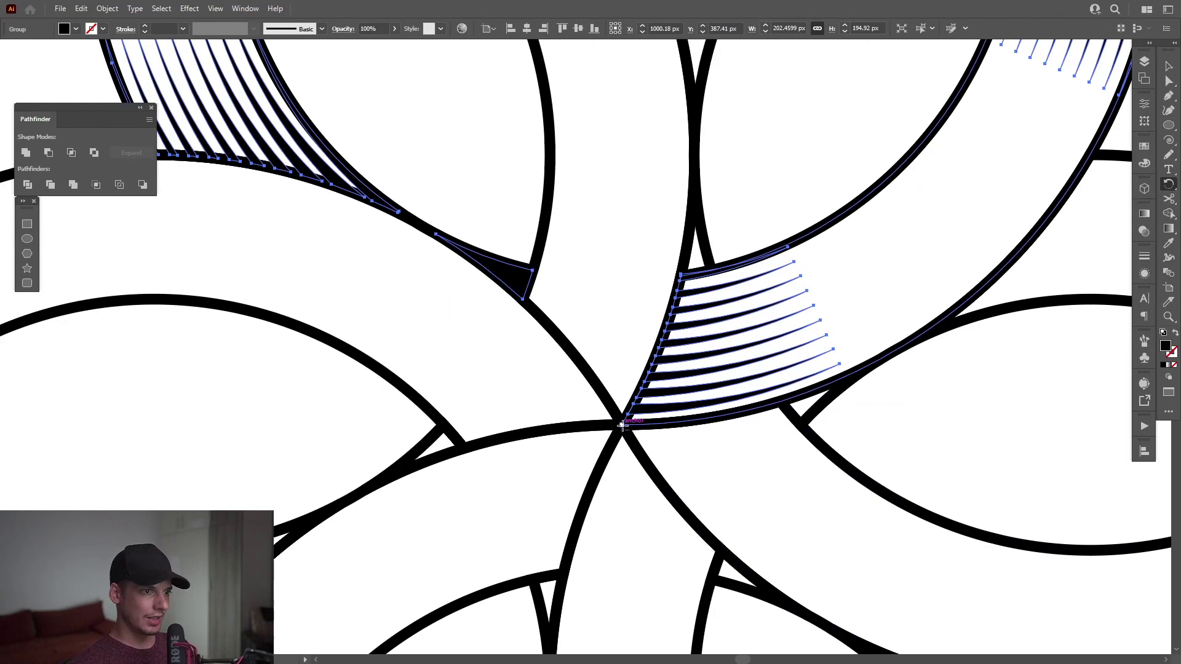
{"action": "left_click", "coordinate": [622, 424], "text": "alt"}
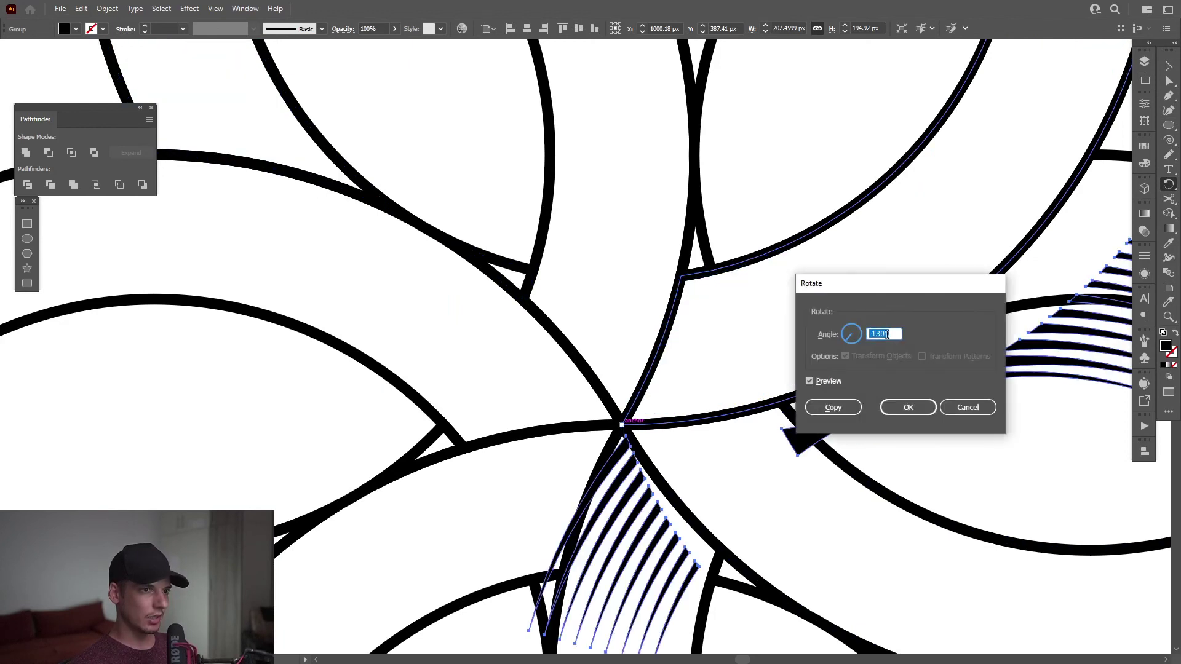
{"action": "type", "text": "60"}
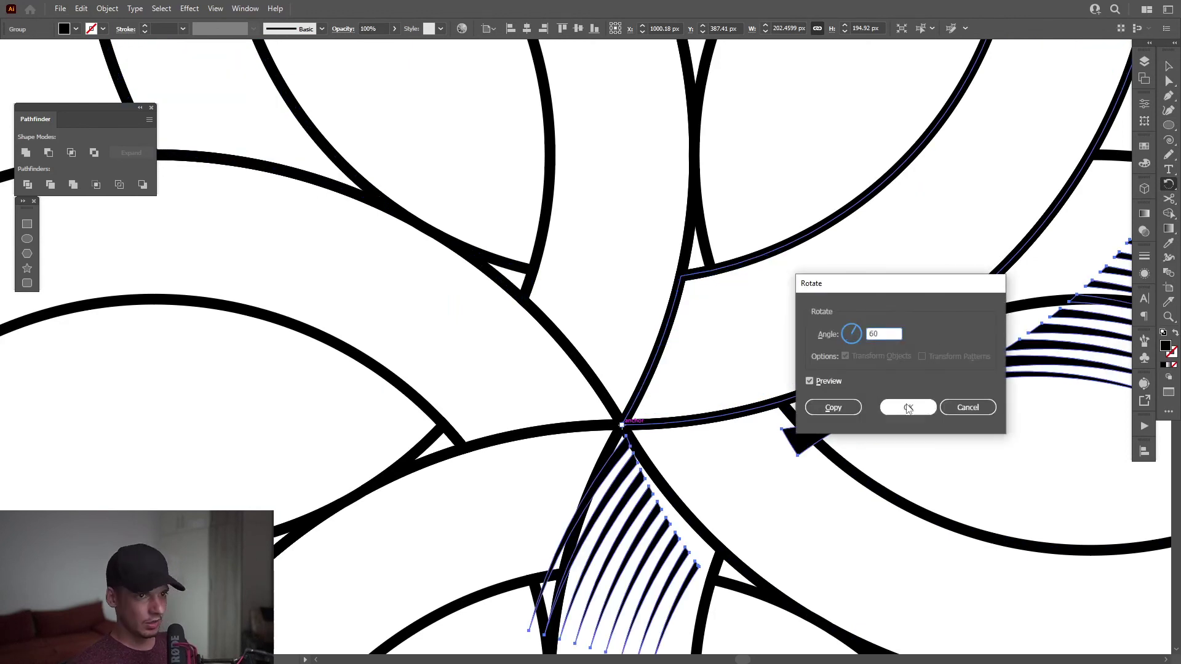
{"action": "left_click", "coordinate": [843, 408]}
Repeat the rotated copy four more times to shade the remaining rings, and deselect the artwork
{"action": "key", "text": "ctrl+d"}
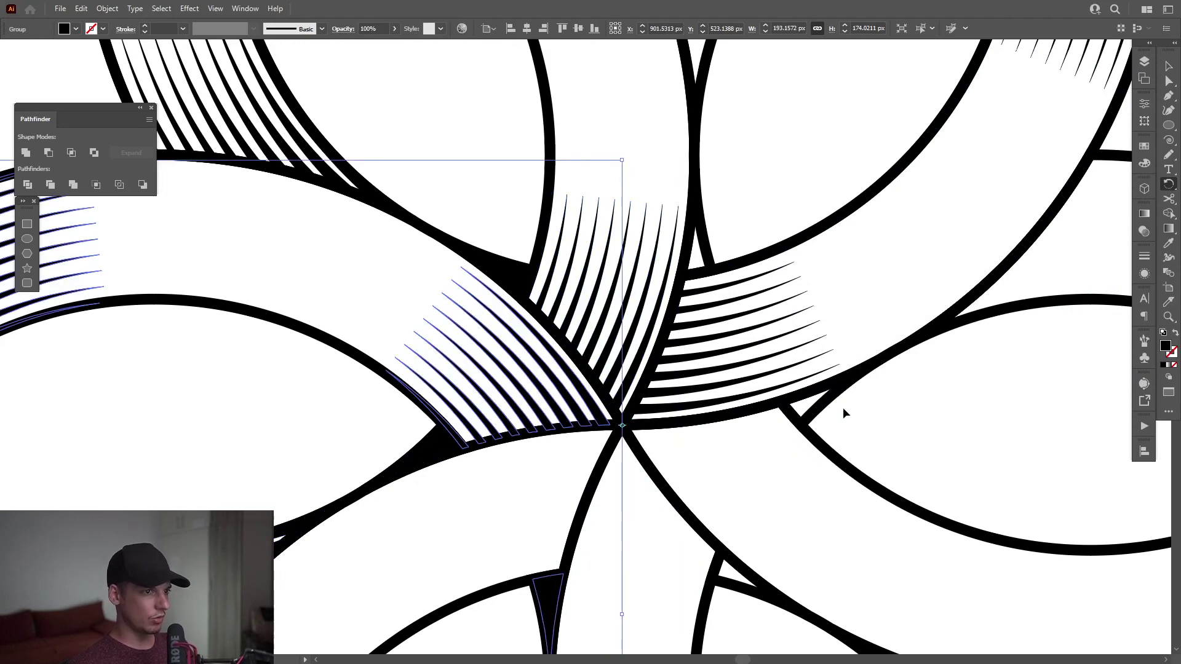
{"action": "key", "text": "ctrl+d"}
{"action": "key", "text": "ctrl+d"}
{"action": "key", "text": "ctrl+d"}
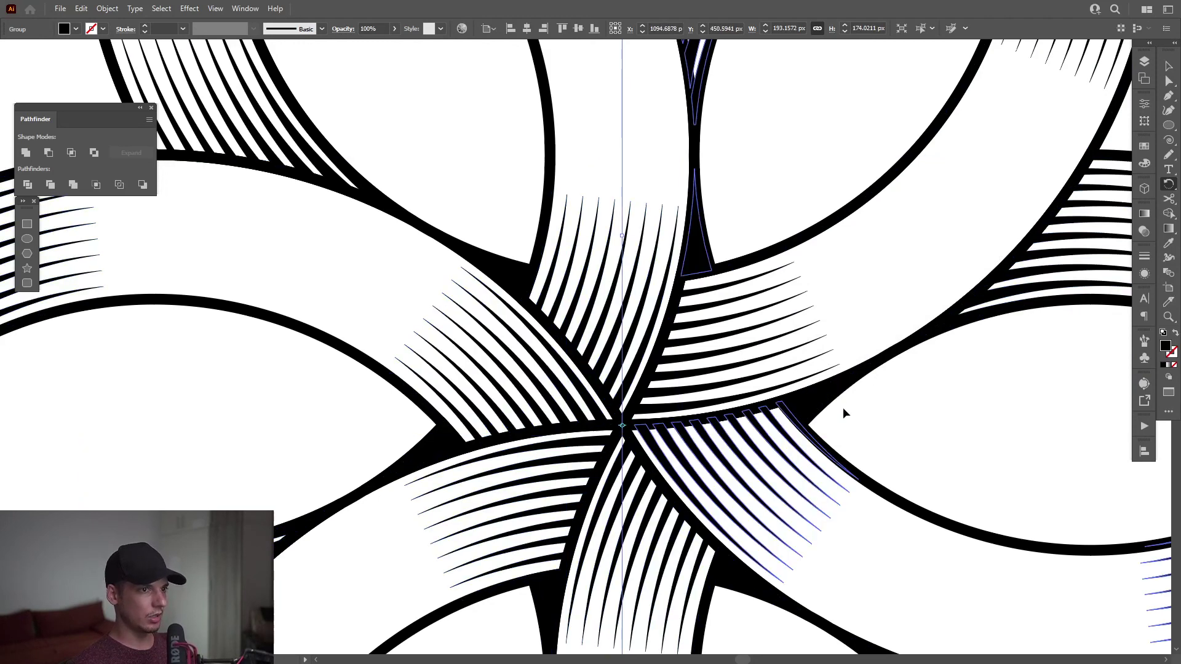
{"action": "key", "text": "ctrl+shift+a"}
{"action": "key", "text": "z"}
{"action": "left_click_drag", "start_coordinate": [843, 407], "coordinate": [859, 378]}
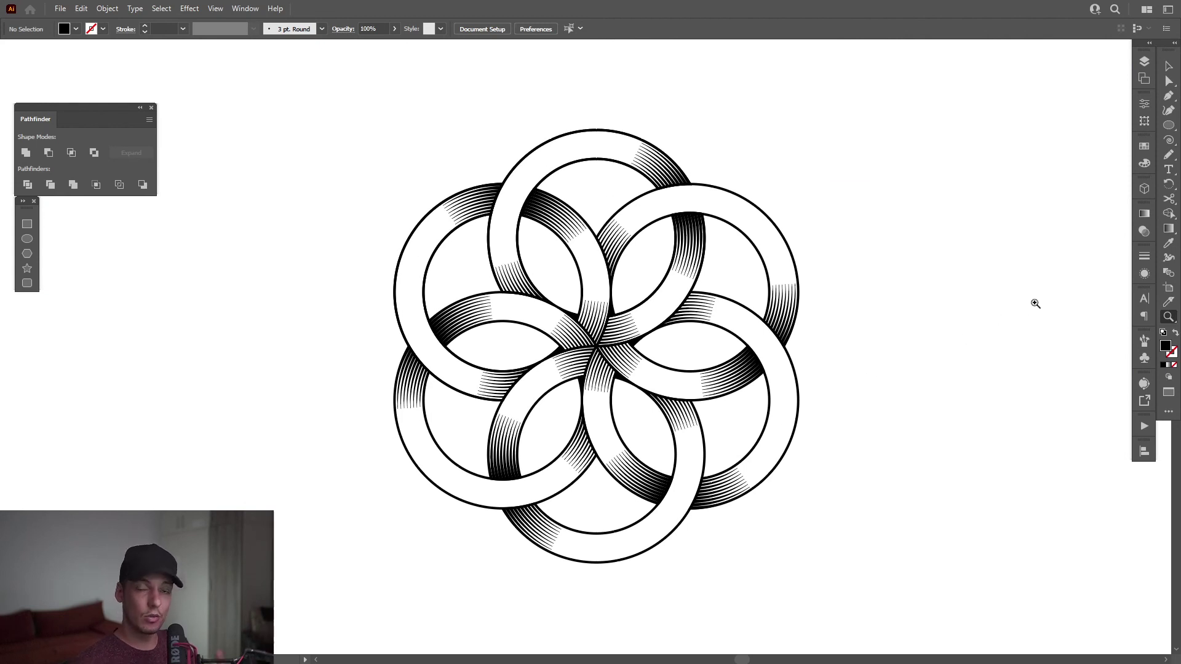